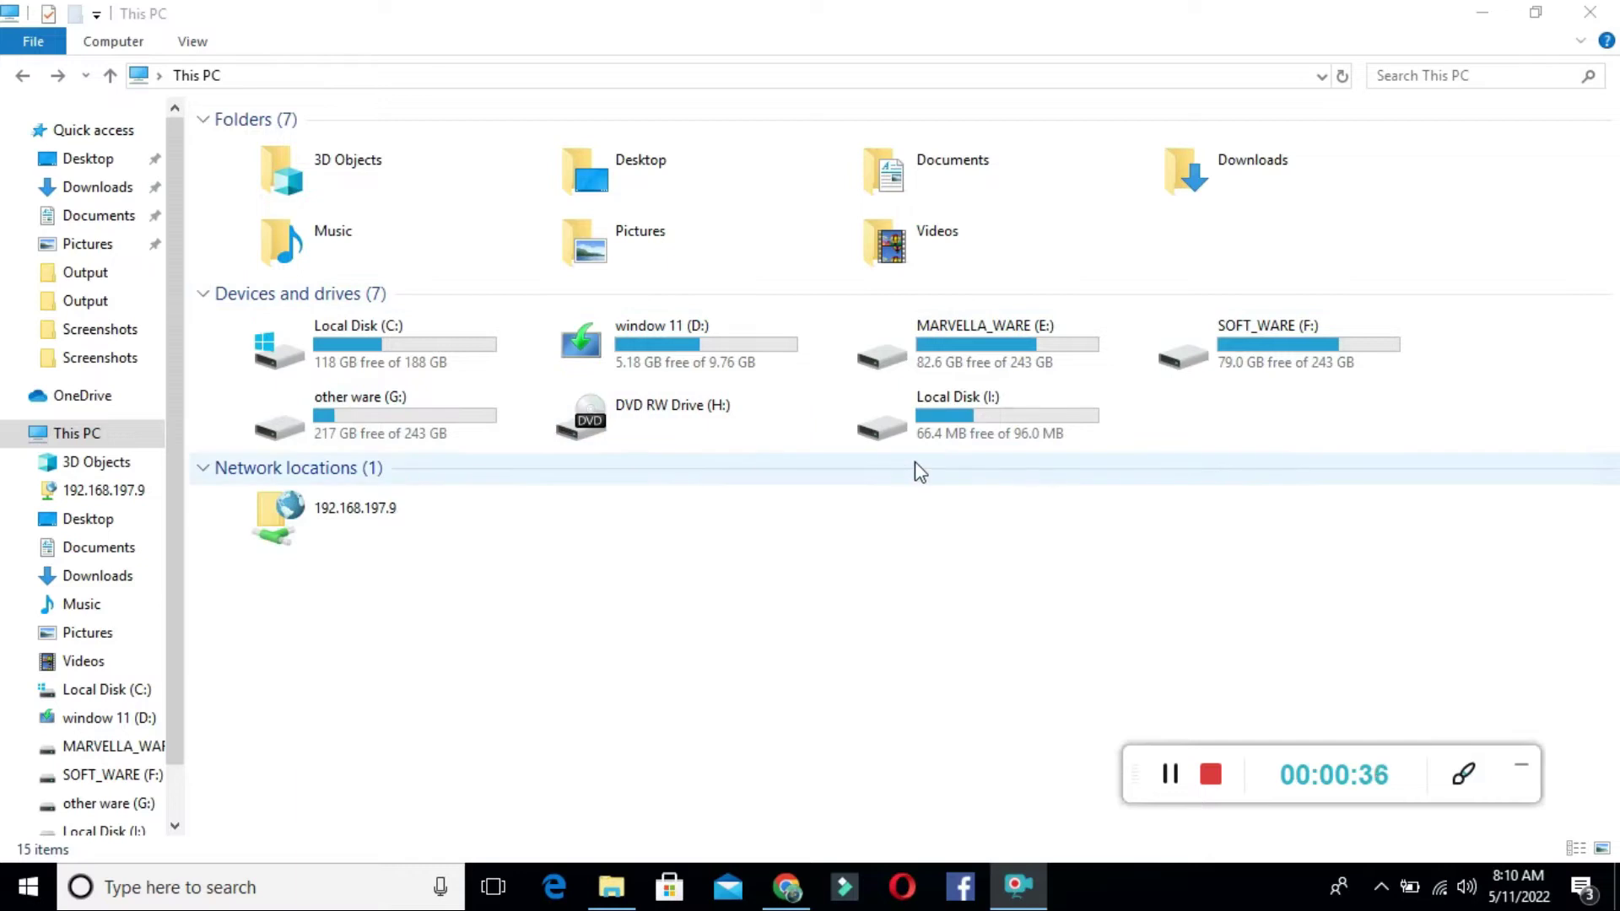
Step: Turn on BitLocker for the other ware (G:) drive and choose to unlock it with a password
left_click(479, 438)
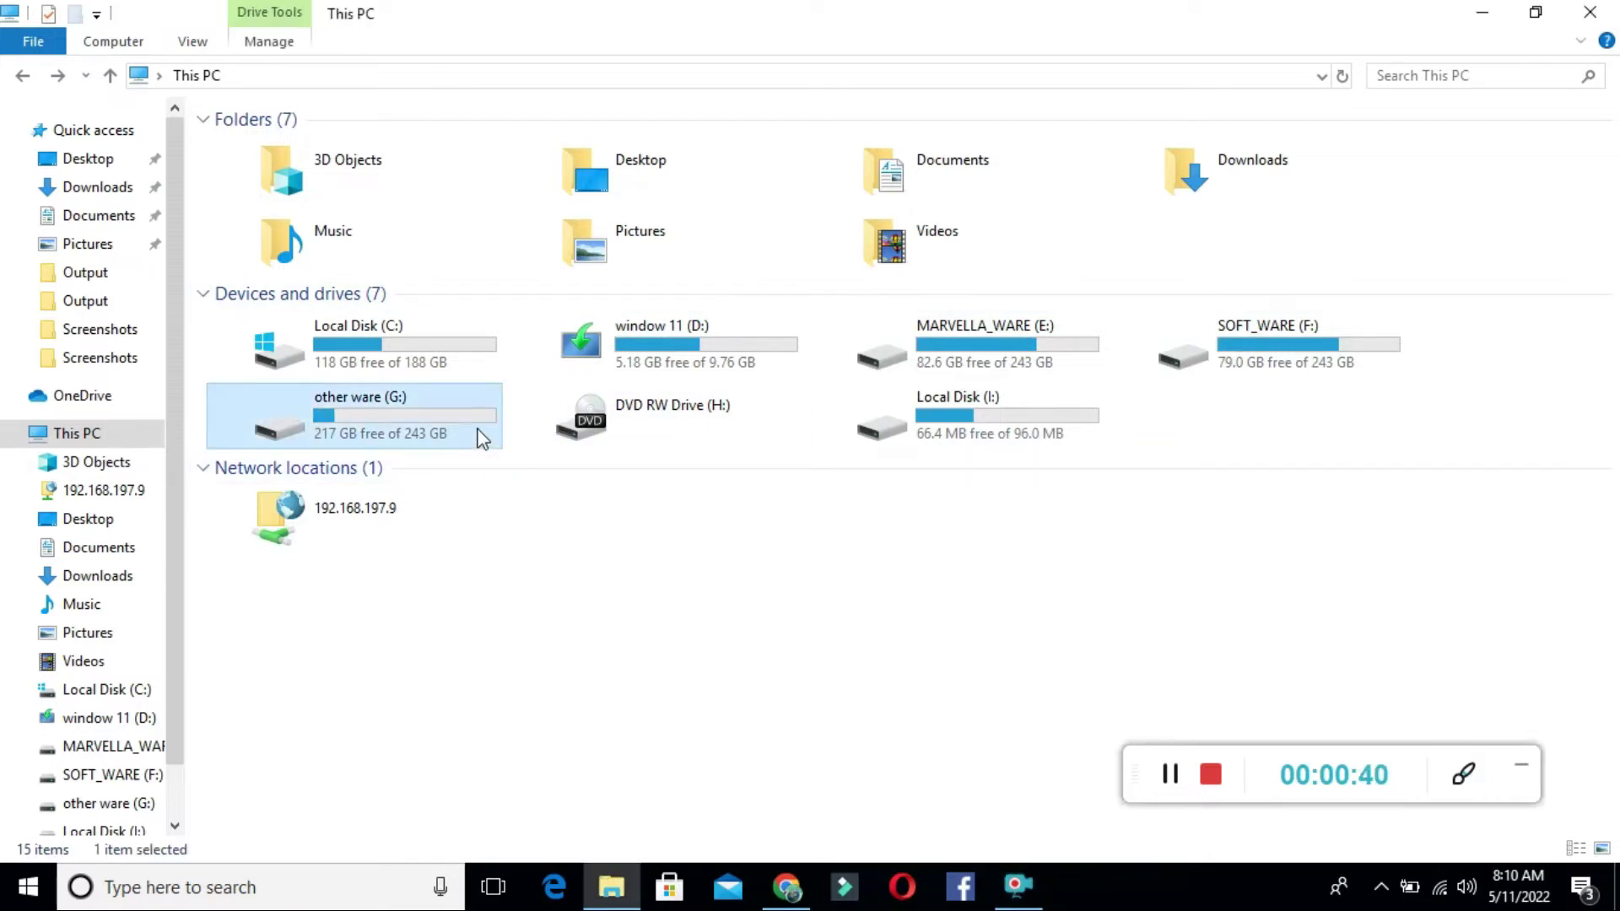
right_click(480, 437)
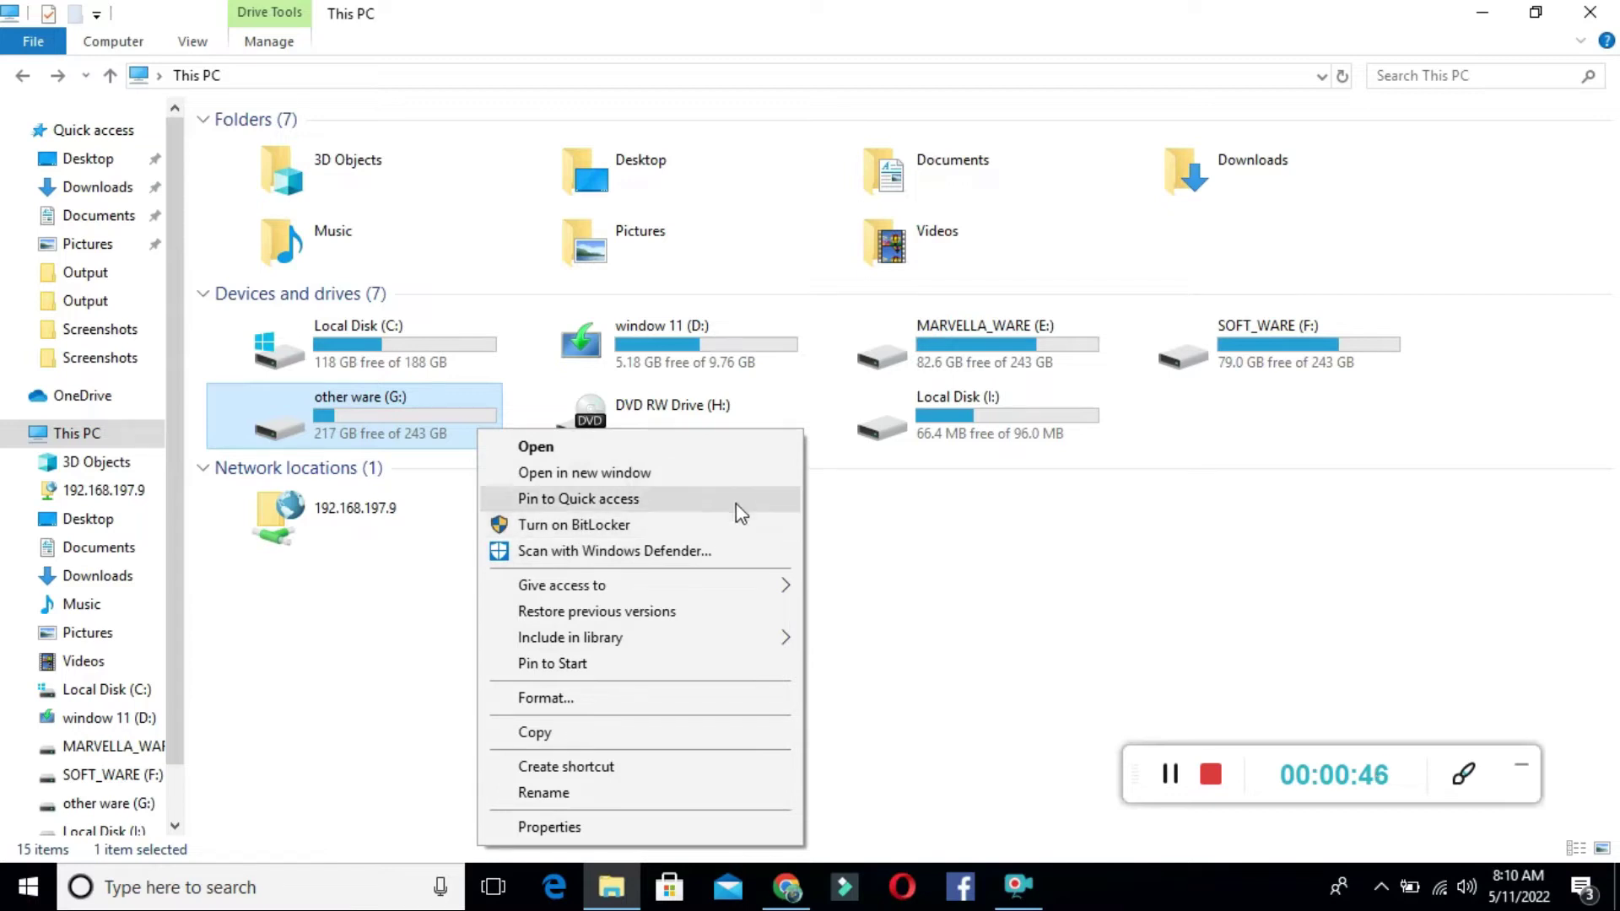
left_click(649, 525)
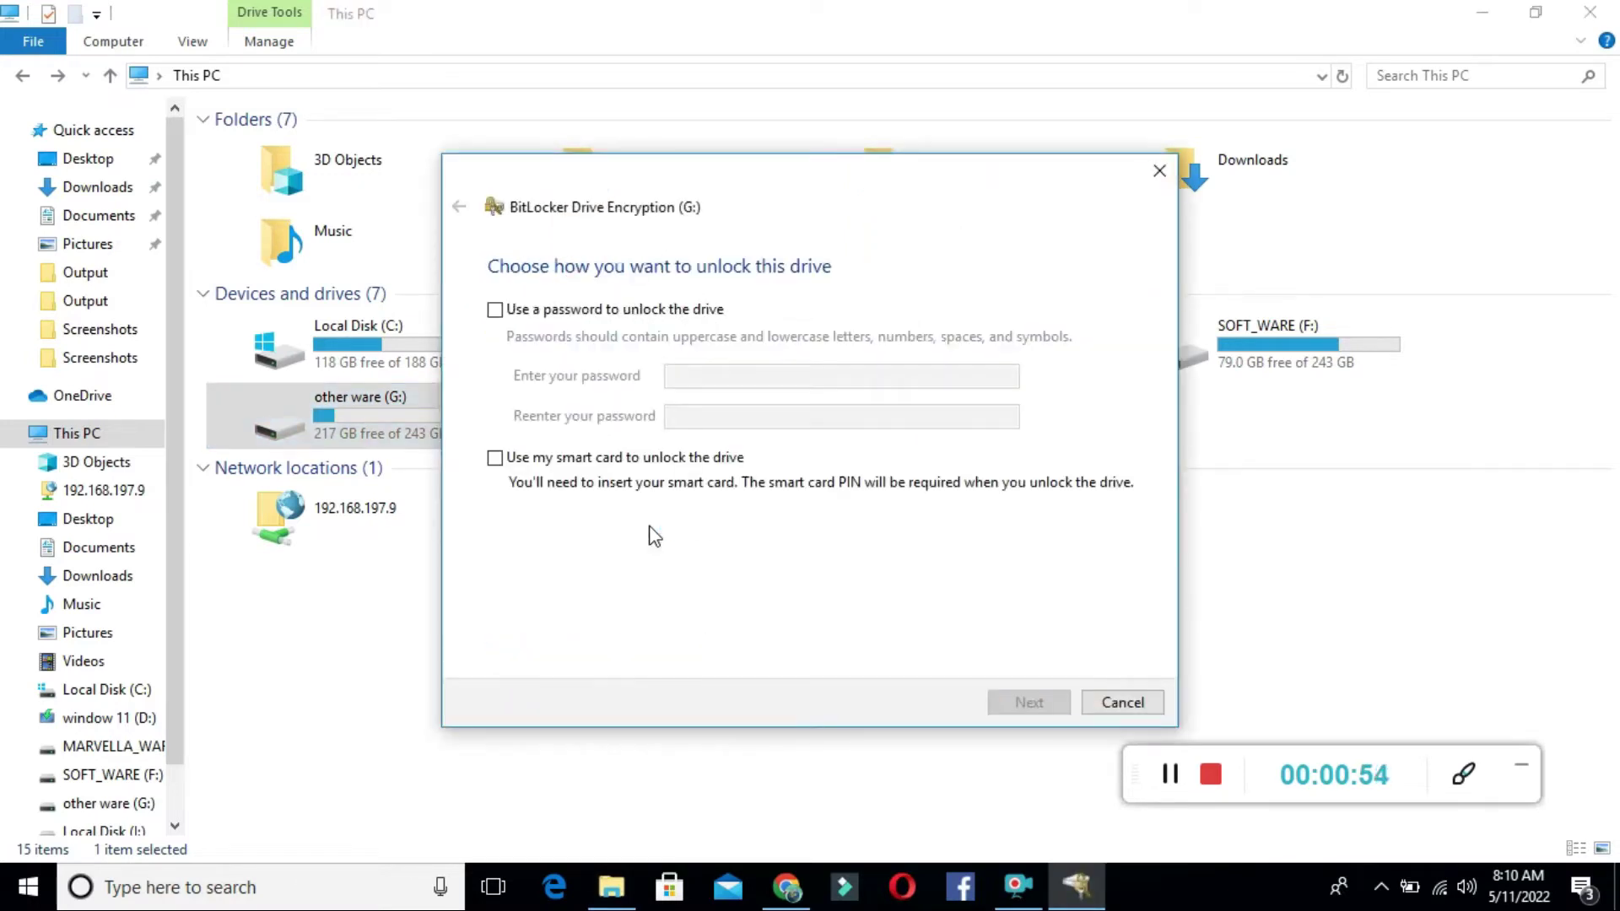
left_click(512, 308)
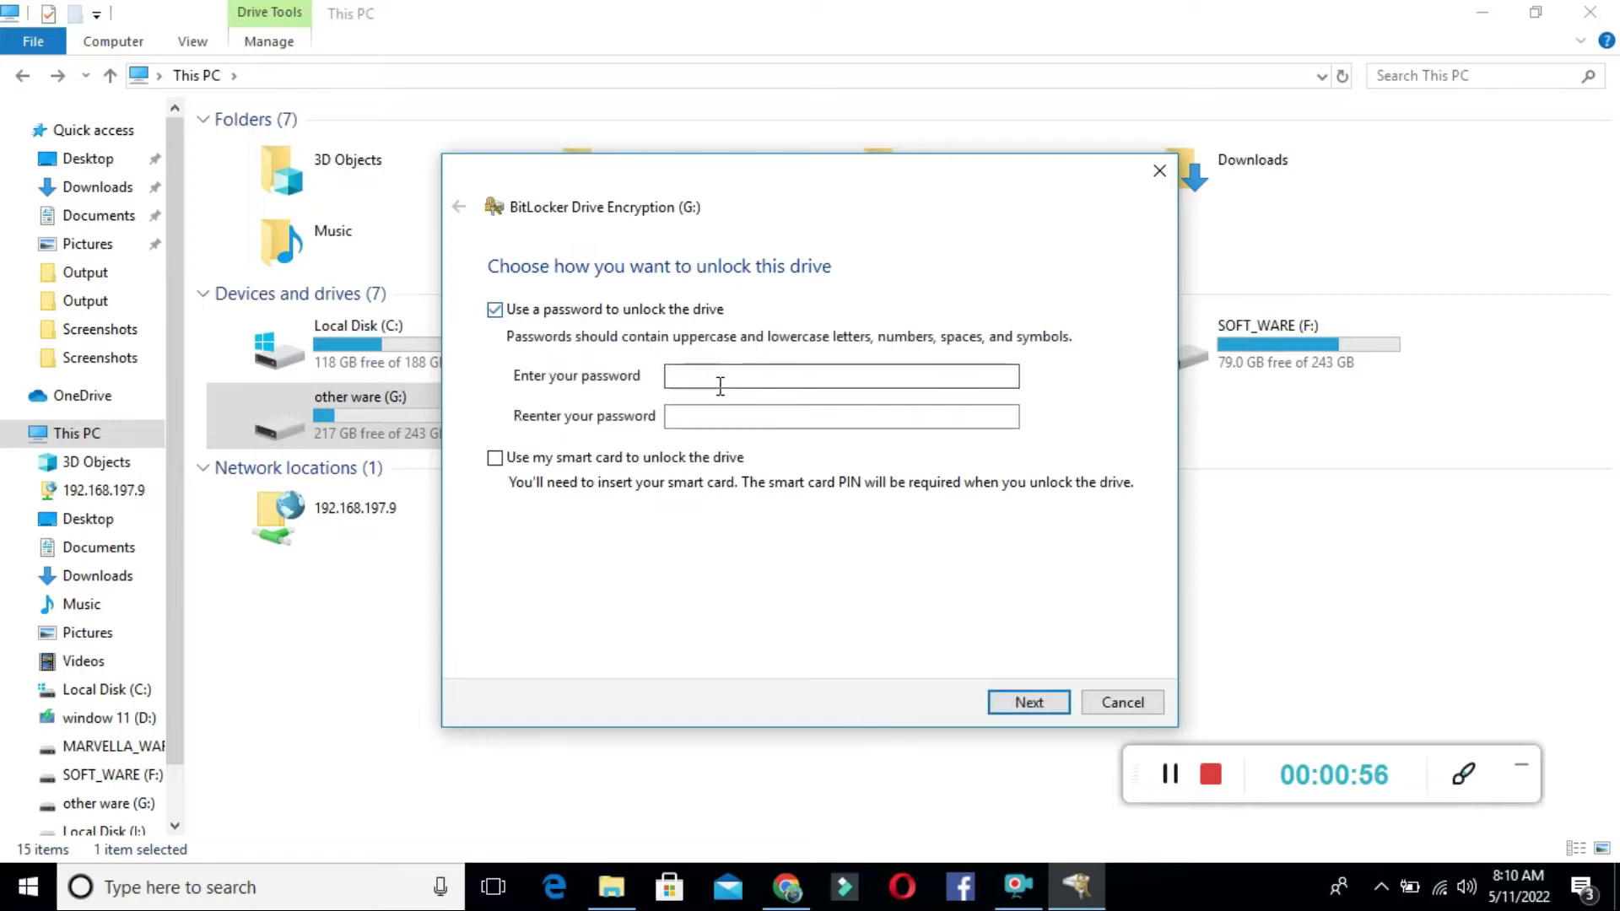
left_click(498, 314)
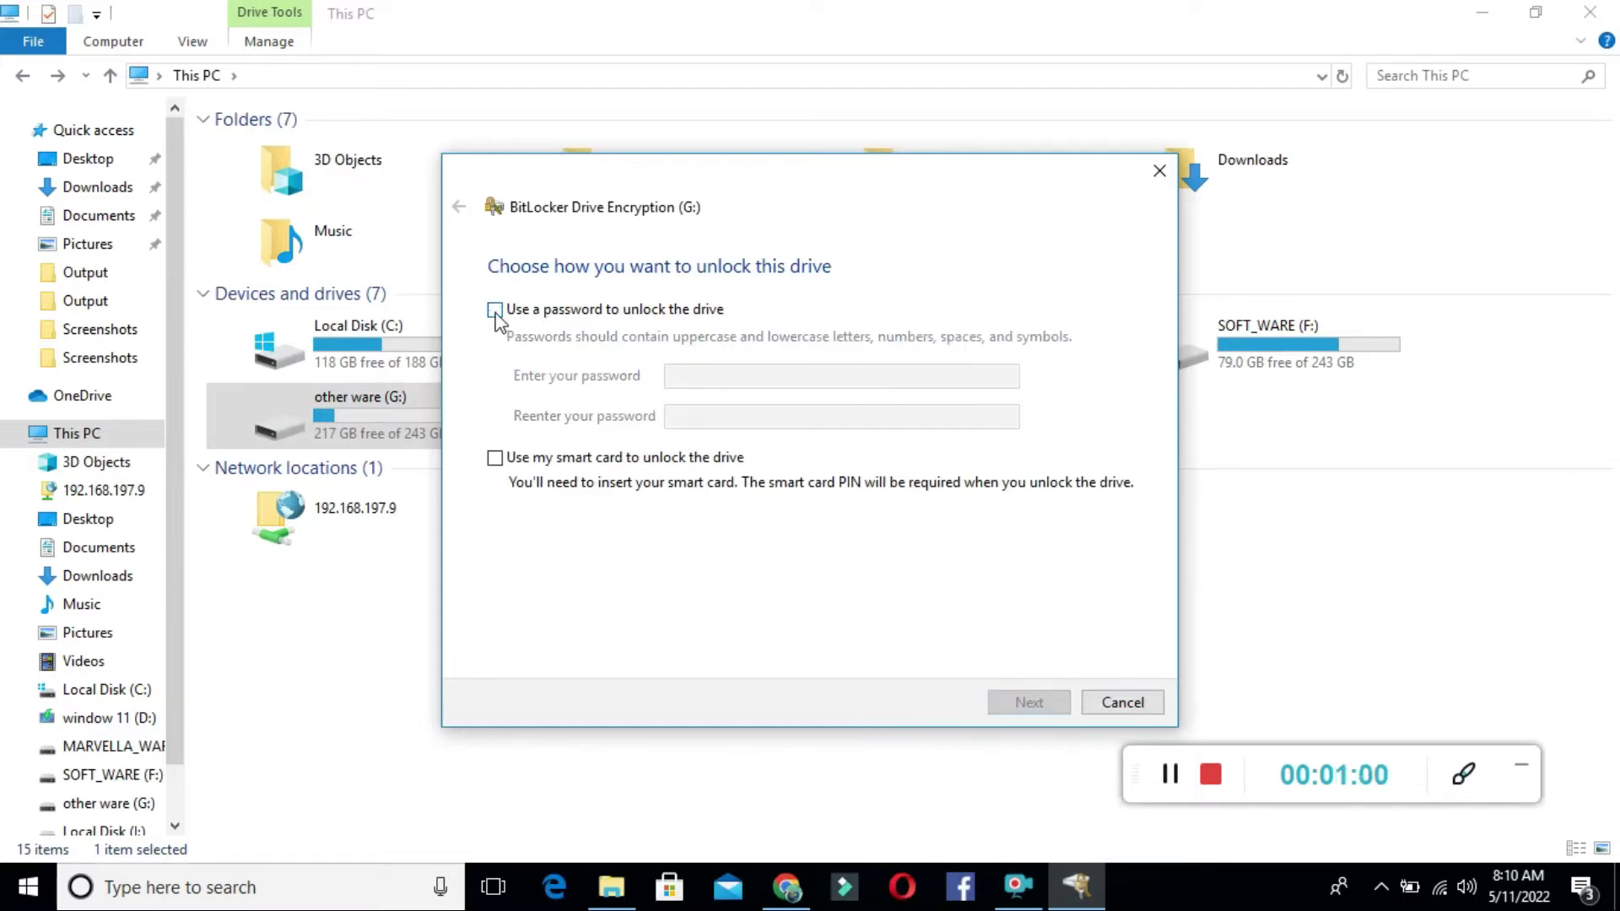
left_click(497, 311)
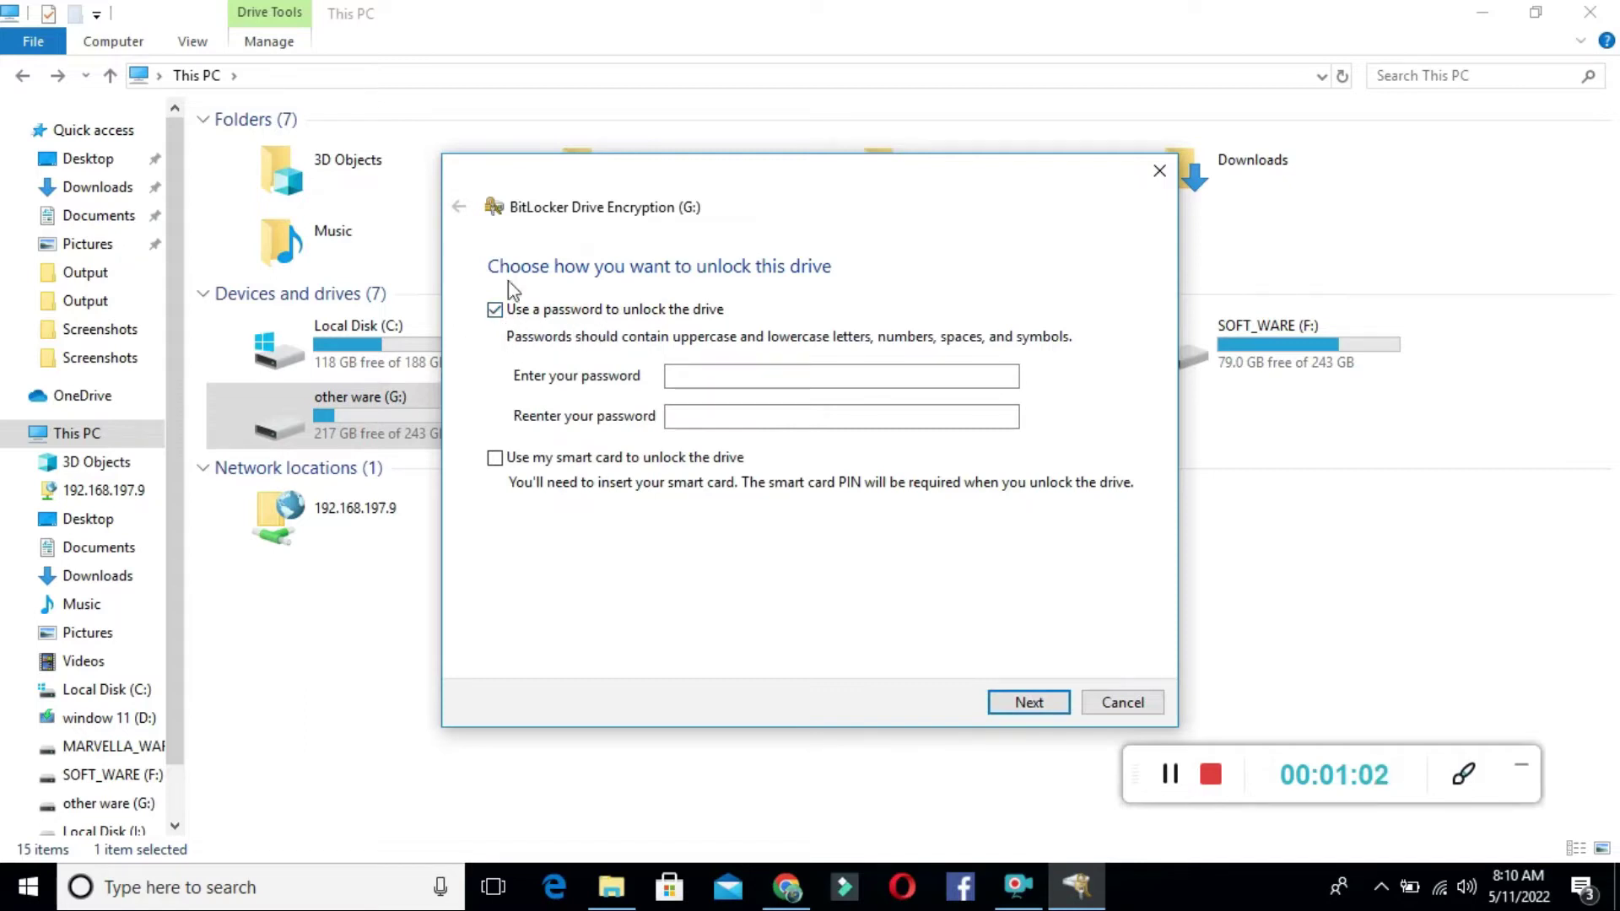
Step: Enter and re-enter the drive's unlock password, correct the confirmation entry, and proceed to the recovery key backup
left_click(814, 382)
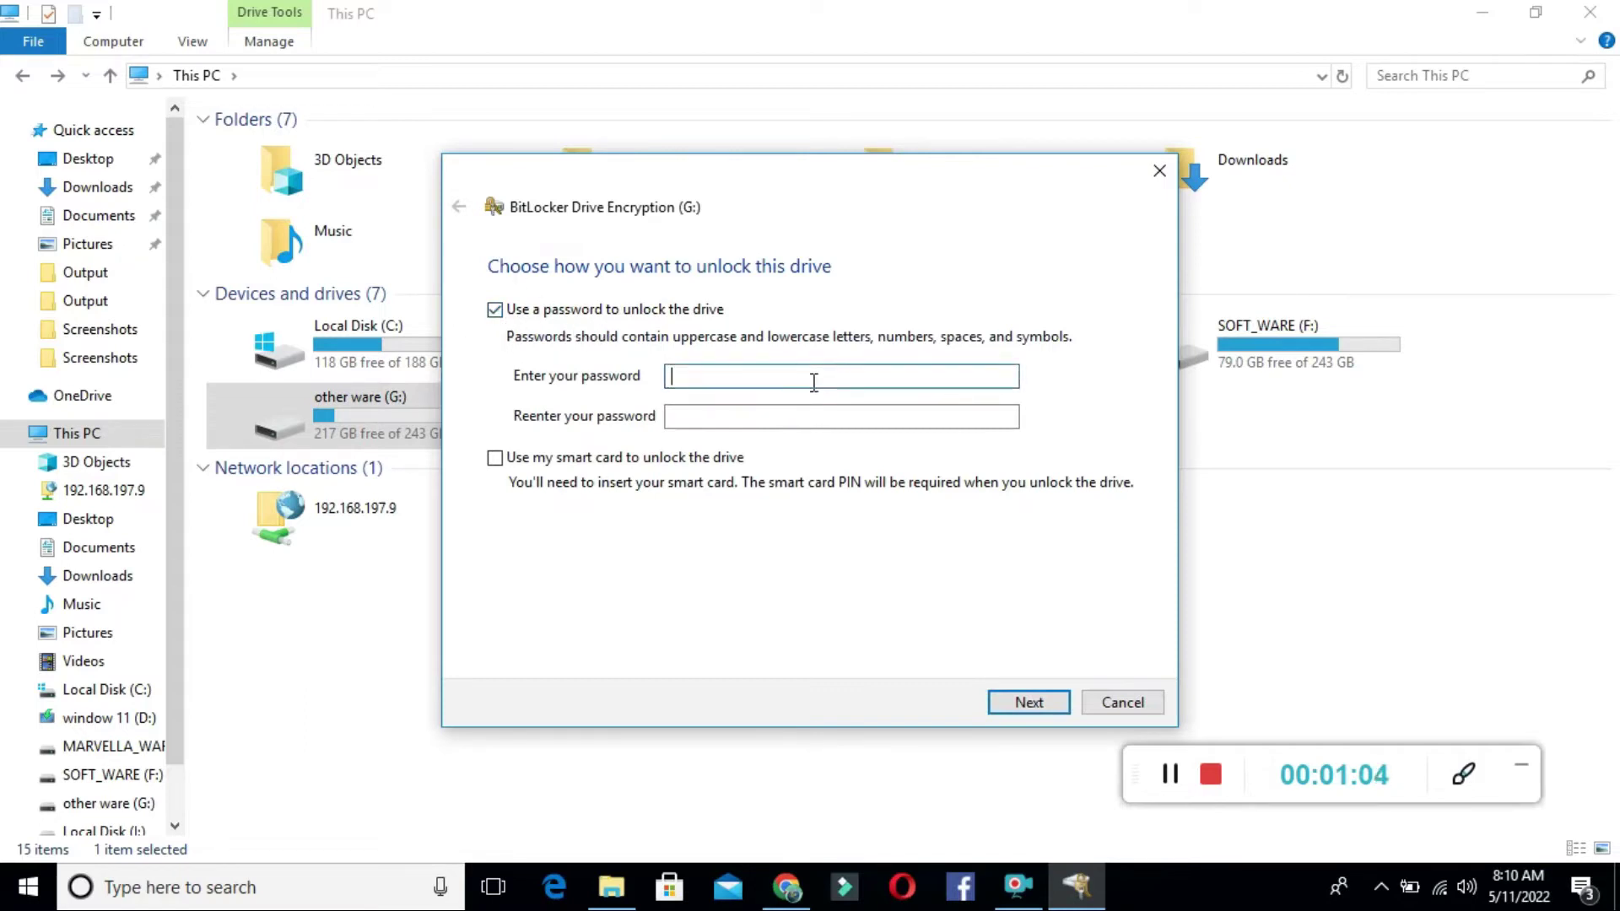
type("••••••")
left_click(673, 415)
type("•••••••")
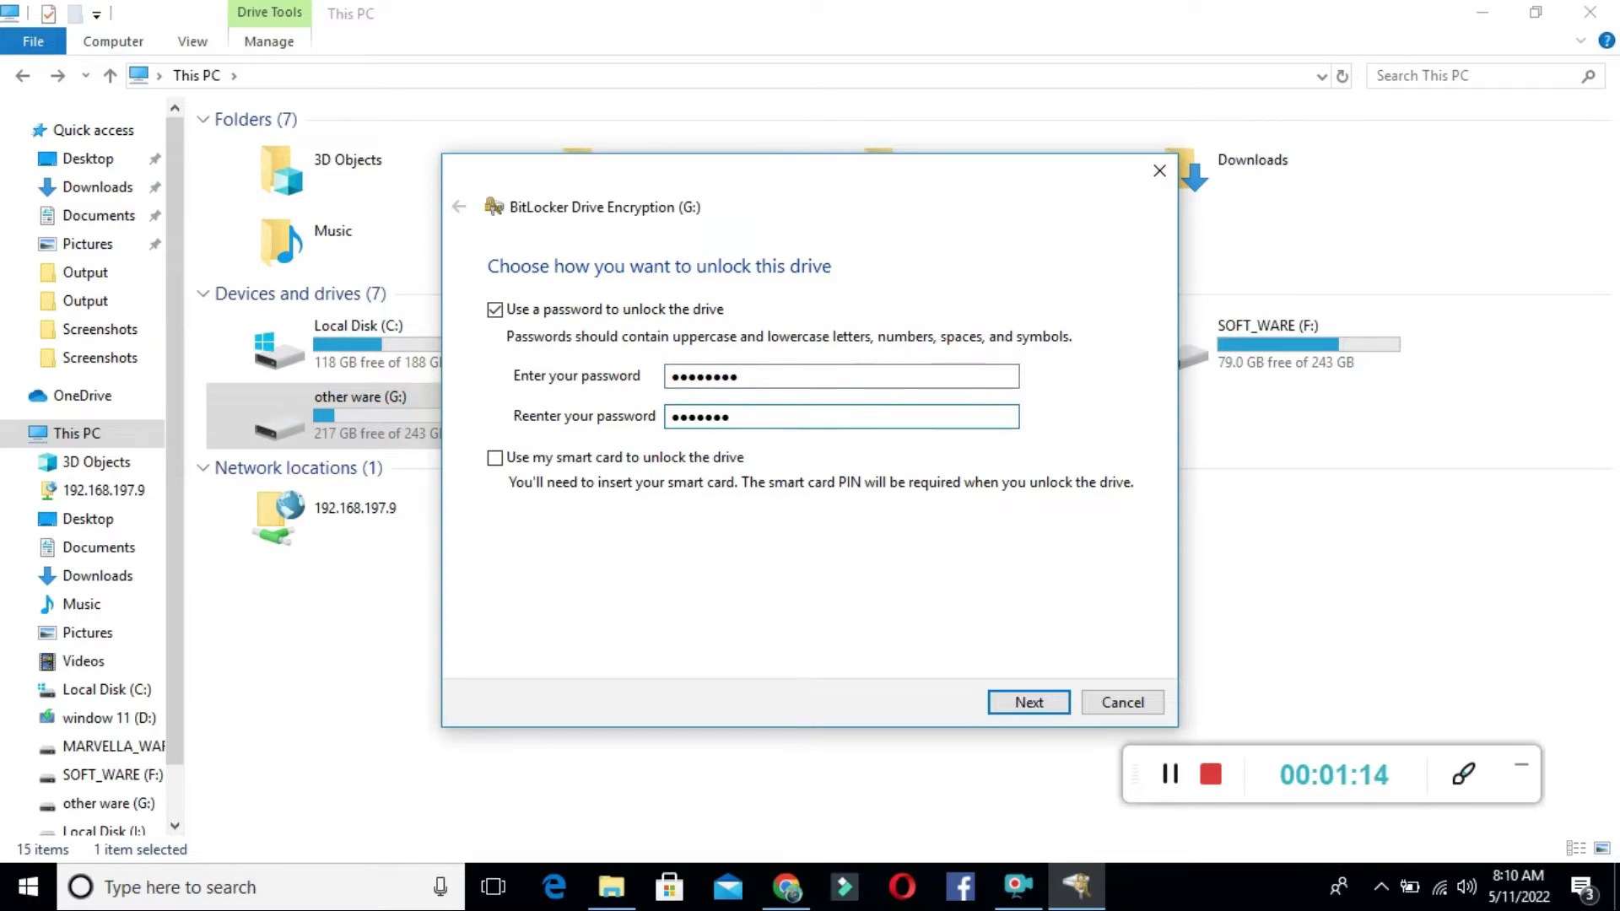
key("BackSpace")
key("BackSpace")
key("BackSpace")
key("BackSpace")
key("BackSpace")
key("BackSpace")
type("aaaaaa")
key("ctrl+a")
key("BackSpace")
type("aaaa")
left_click(1019, 707)
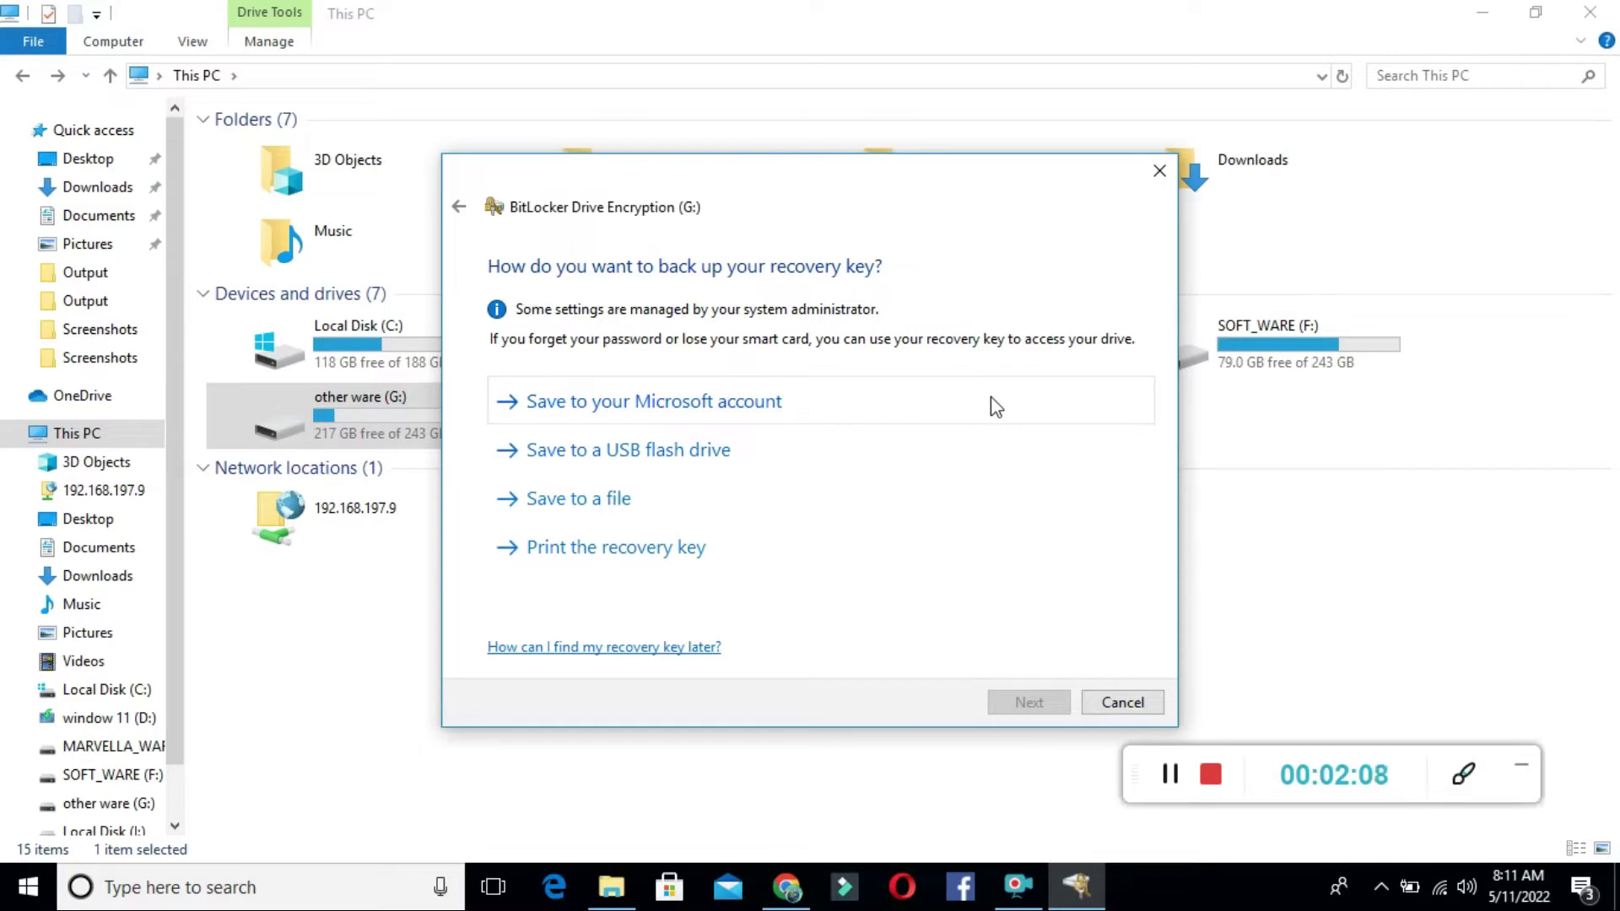
Step: Back up the recovery key as a text file in the 12th sience folder on SOFT_WARE (F:), keeping the suggested file name
left_click(596, 512)
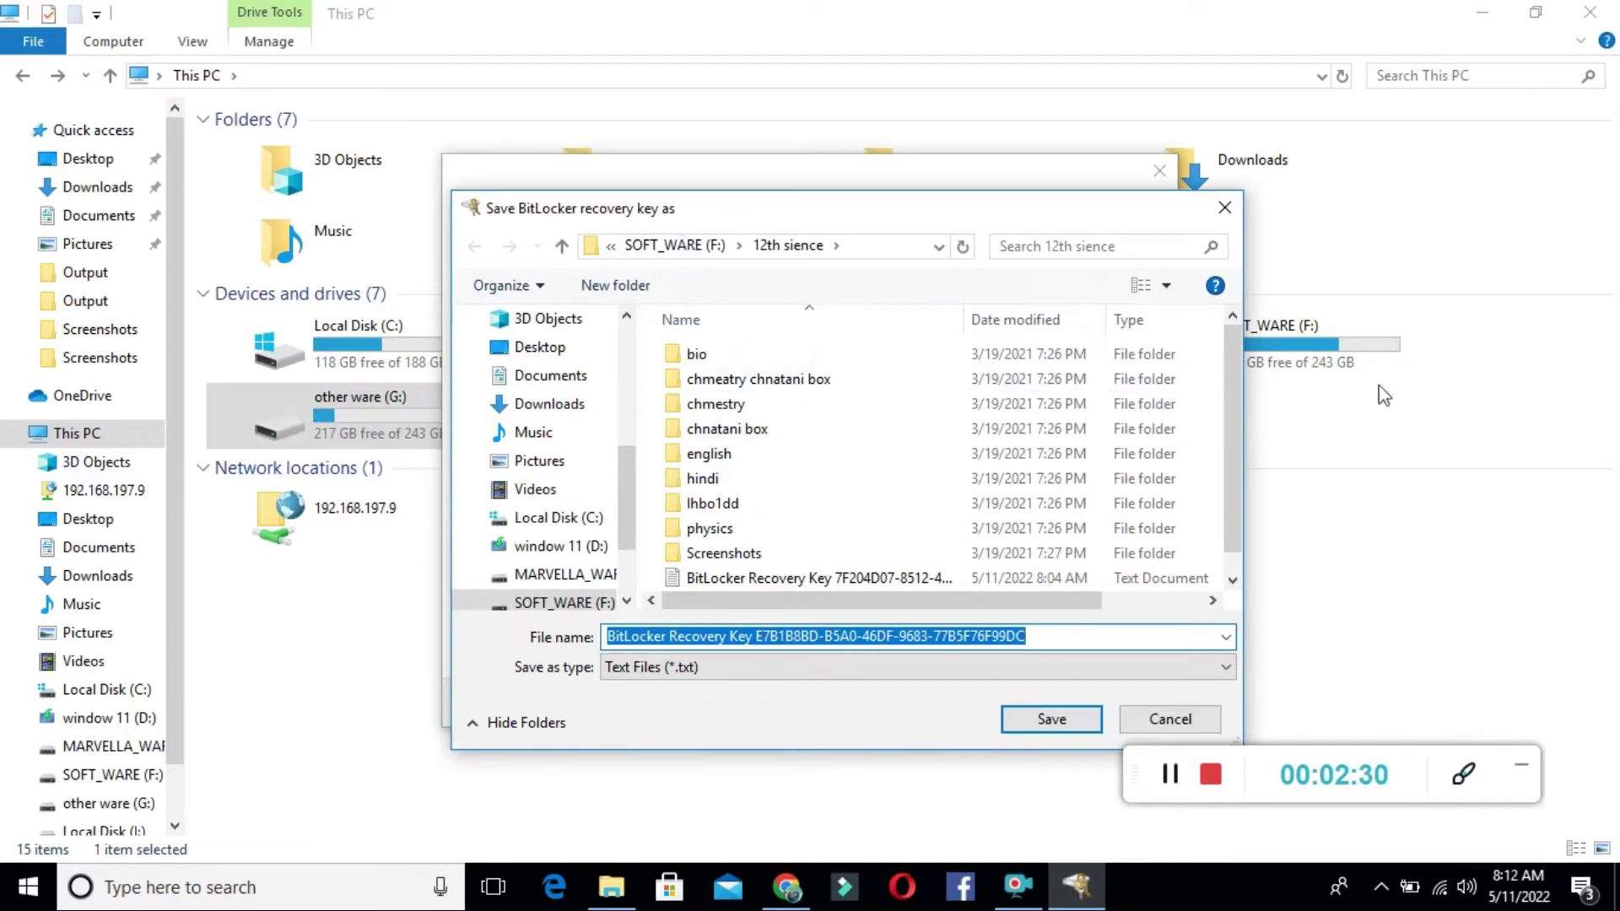
left_click_drag(1004, 210, 722, 438)
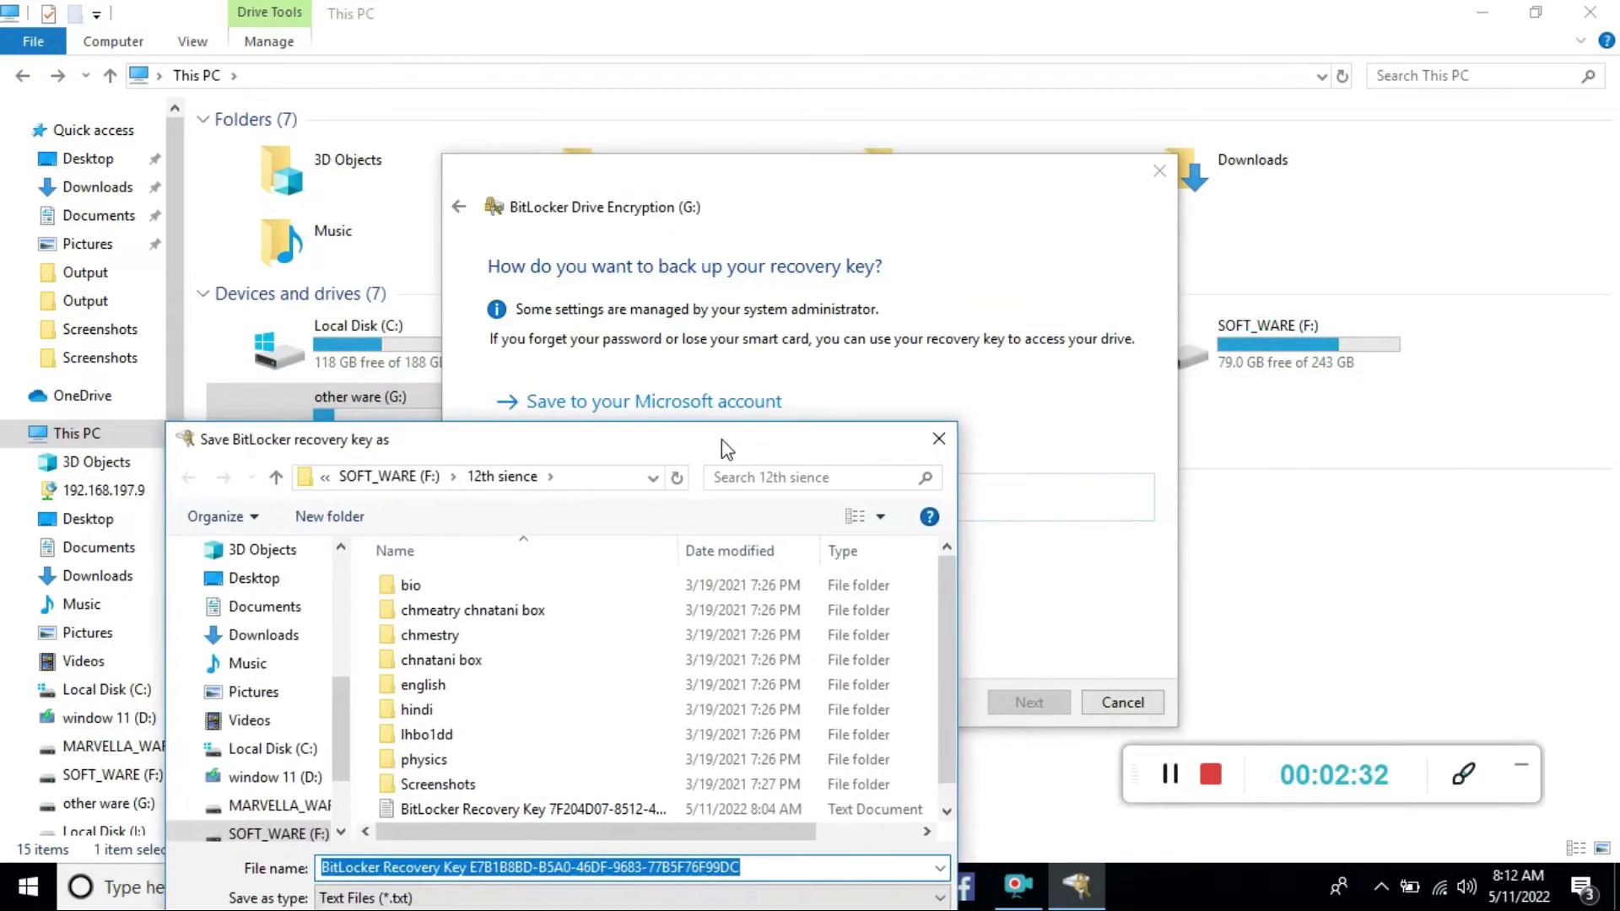
left_click(1092, 169)
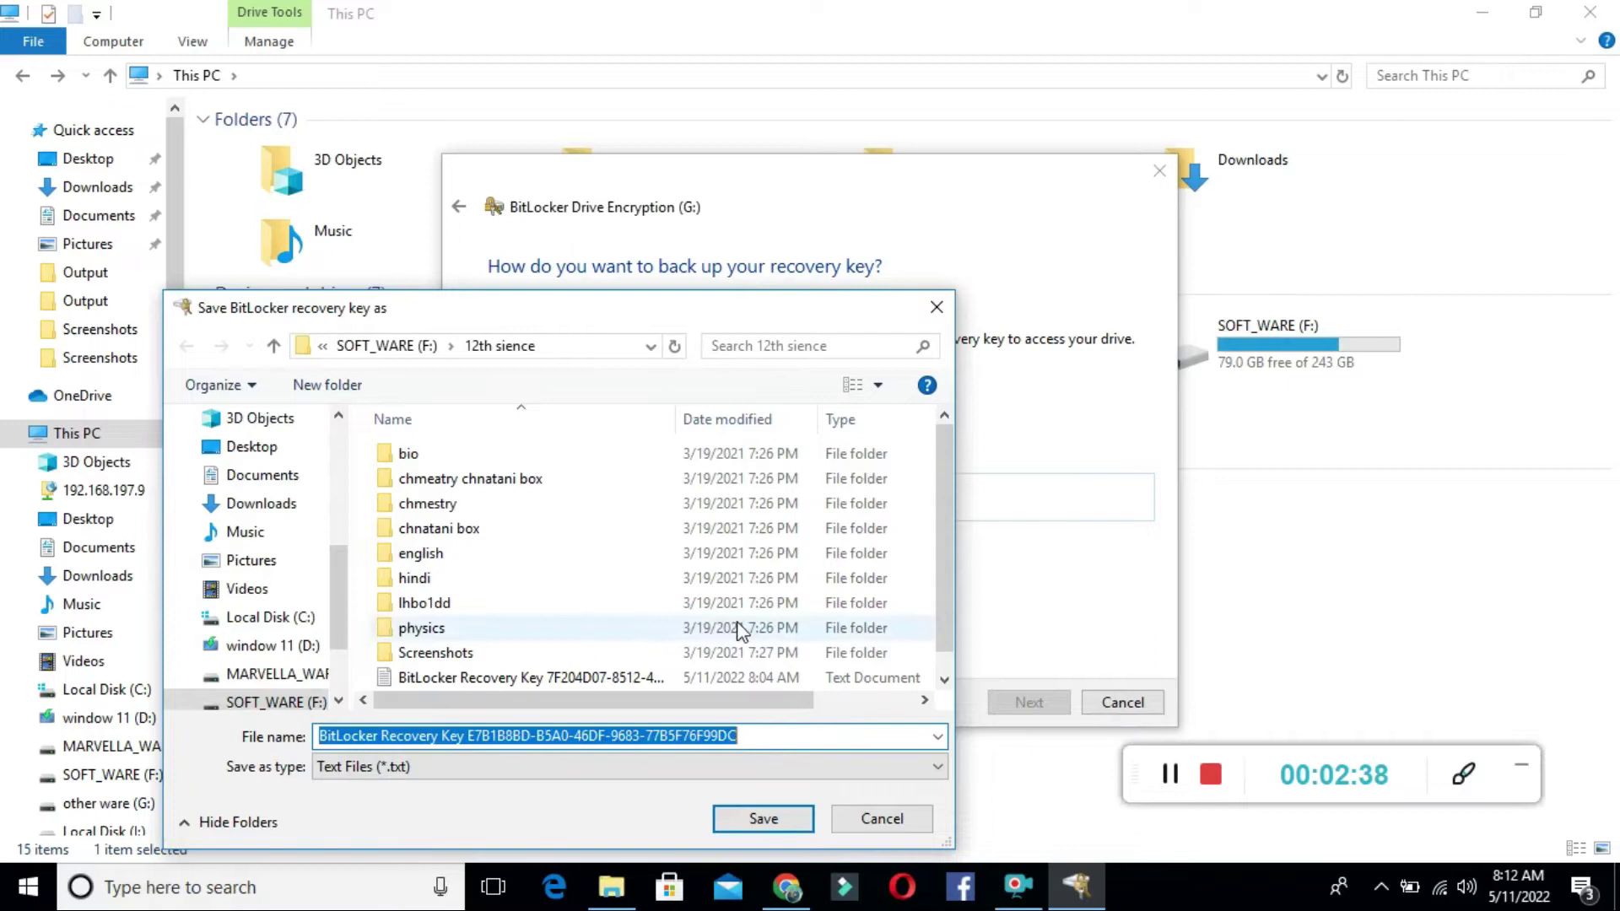
left_click_drag(733, 316, 805, 191)
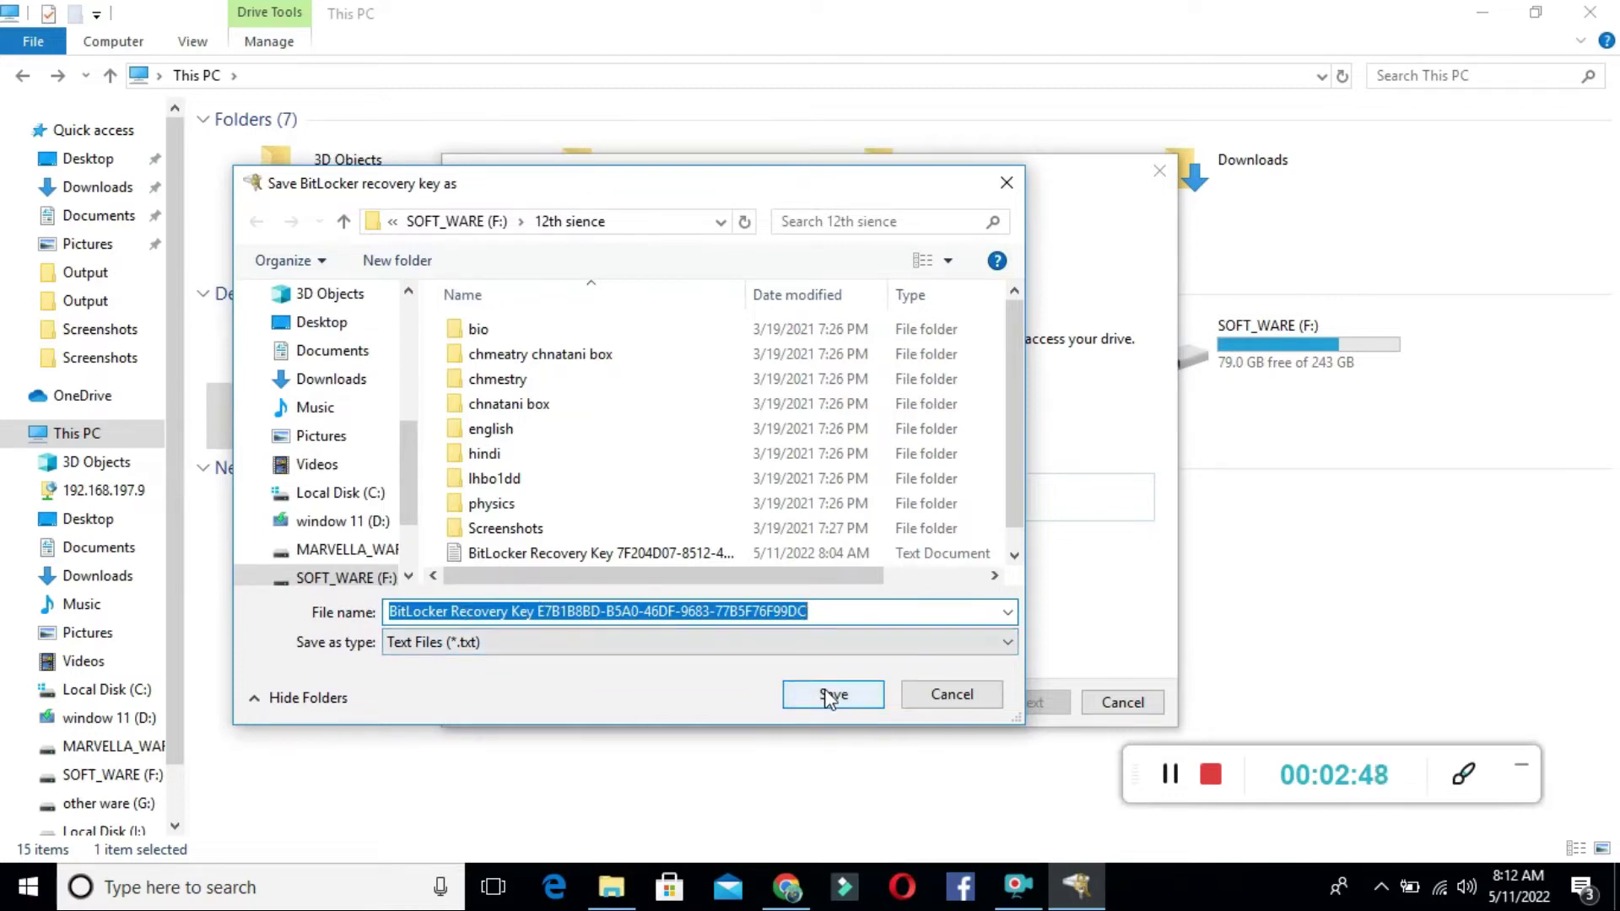
left_click(850, 613)
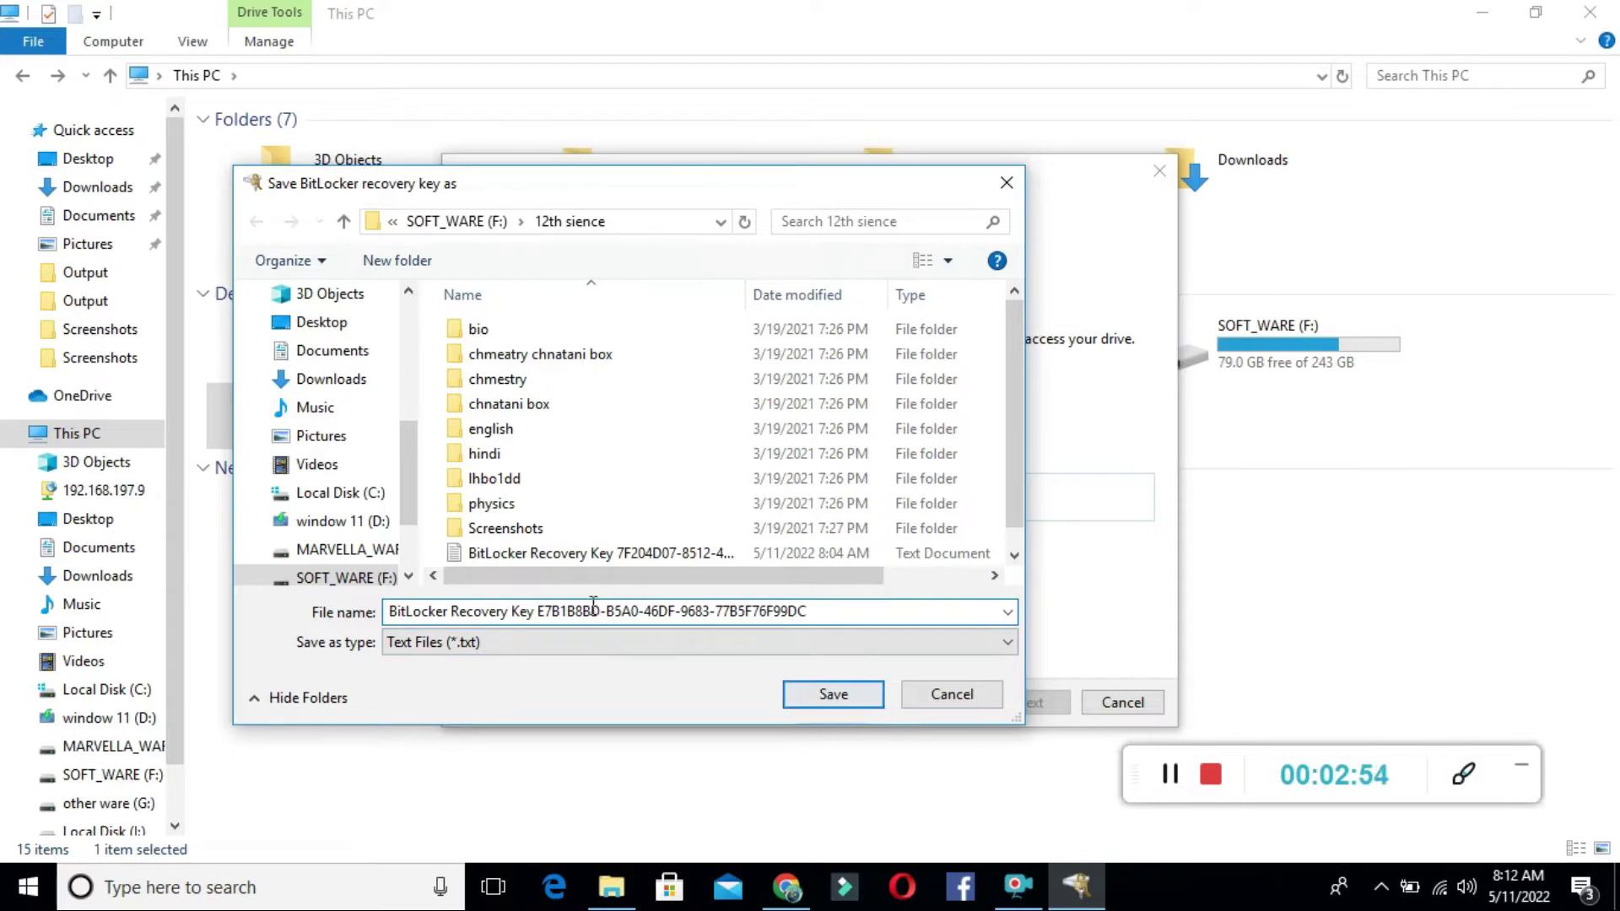
left_click(828, 693)
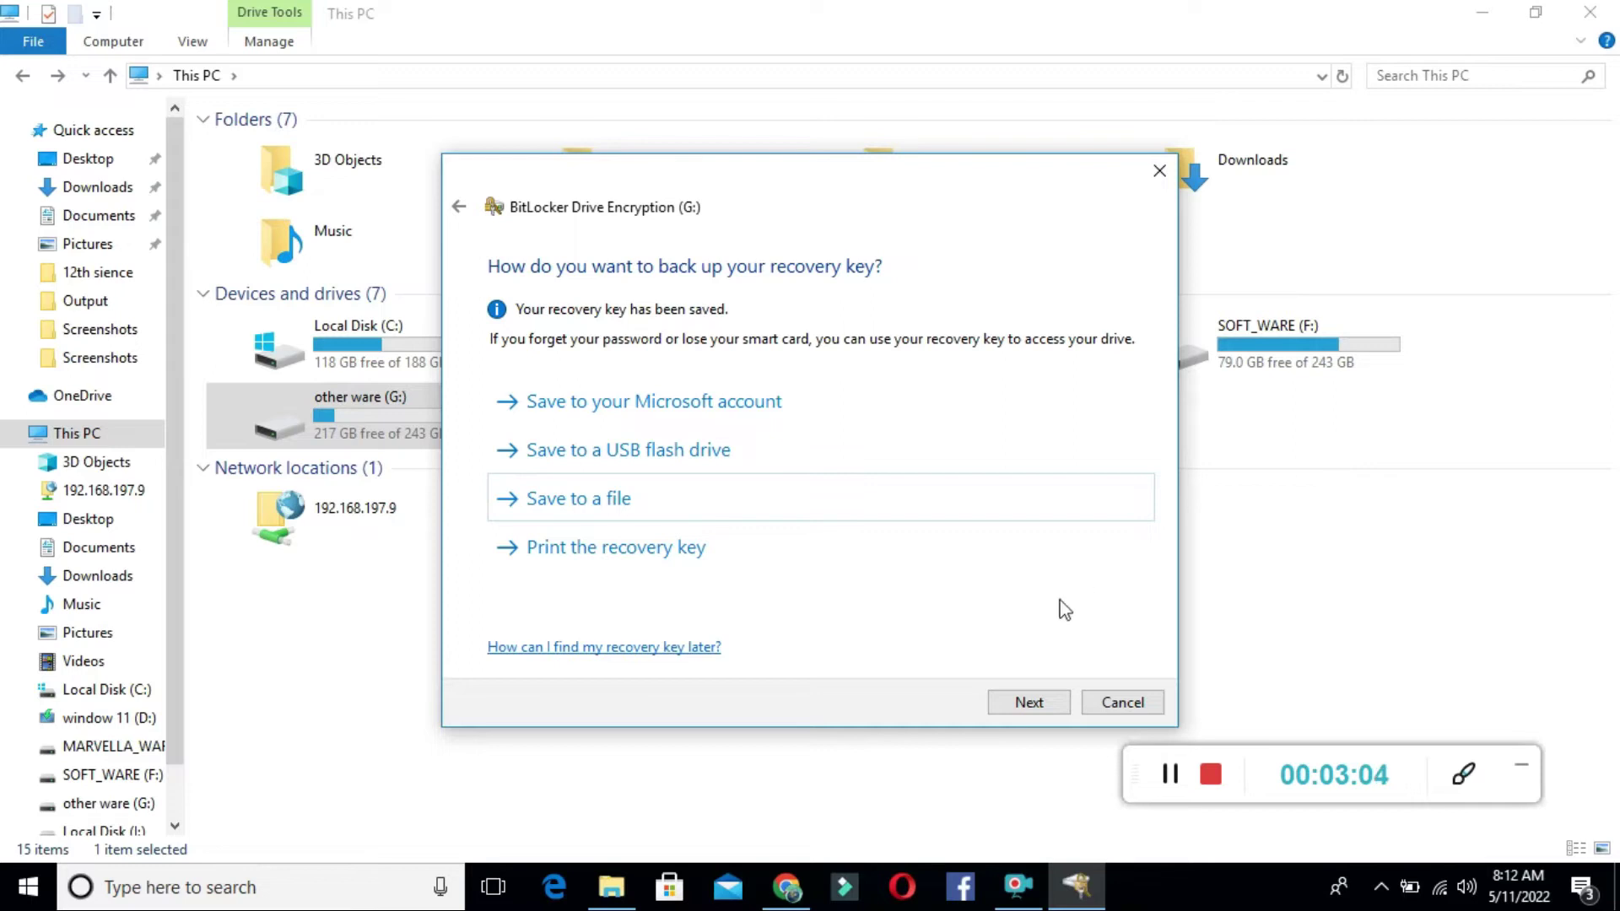
Step: Keep the option to encrypt used disk space only and start encrypting the drive
left_click(1029, 703)
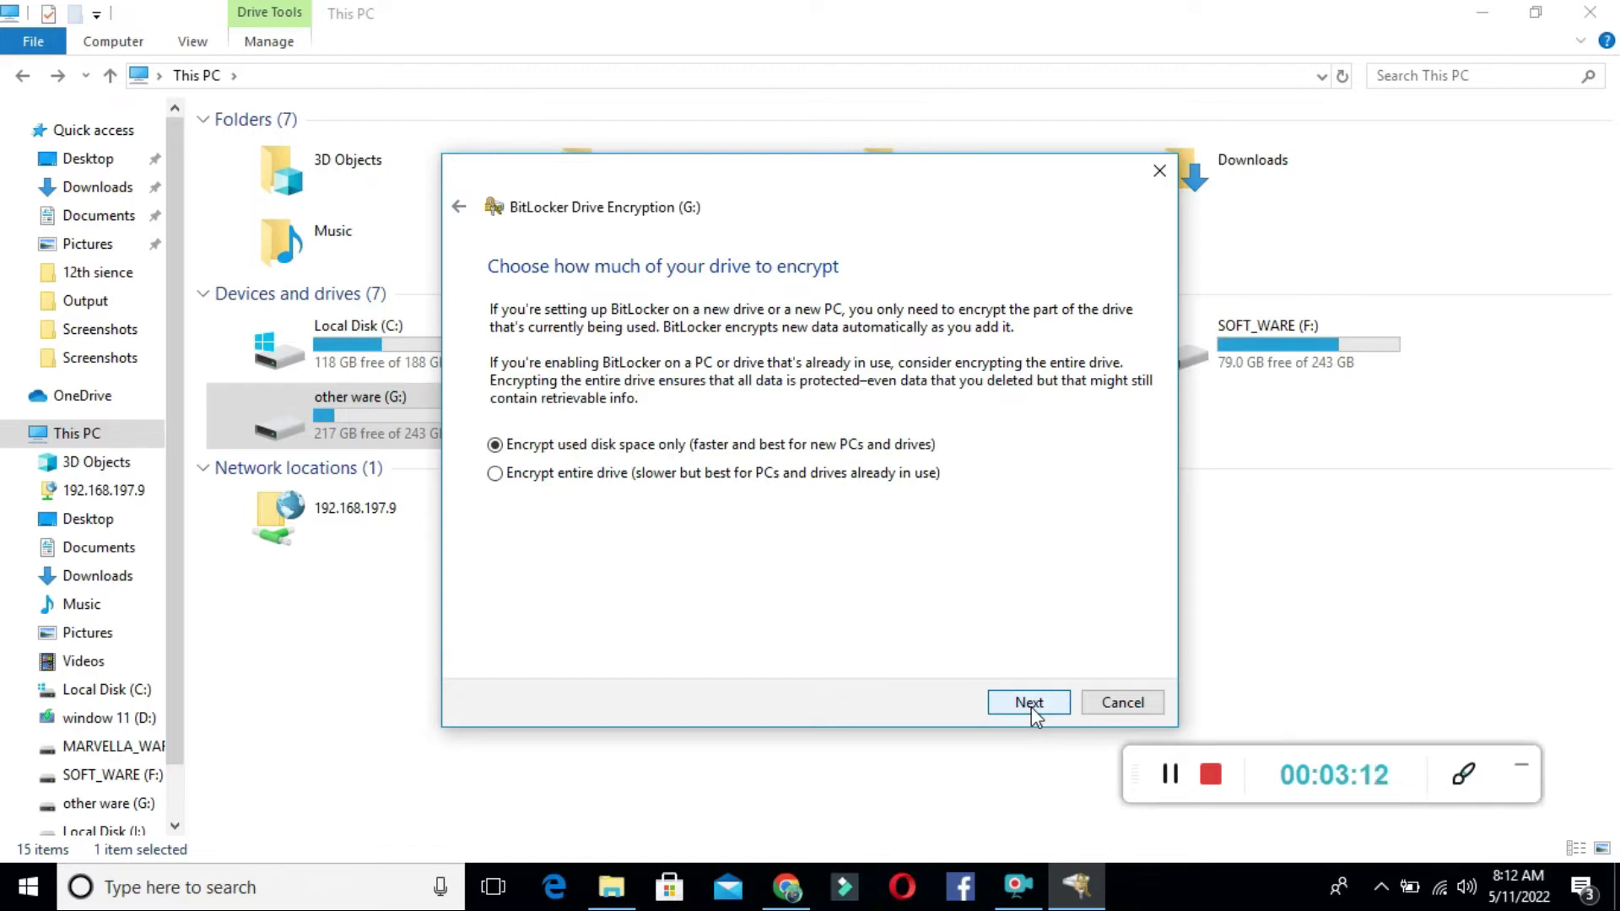
left_click(1031, 706)
left_click(1031, 706)
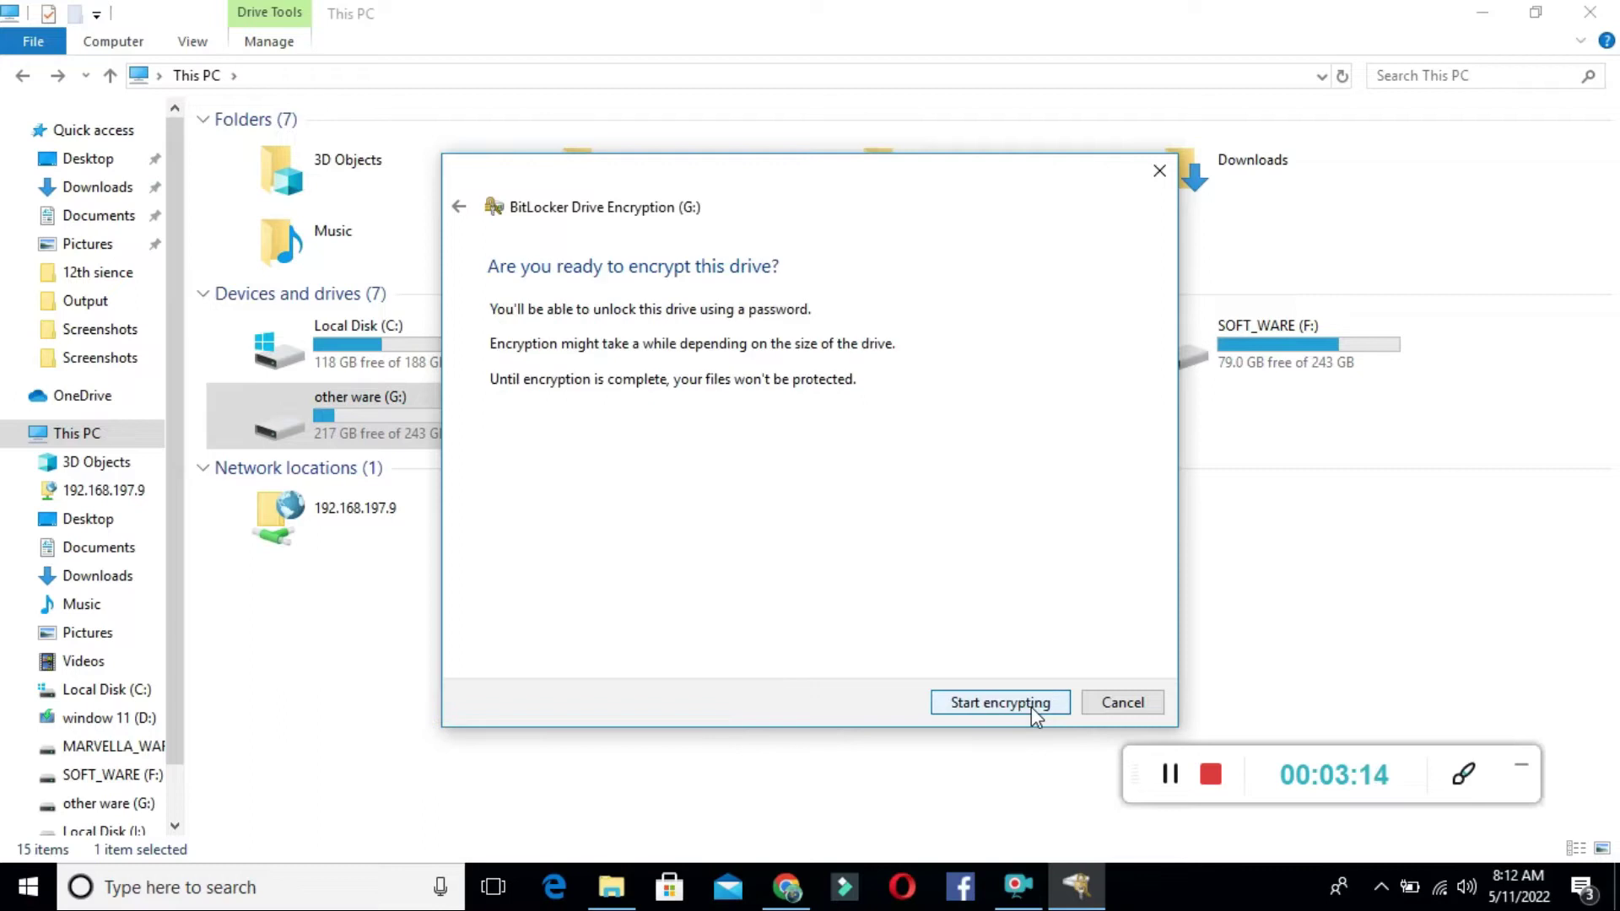
left_click(1031, 707)
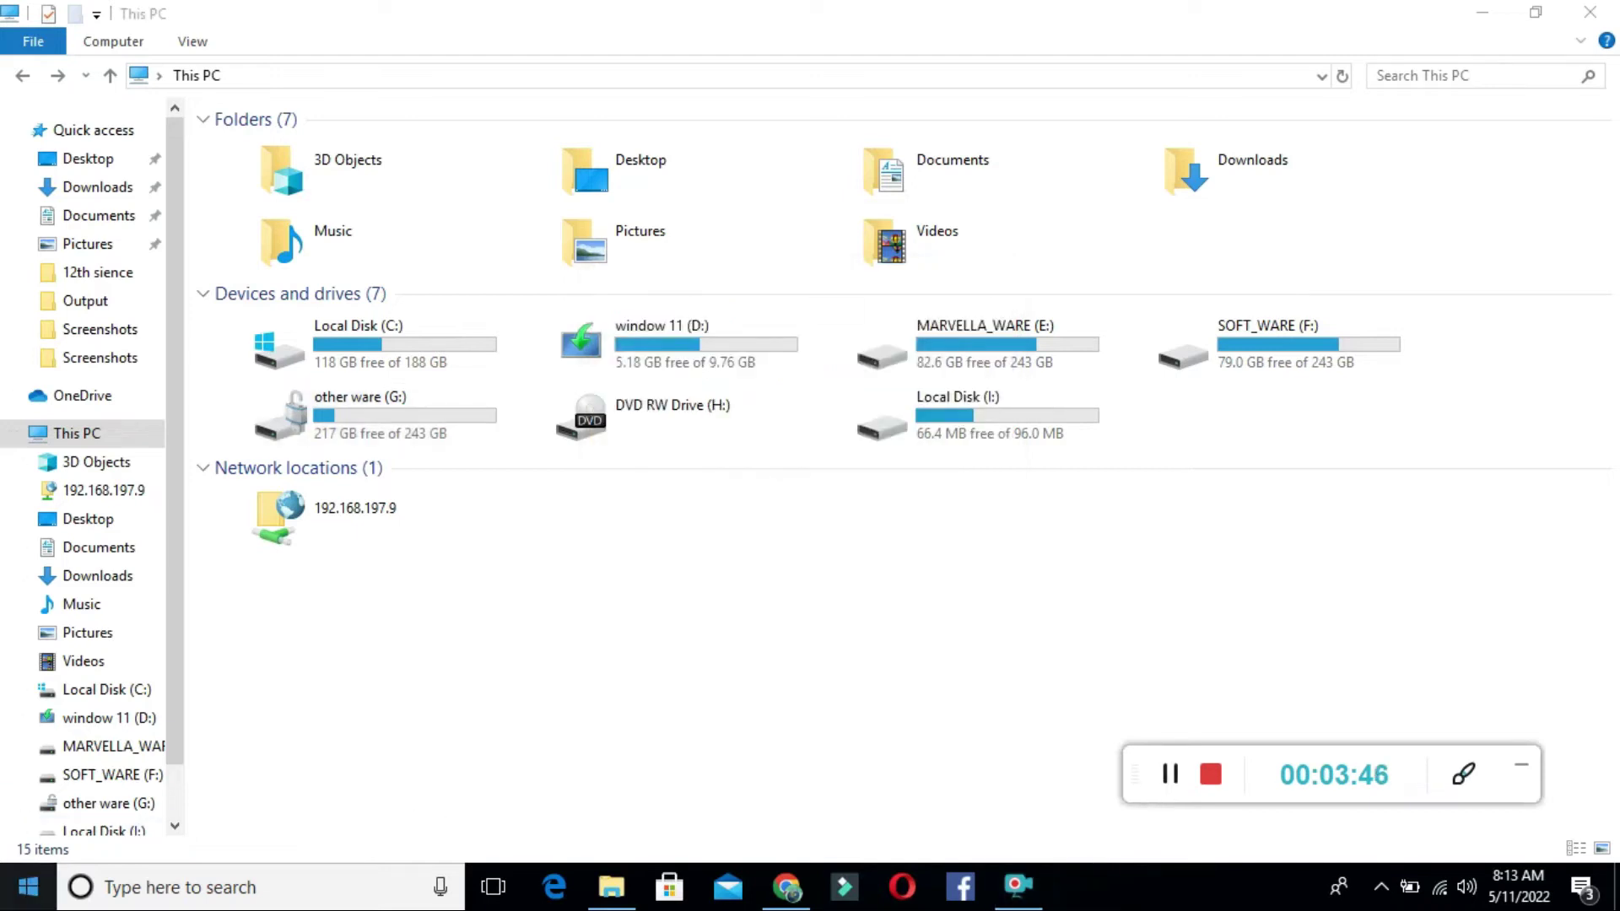
left_click(29, 886)
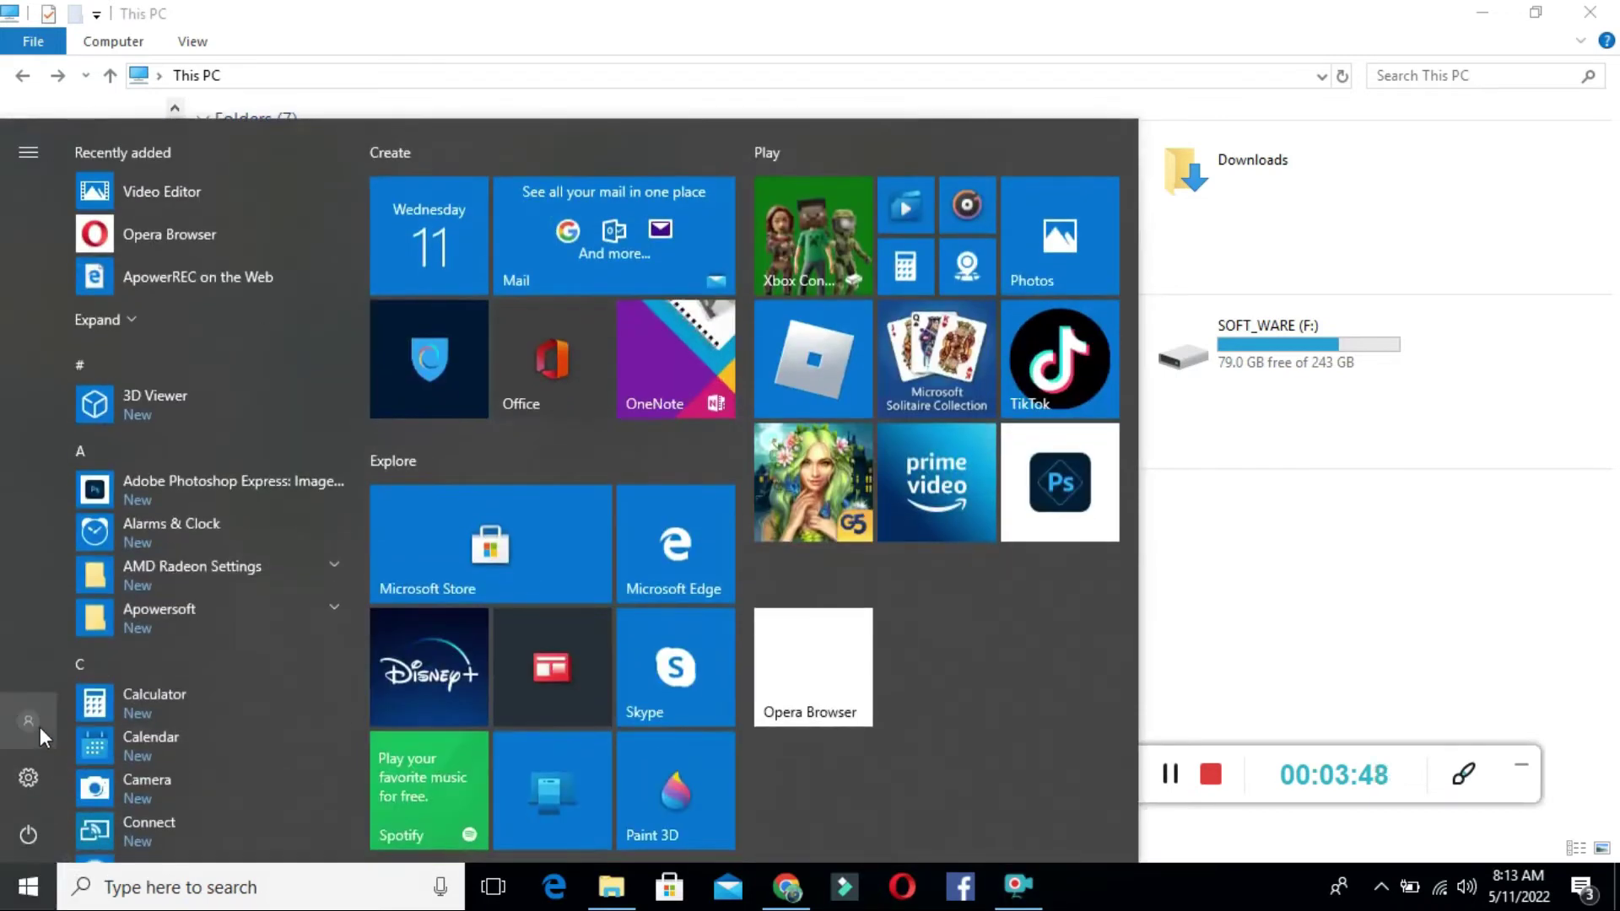
left_click(50, 719)
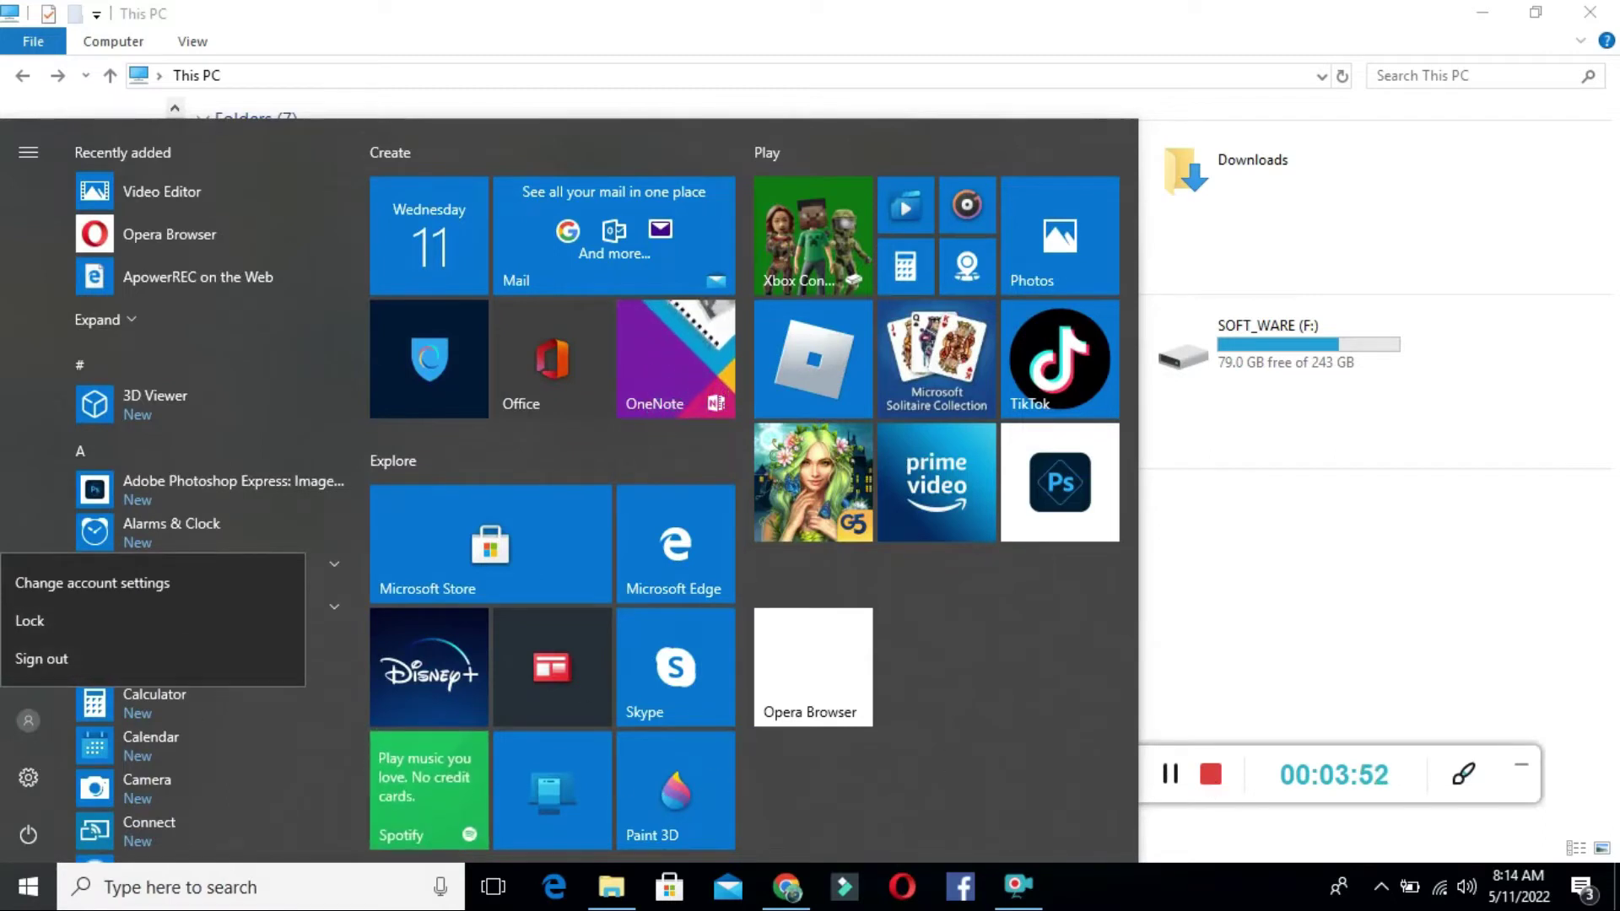
key("Escape")
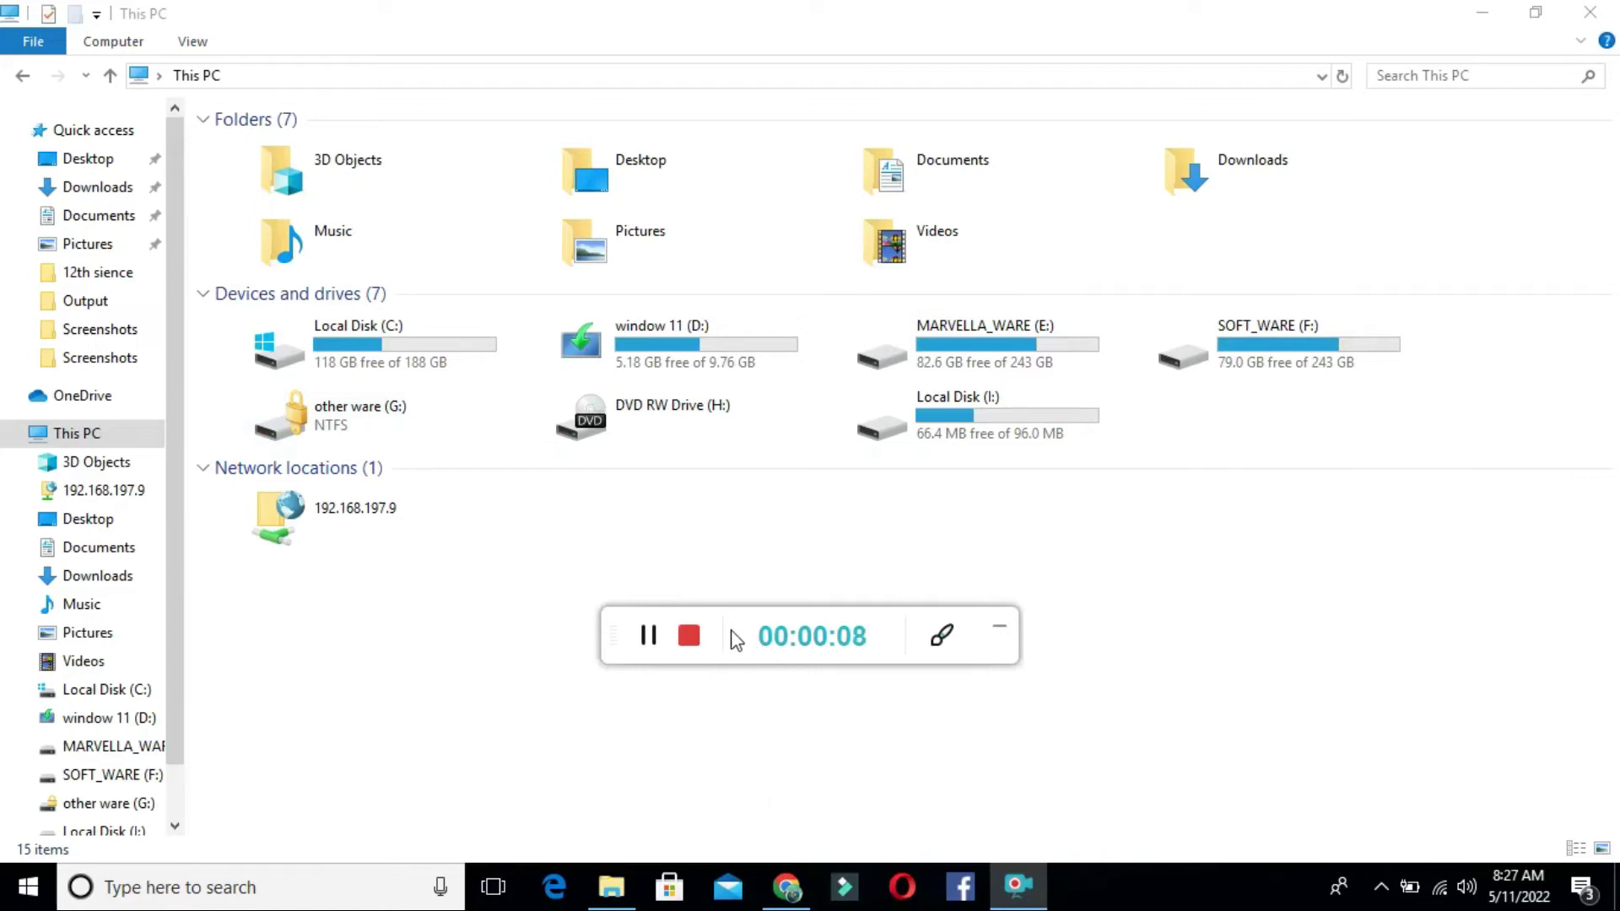
Step: Open the locked other ware (G:) drive and switch its unlock prompt from password to recovery key entry
left_click(390, 412)
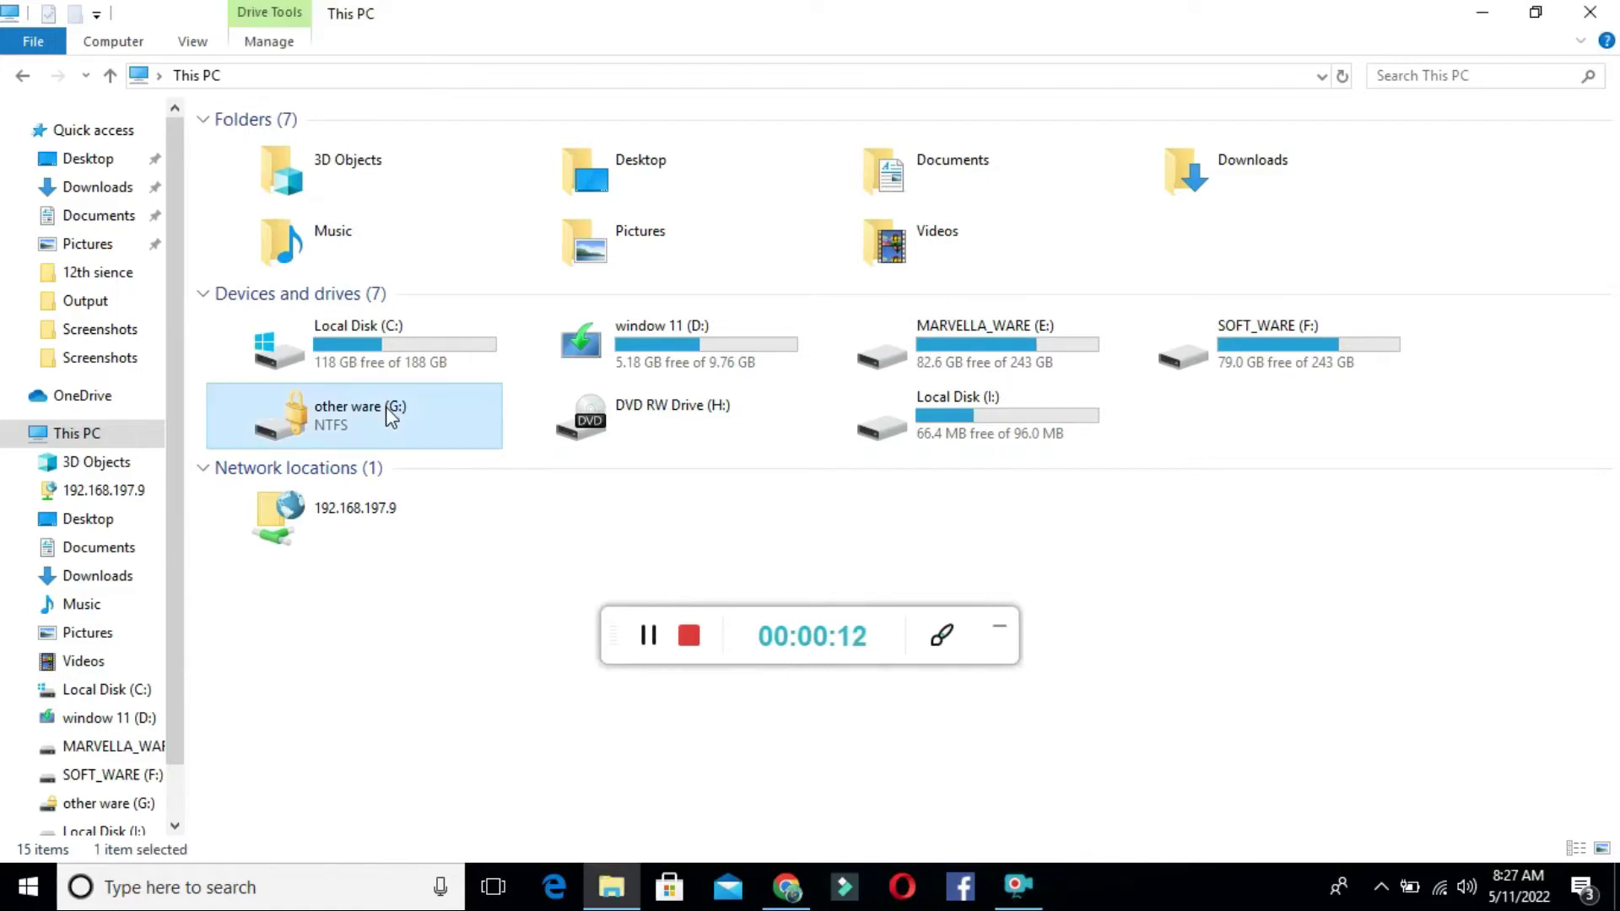
double_click(386, 407)
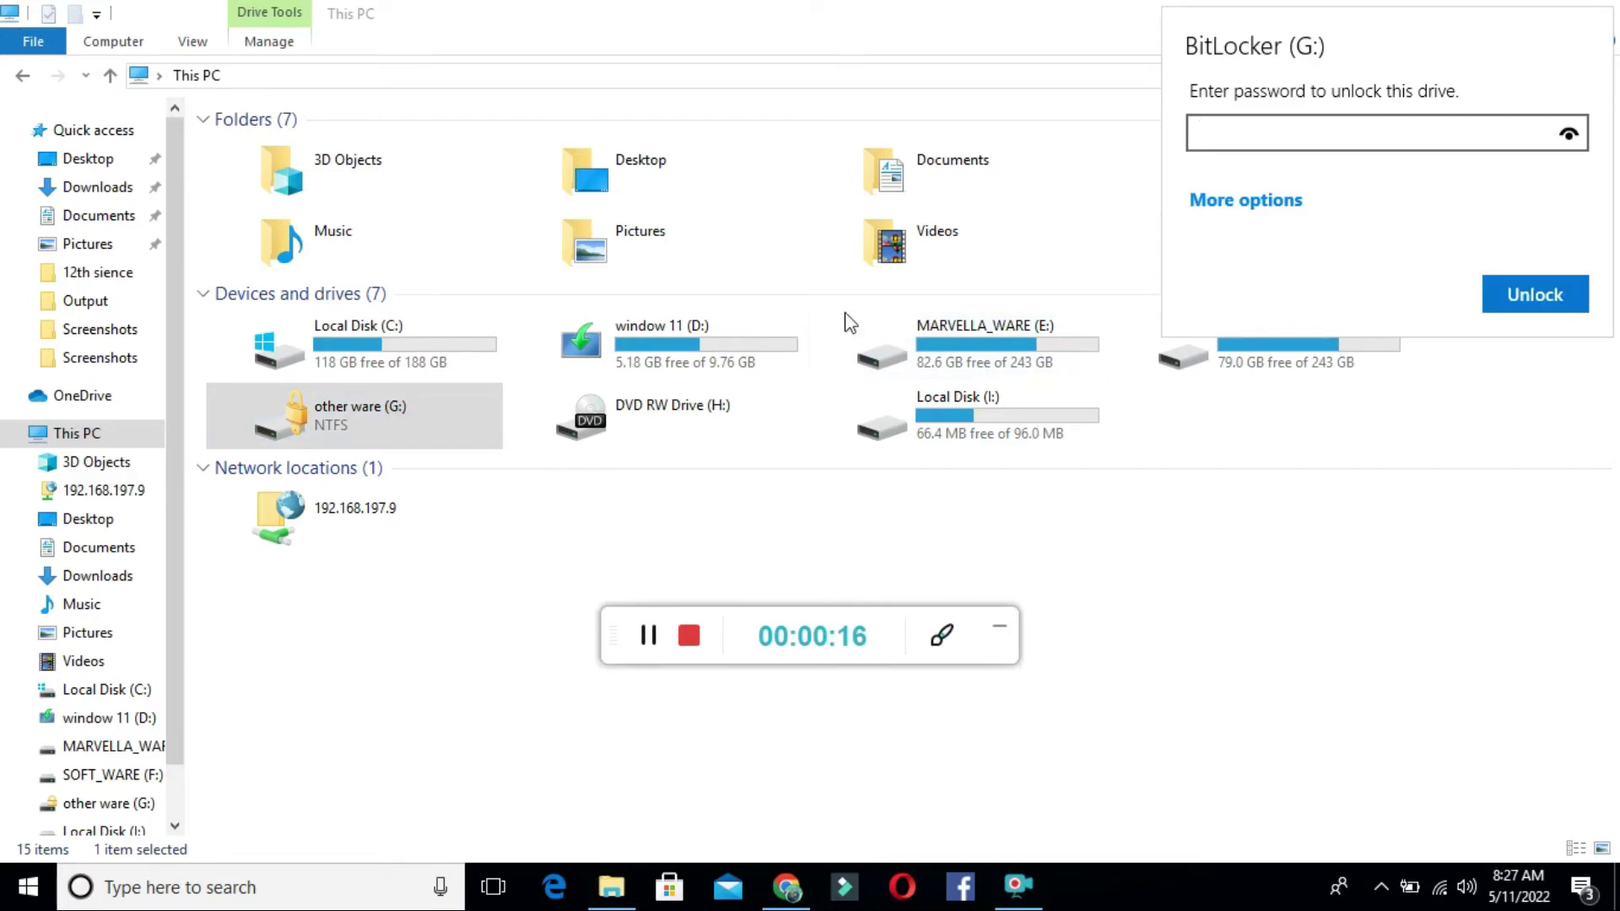
left_click(1273, 204)
left_click(1305, 148)
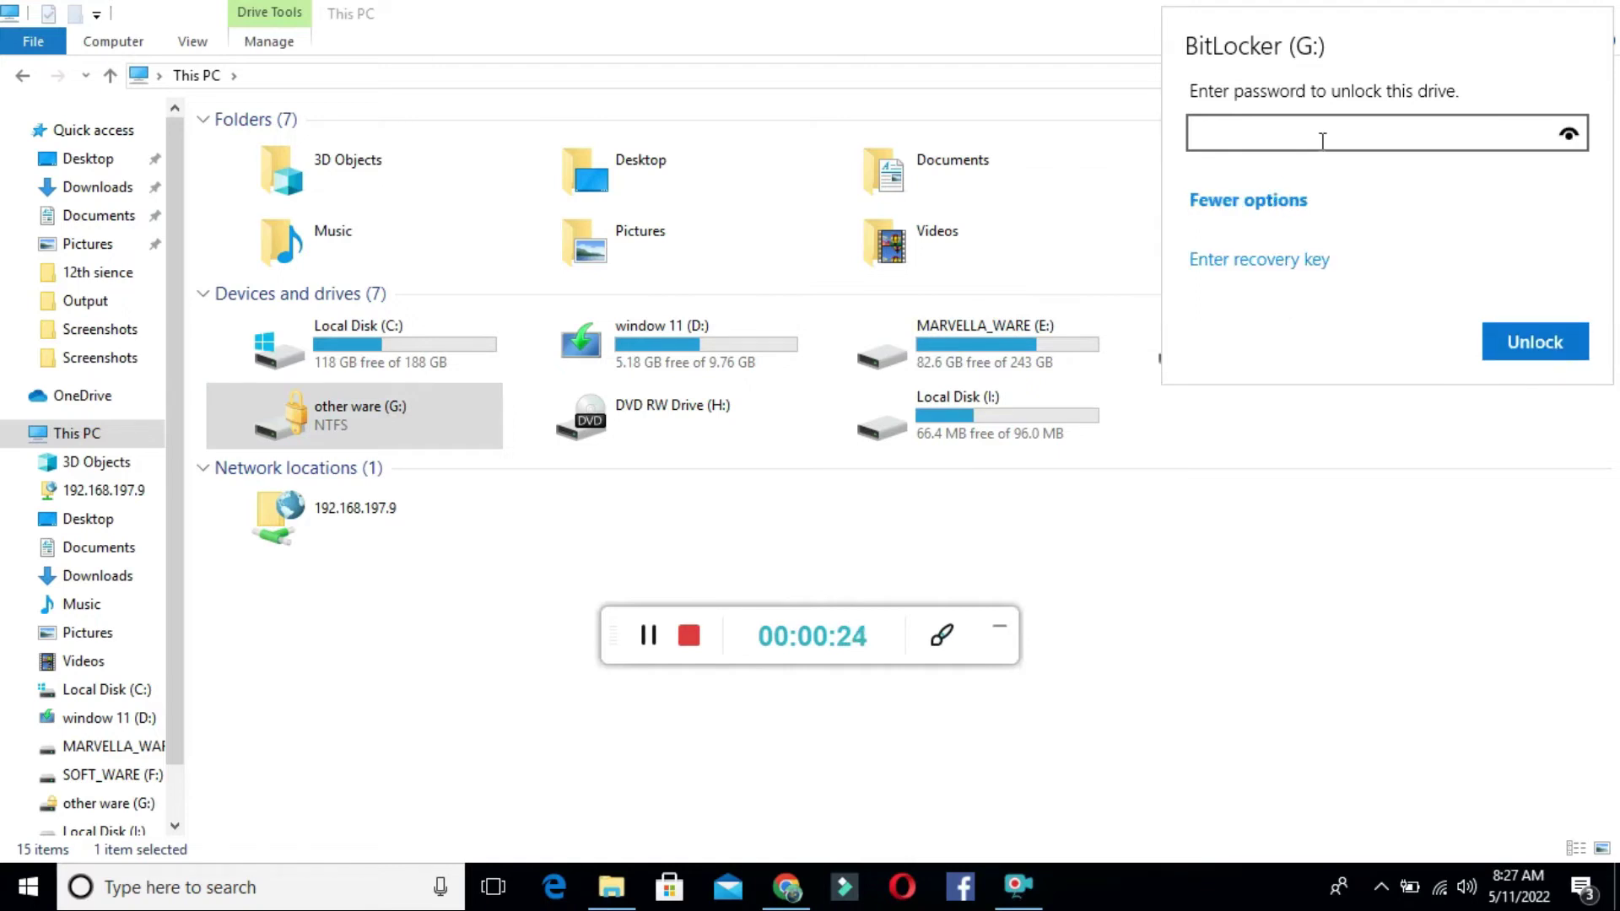
left_click(1284, 202)
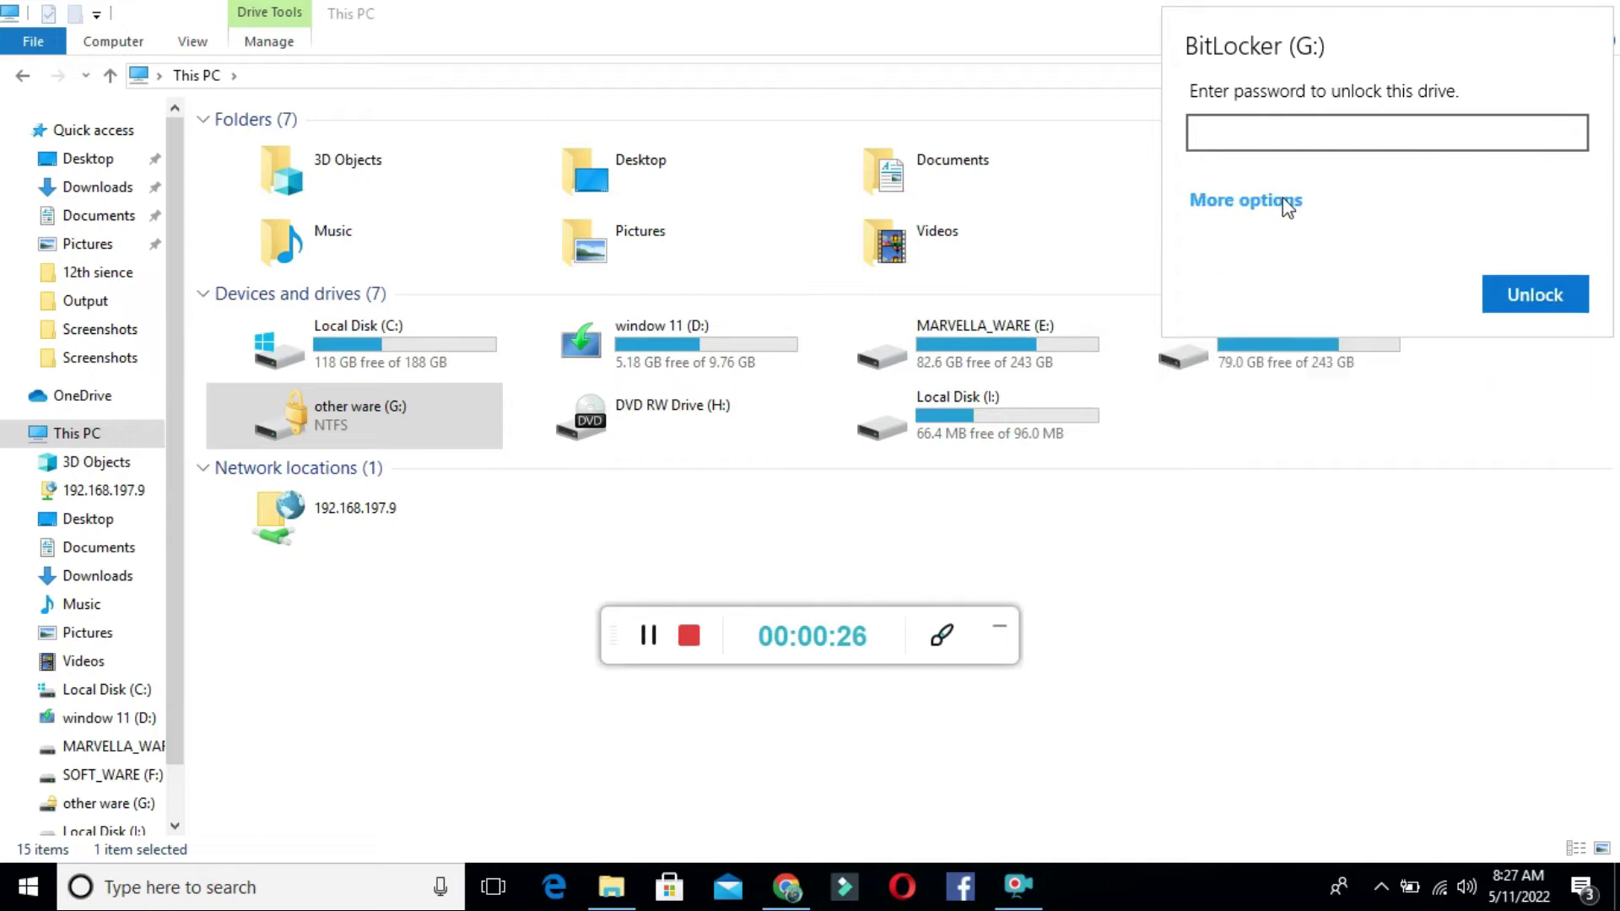
left_click(1283, 199)
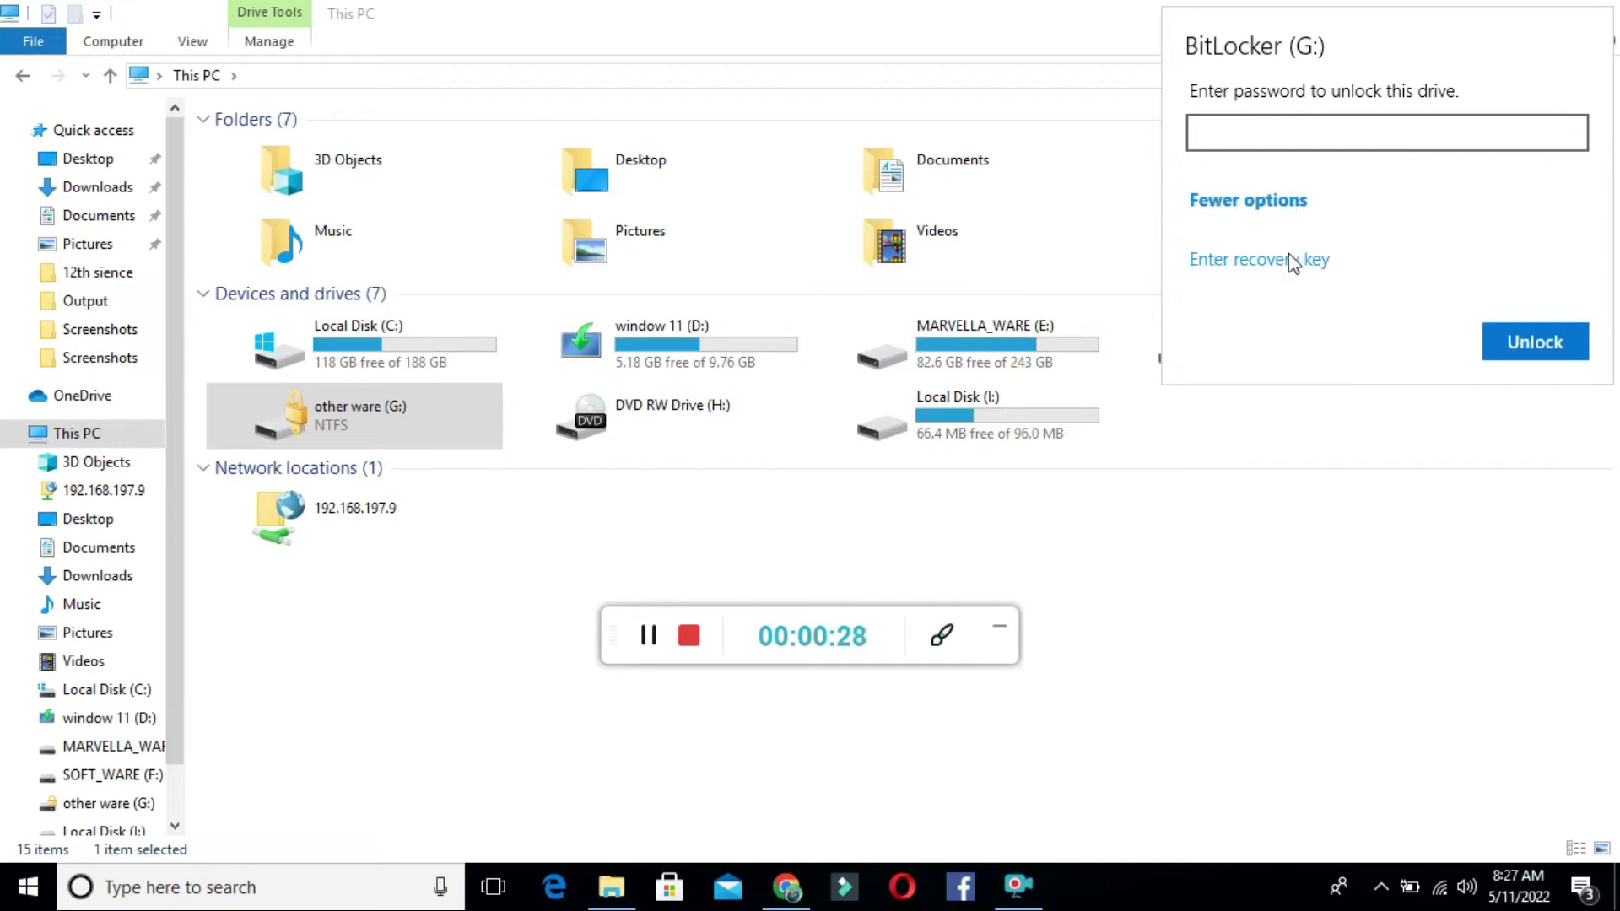
left_click(1262, 201)
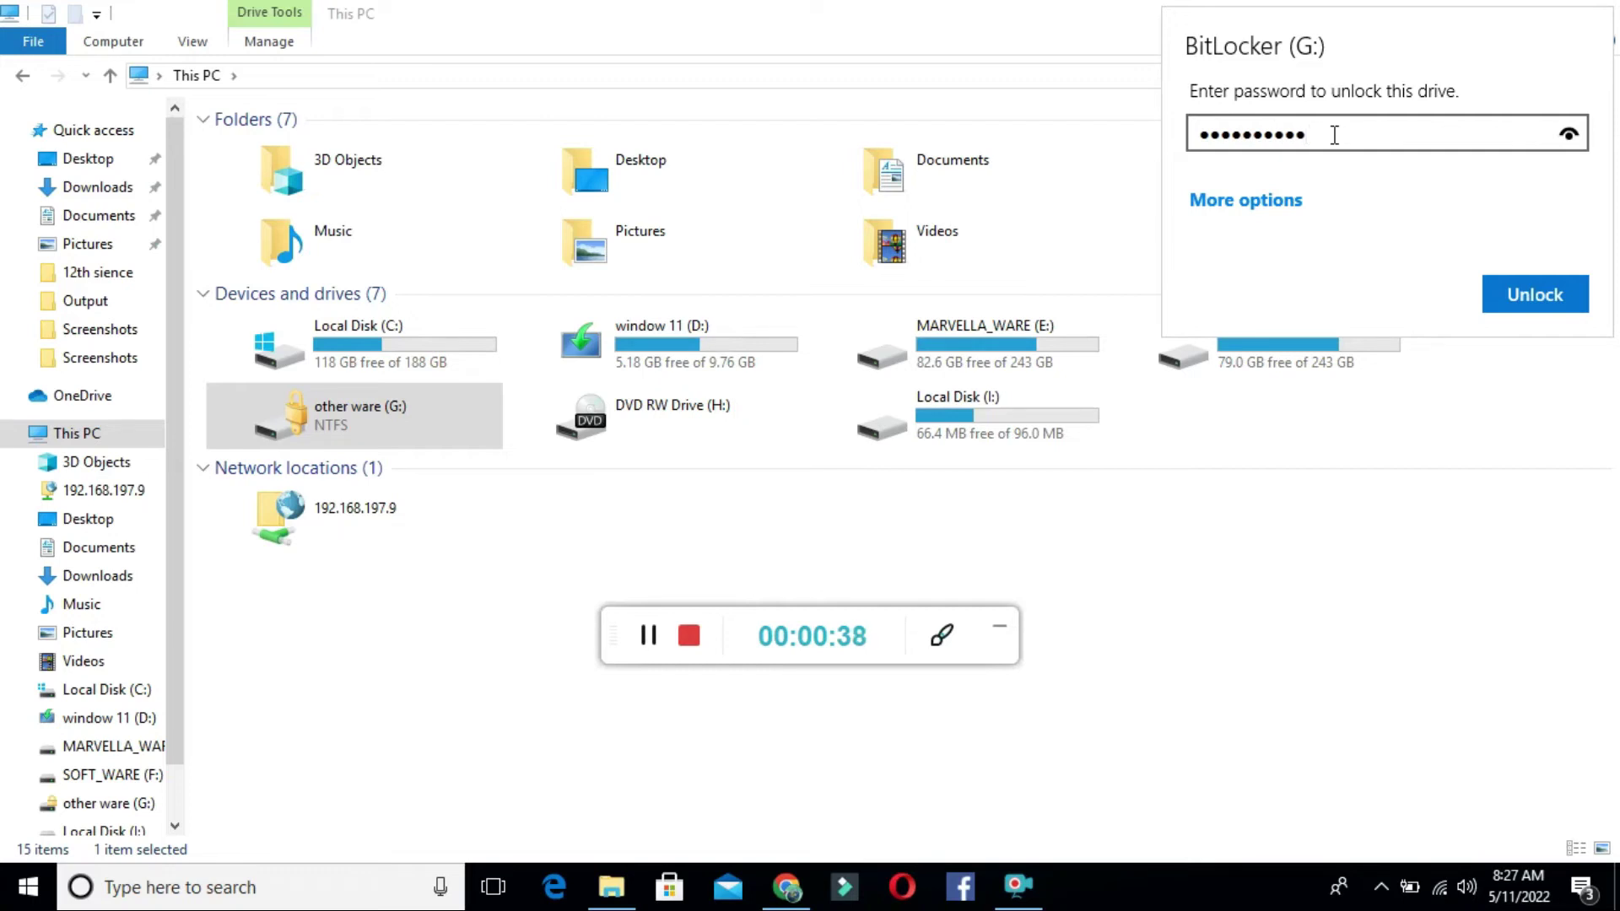
key("ctrl+a")
key("BackSpace")
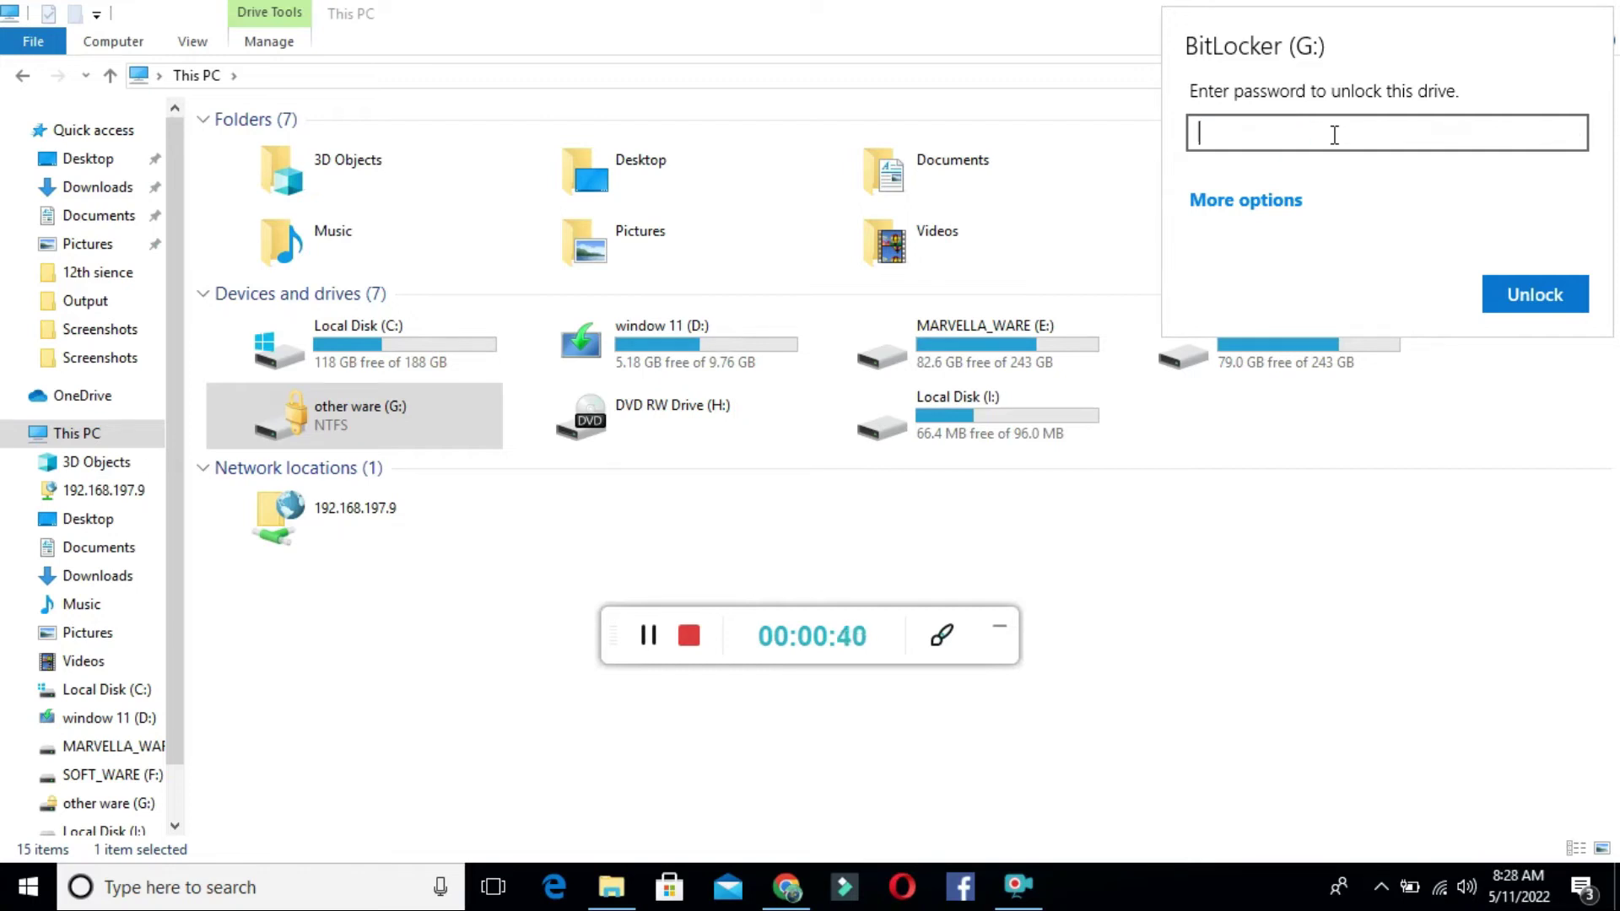
left_click(1268, 192)
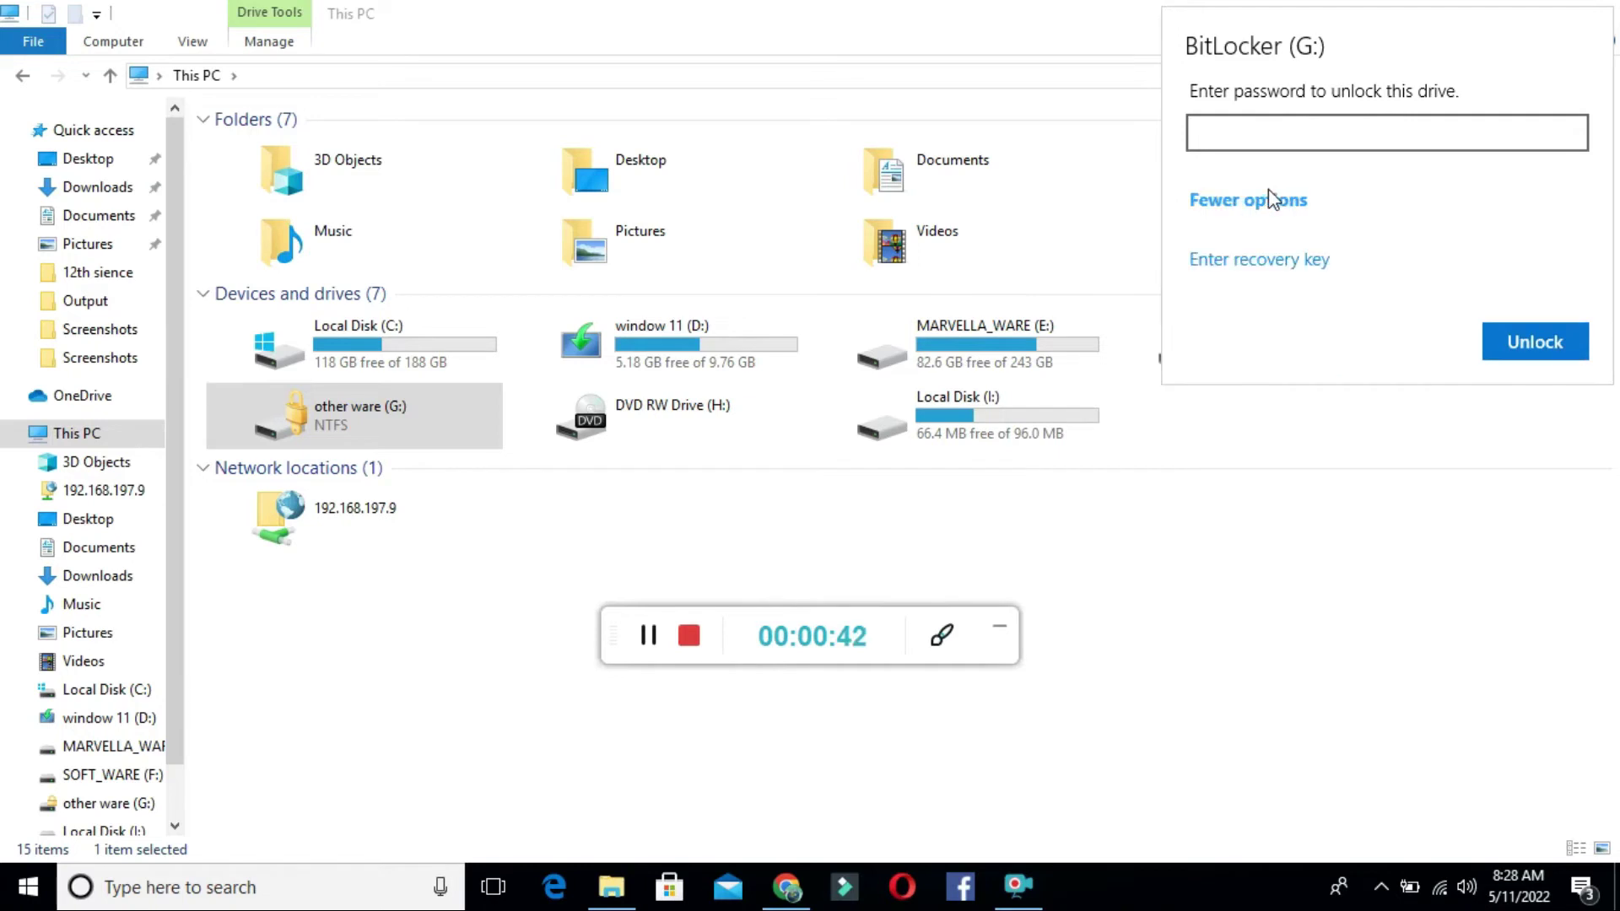
left_click(1252, 259)
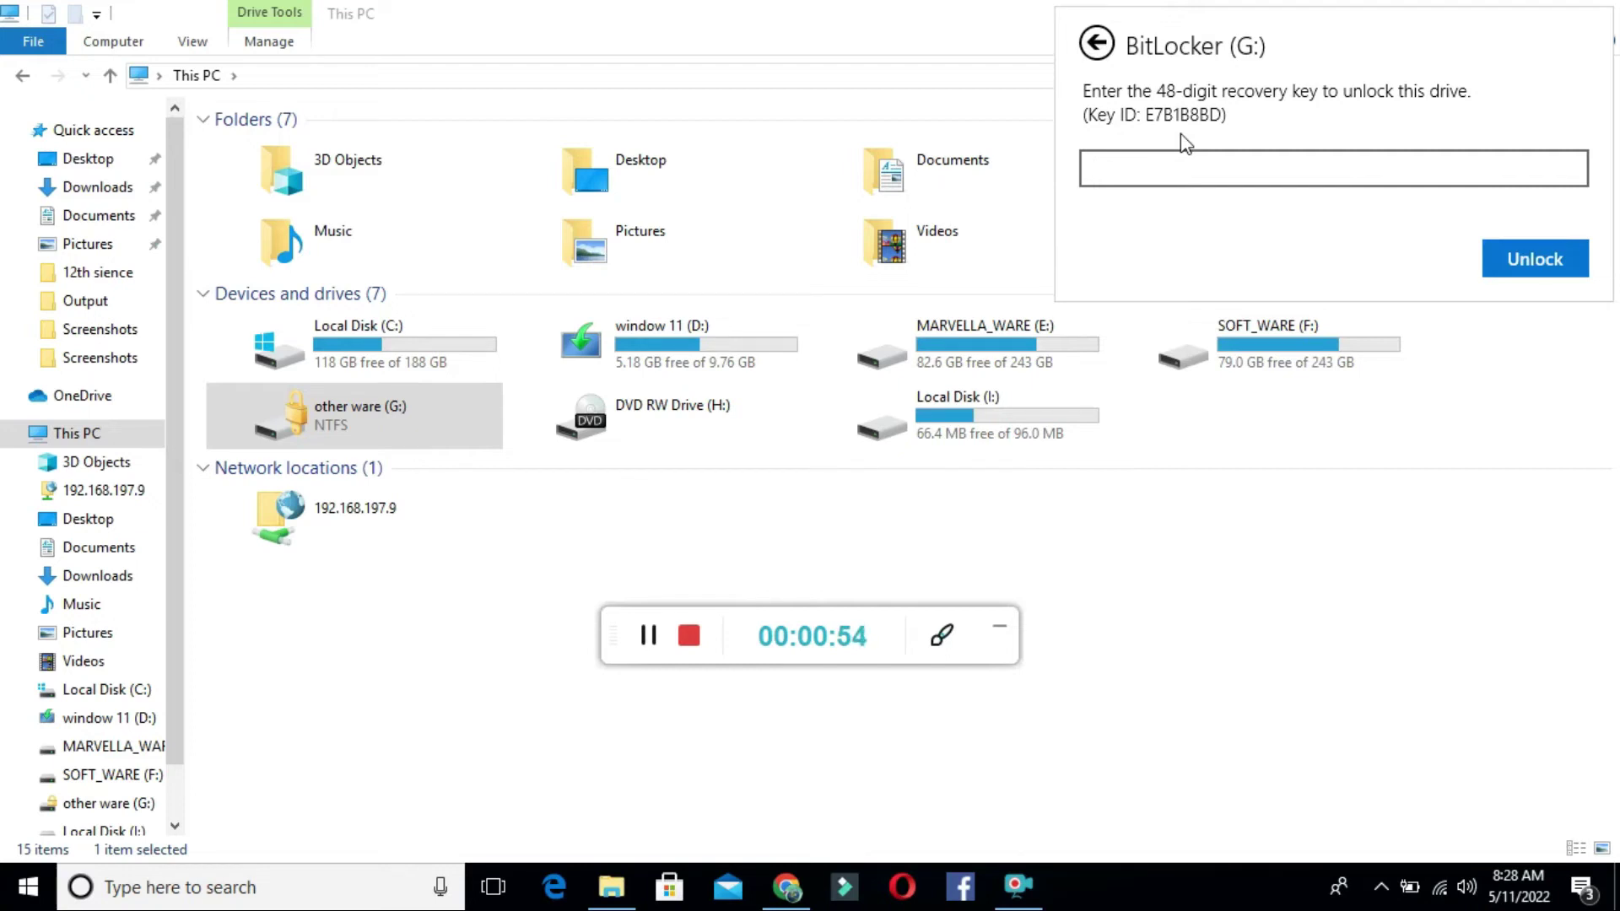
Step: Open the BitLocker recovery key text file from the bit folder on SOFT_WARE (F:)
left_click(1262, 369)
double_click(1279, 362)
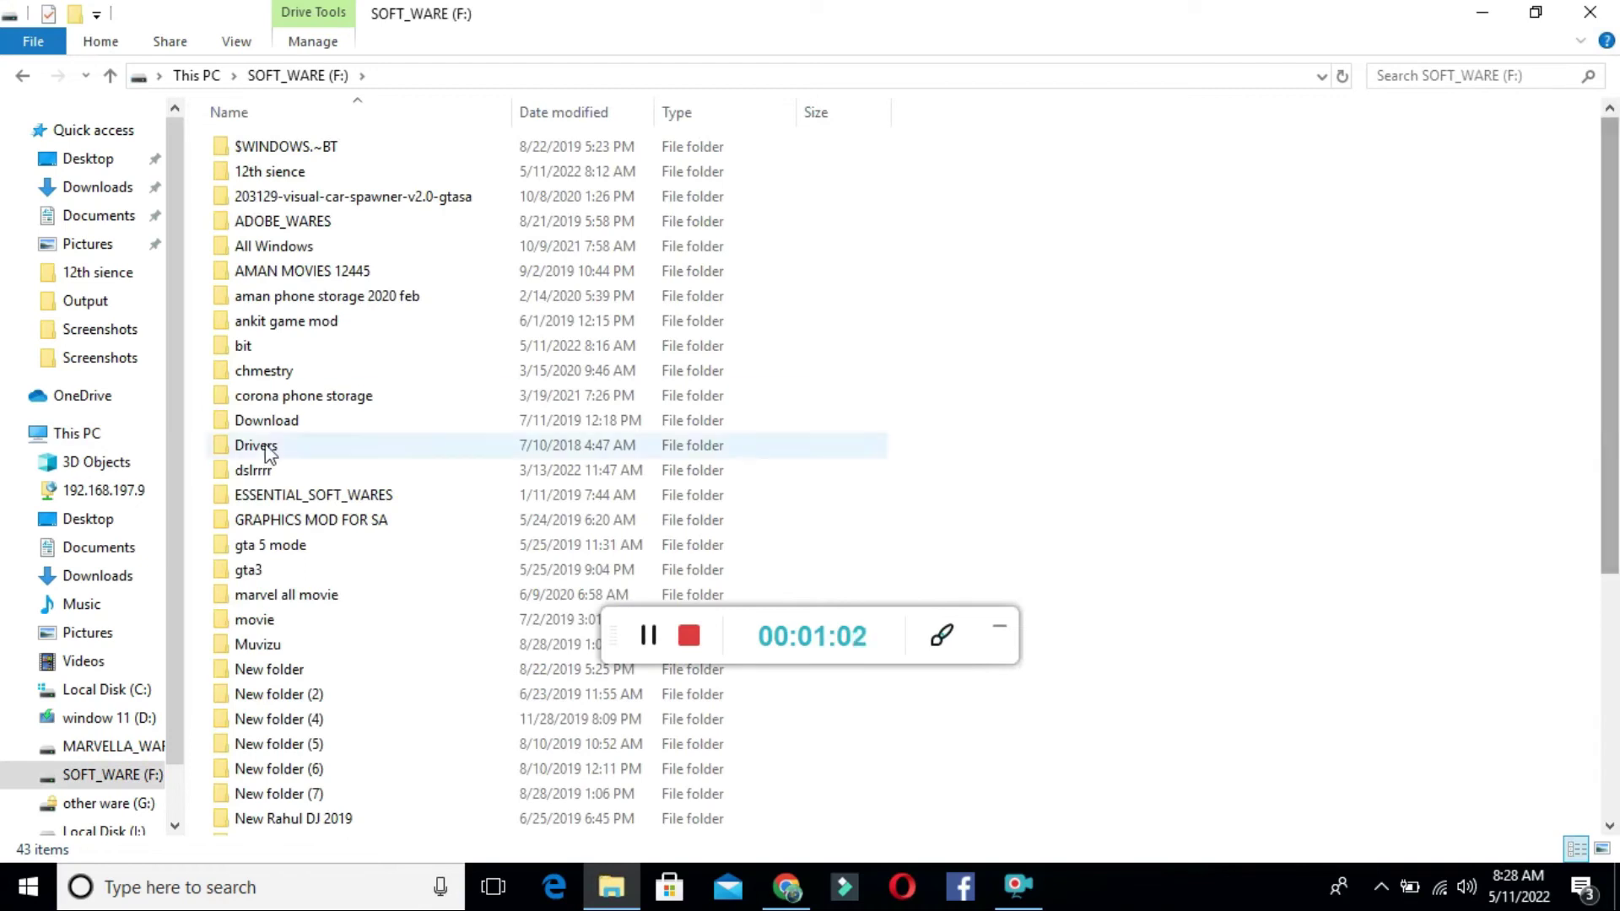
double_click(351, 353)
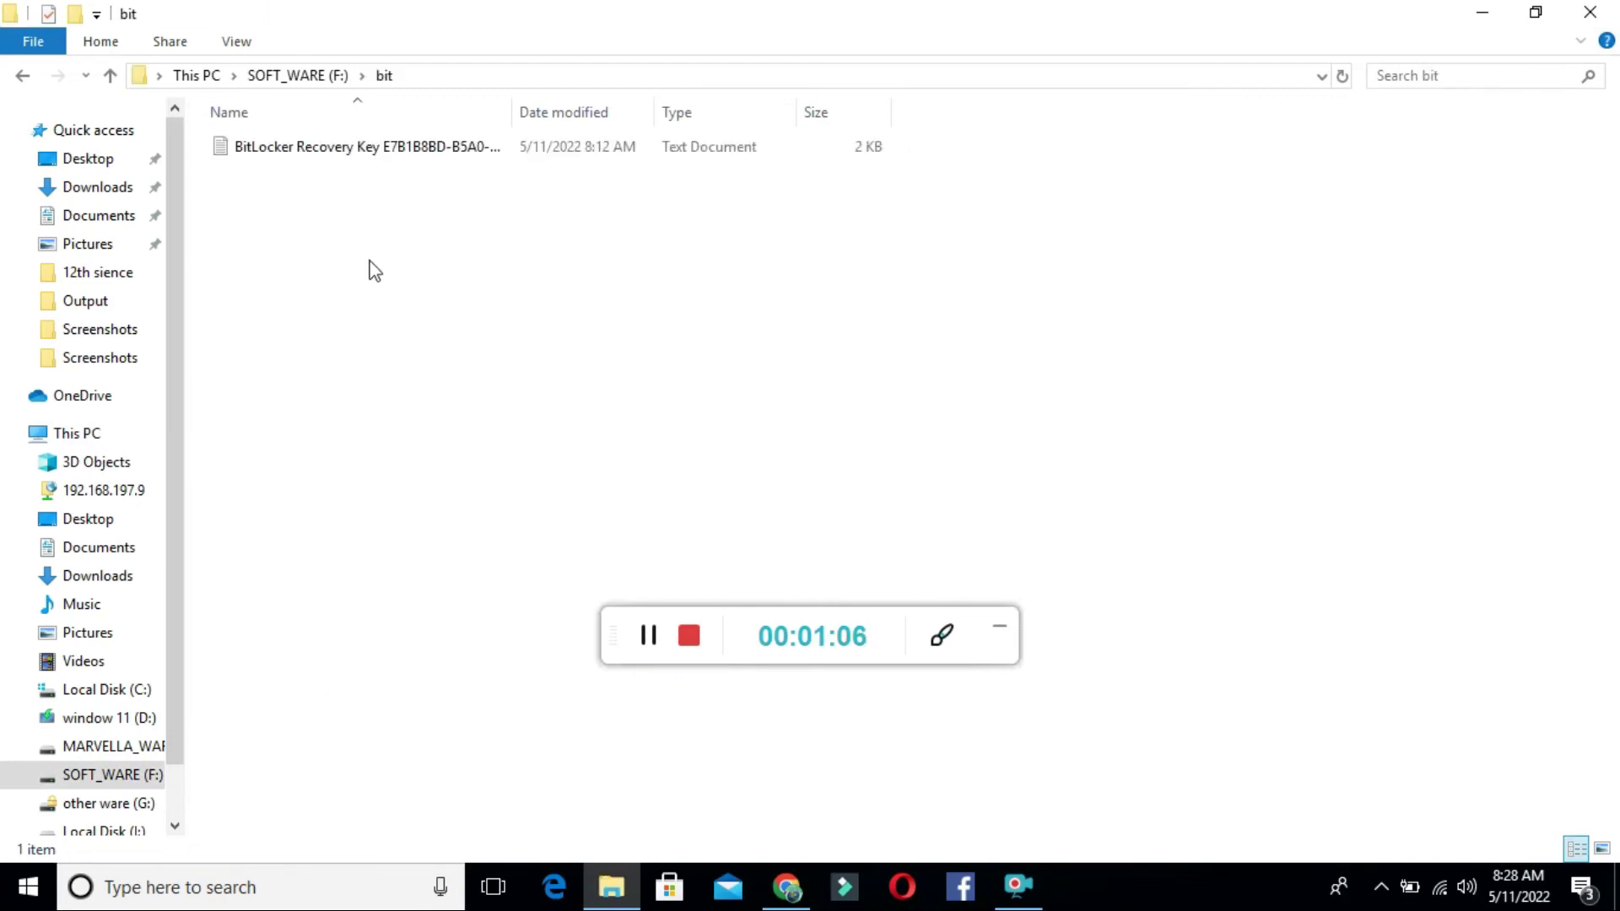
double_click(447, 151)
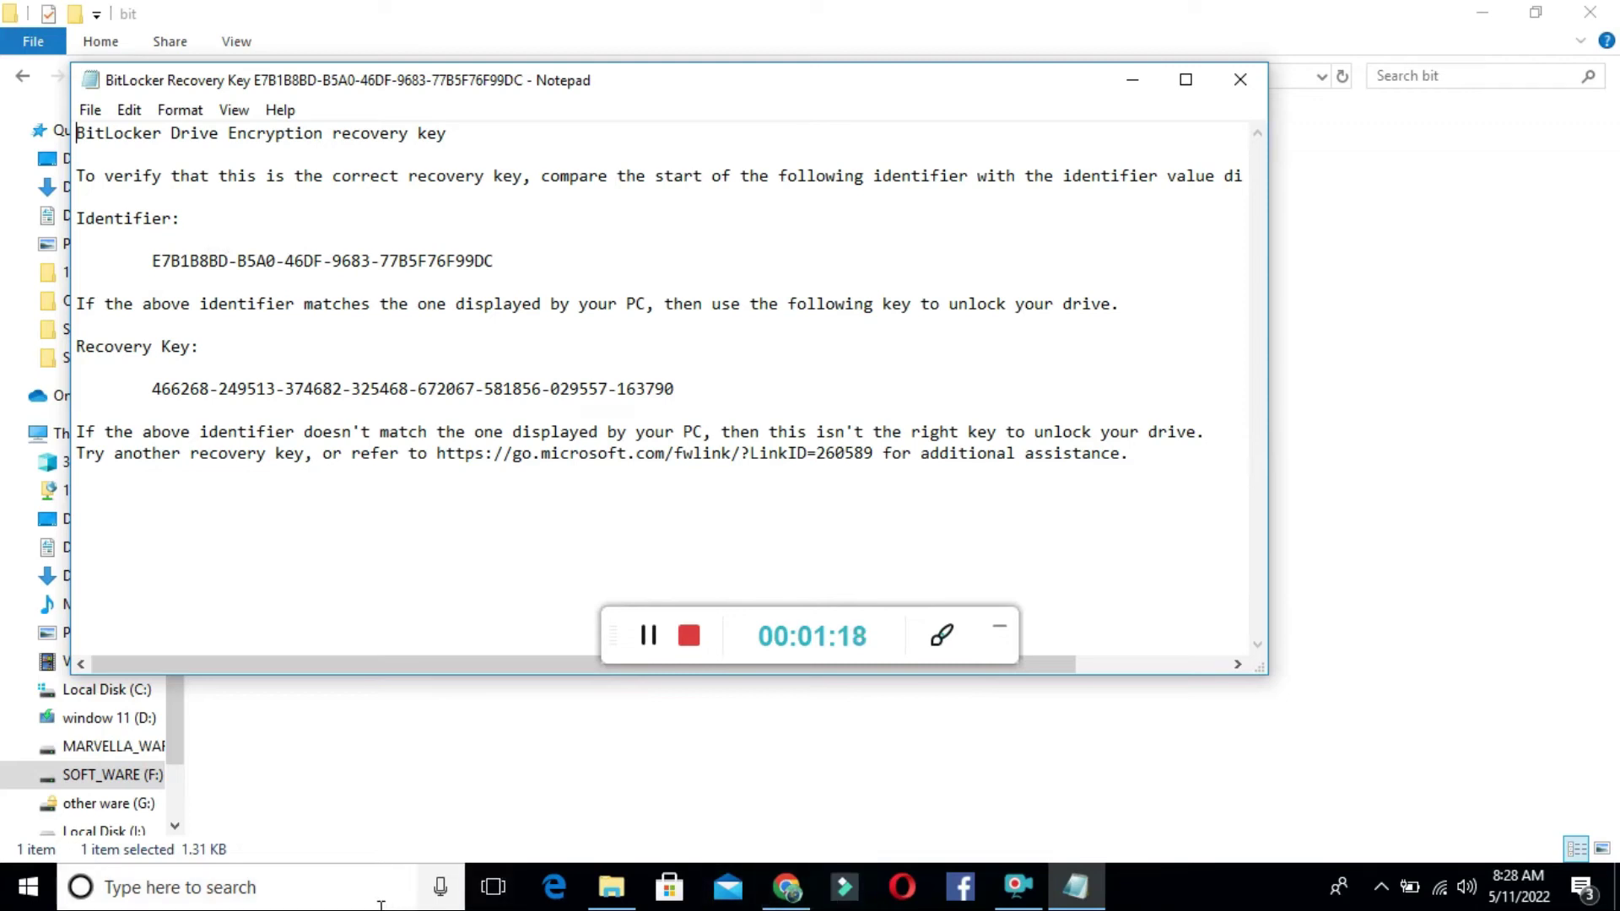
Step: Search for pc, open This PC, and shrink its window so it sits beside the recovery key text file
left_click(196, 890)
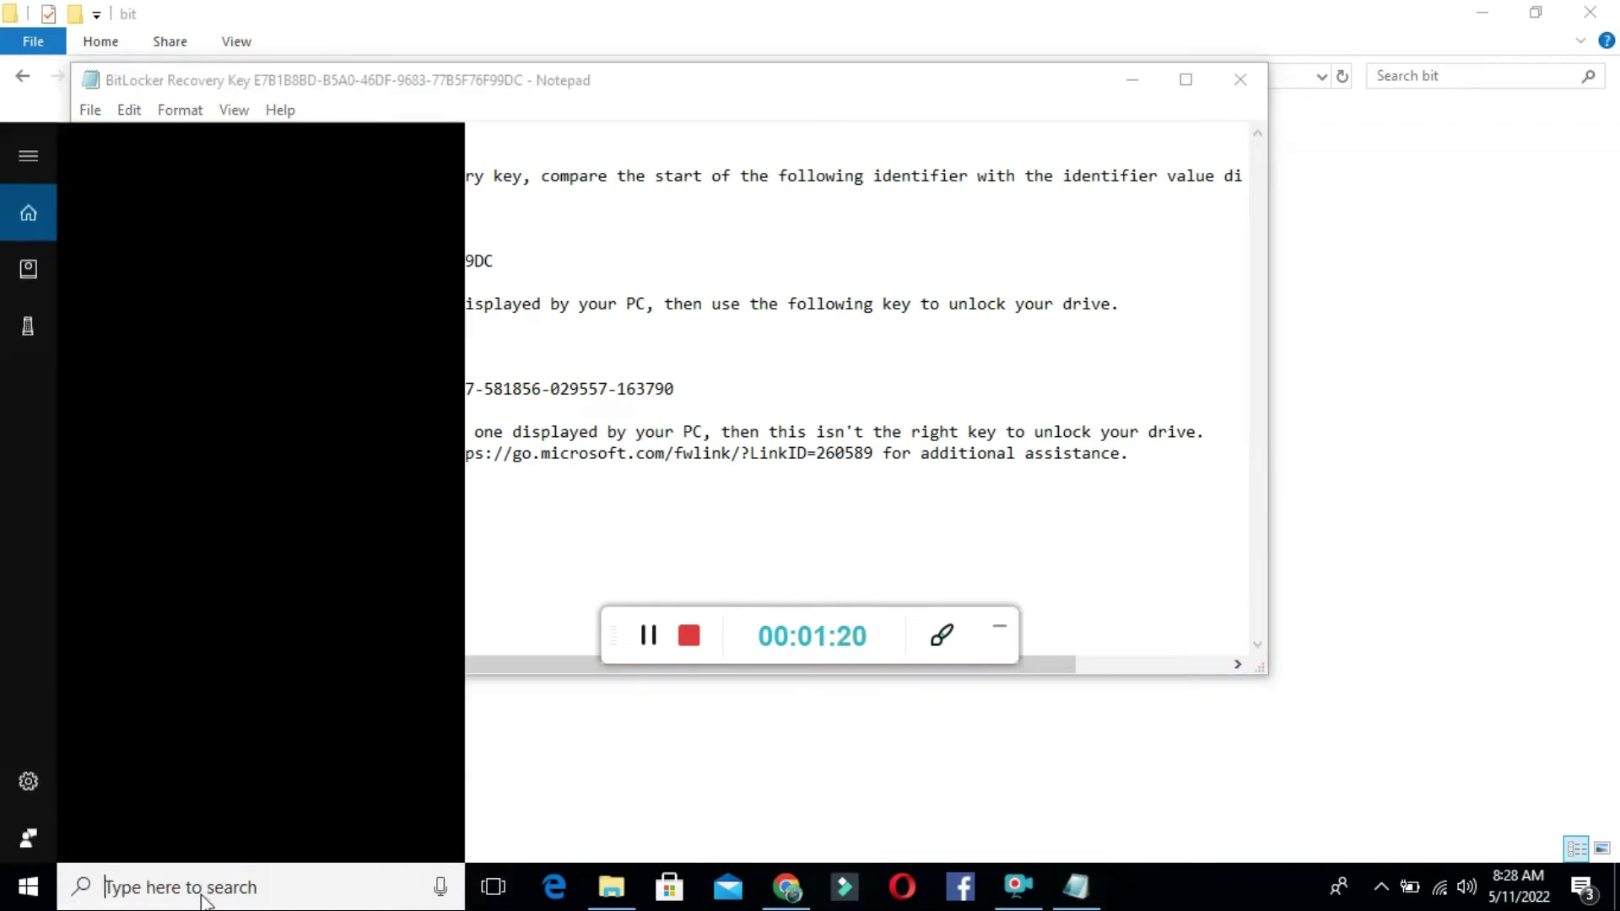
type("pc")
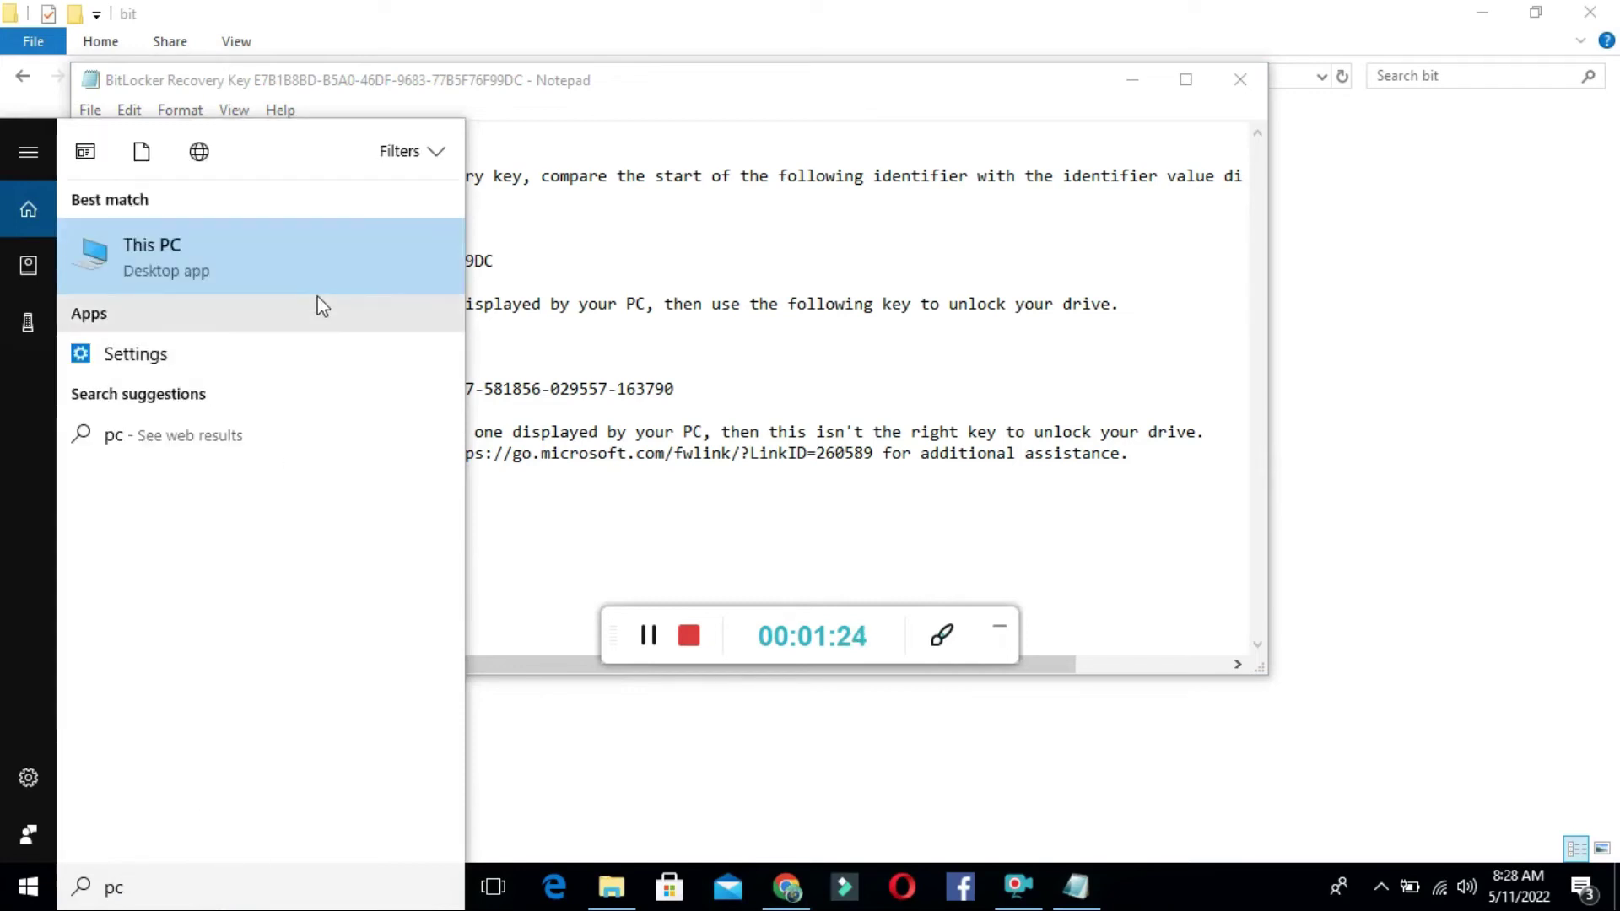
left_click(332, 281)
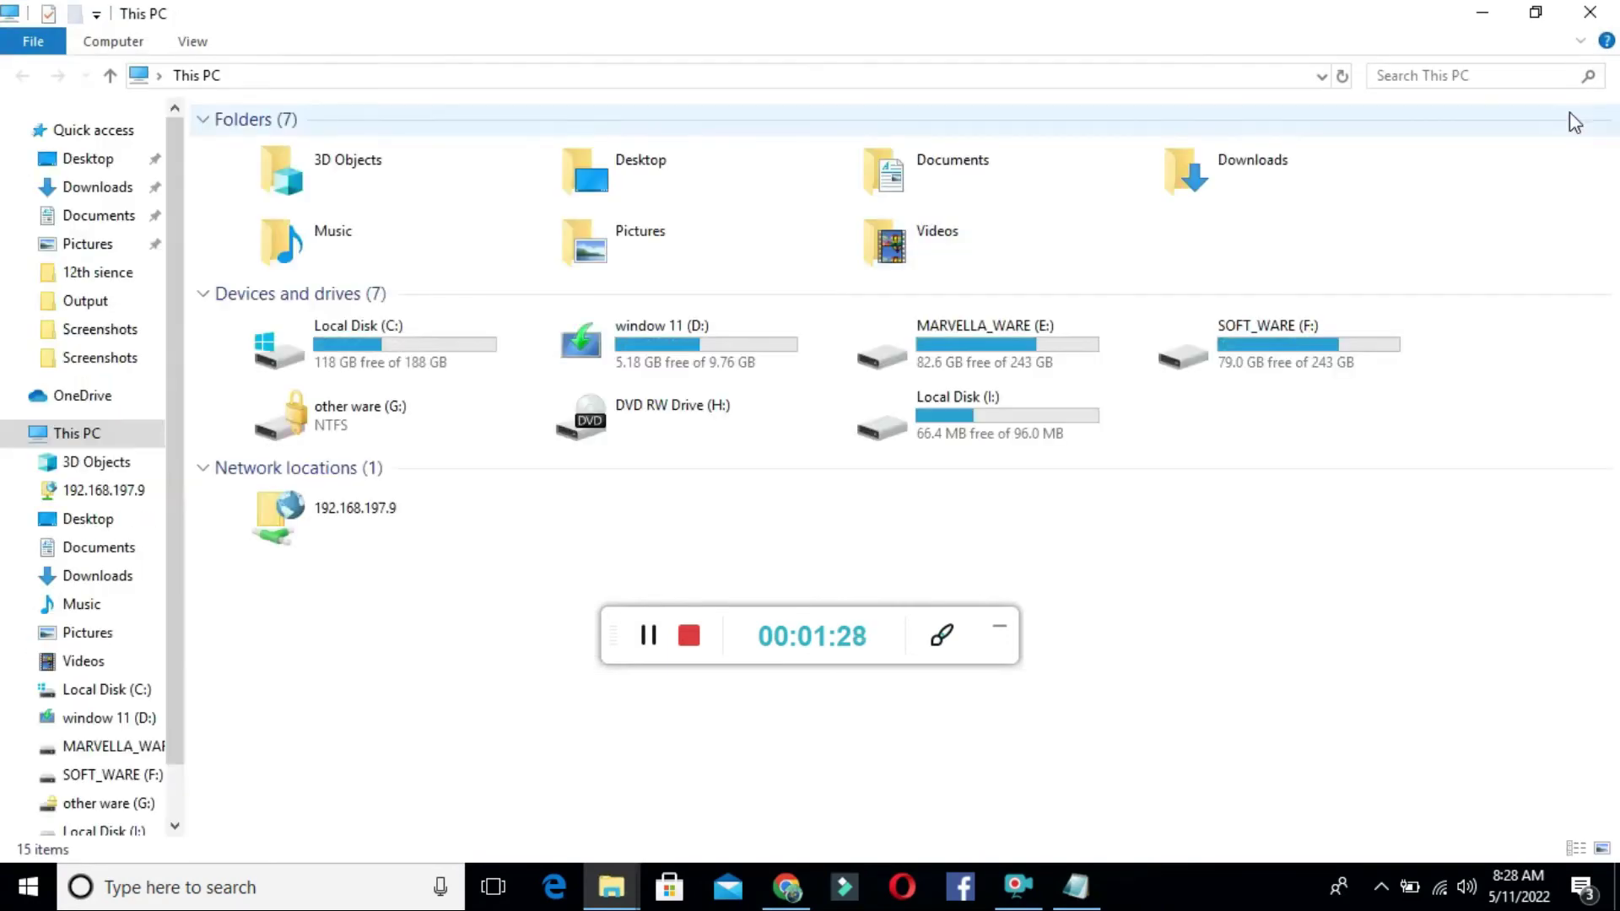
left_click(1536, 12)
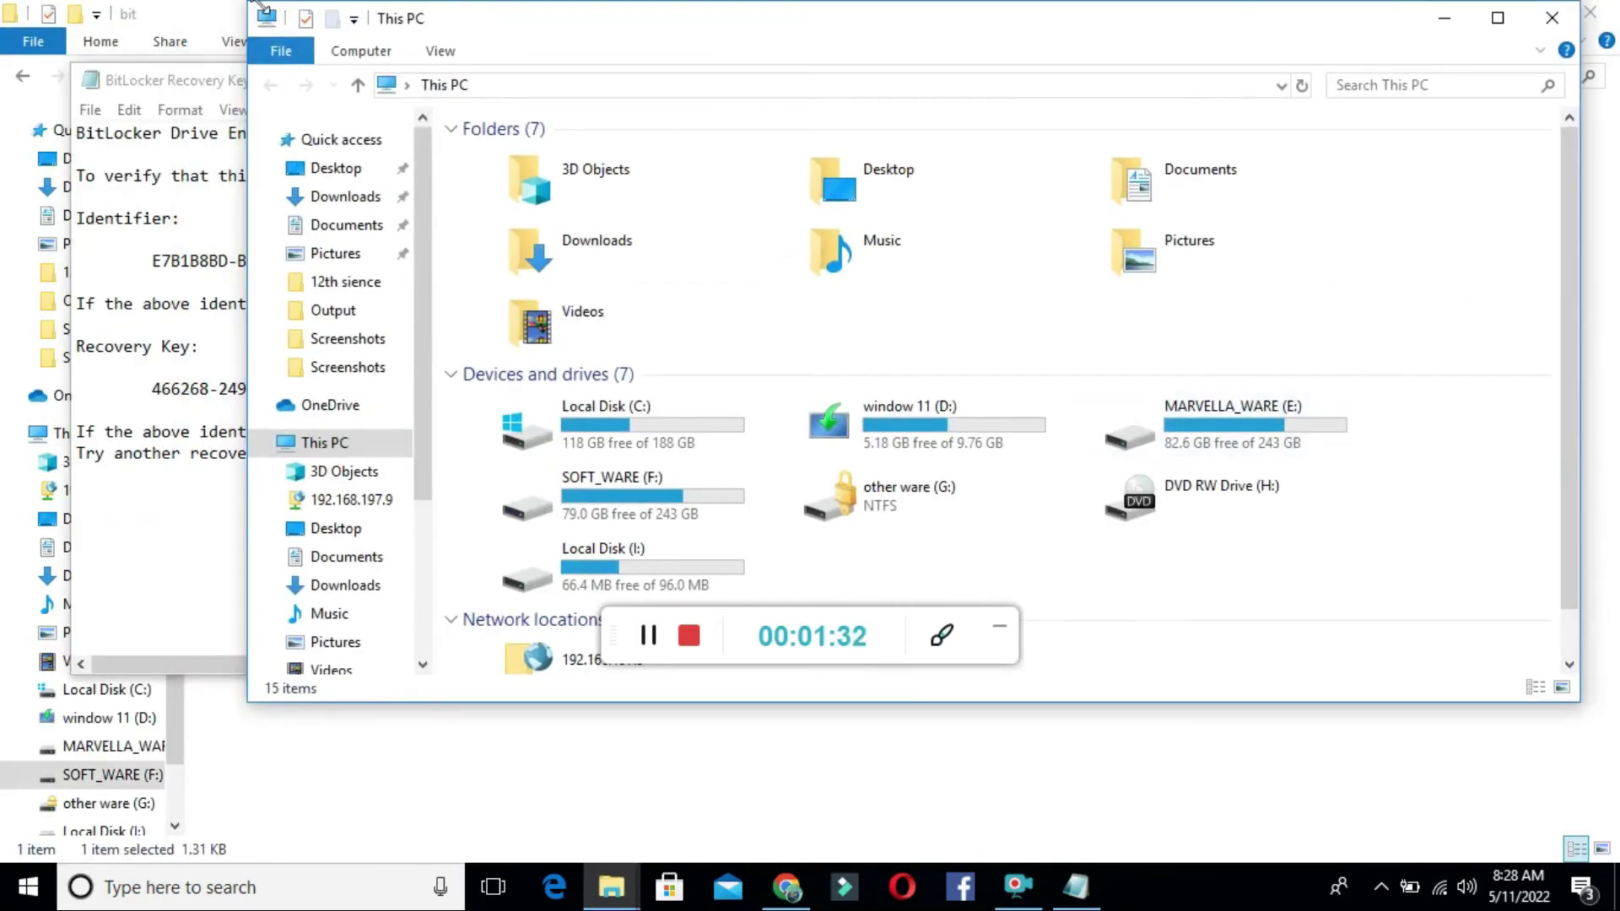
left_click_drag(262, 5, 792, 87)
left_click_drag(1576, 292, 1580, 427)
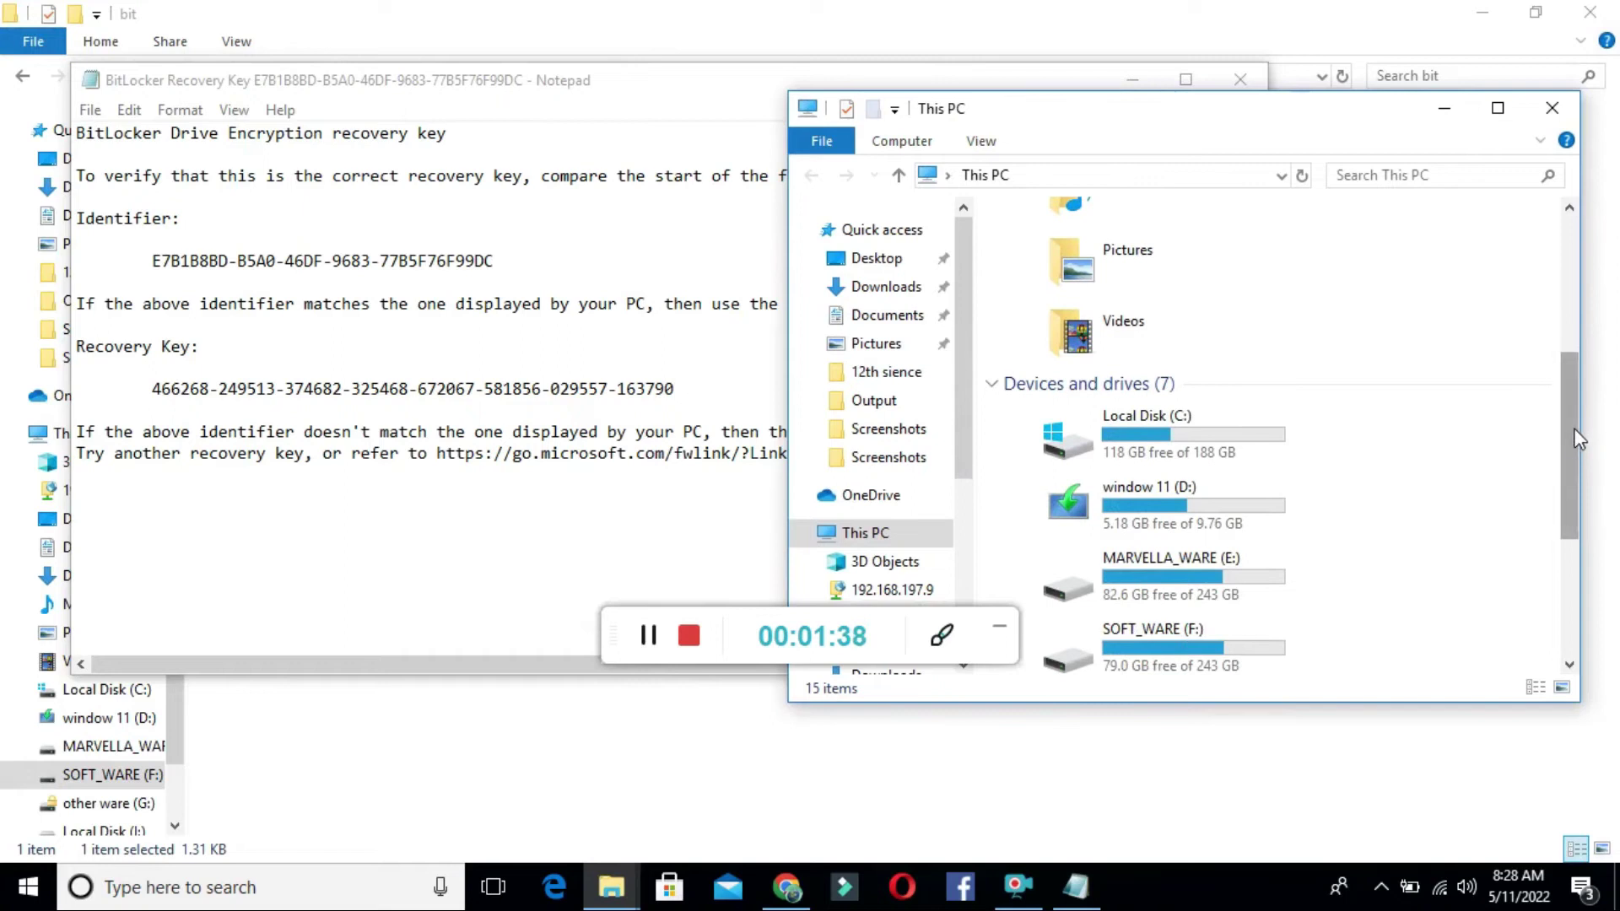
scroll(1224, 532, "down", 2)
double_click(1179, 553)
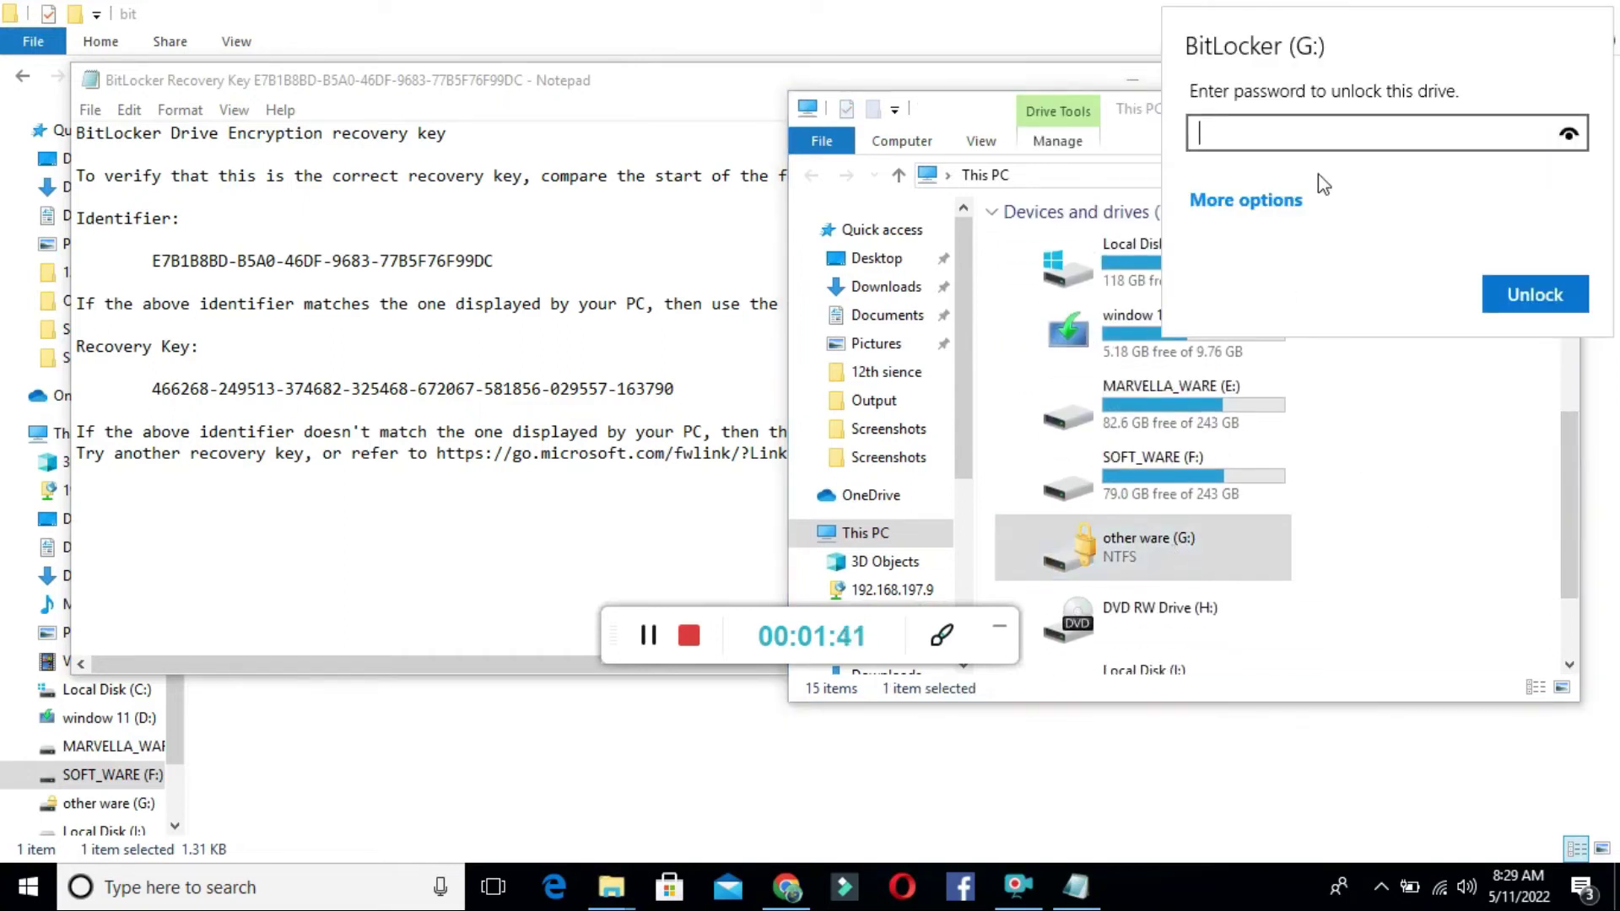
left_click(1272, 204)
left_click(1247, 261)
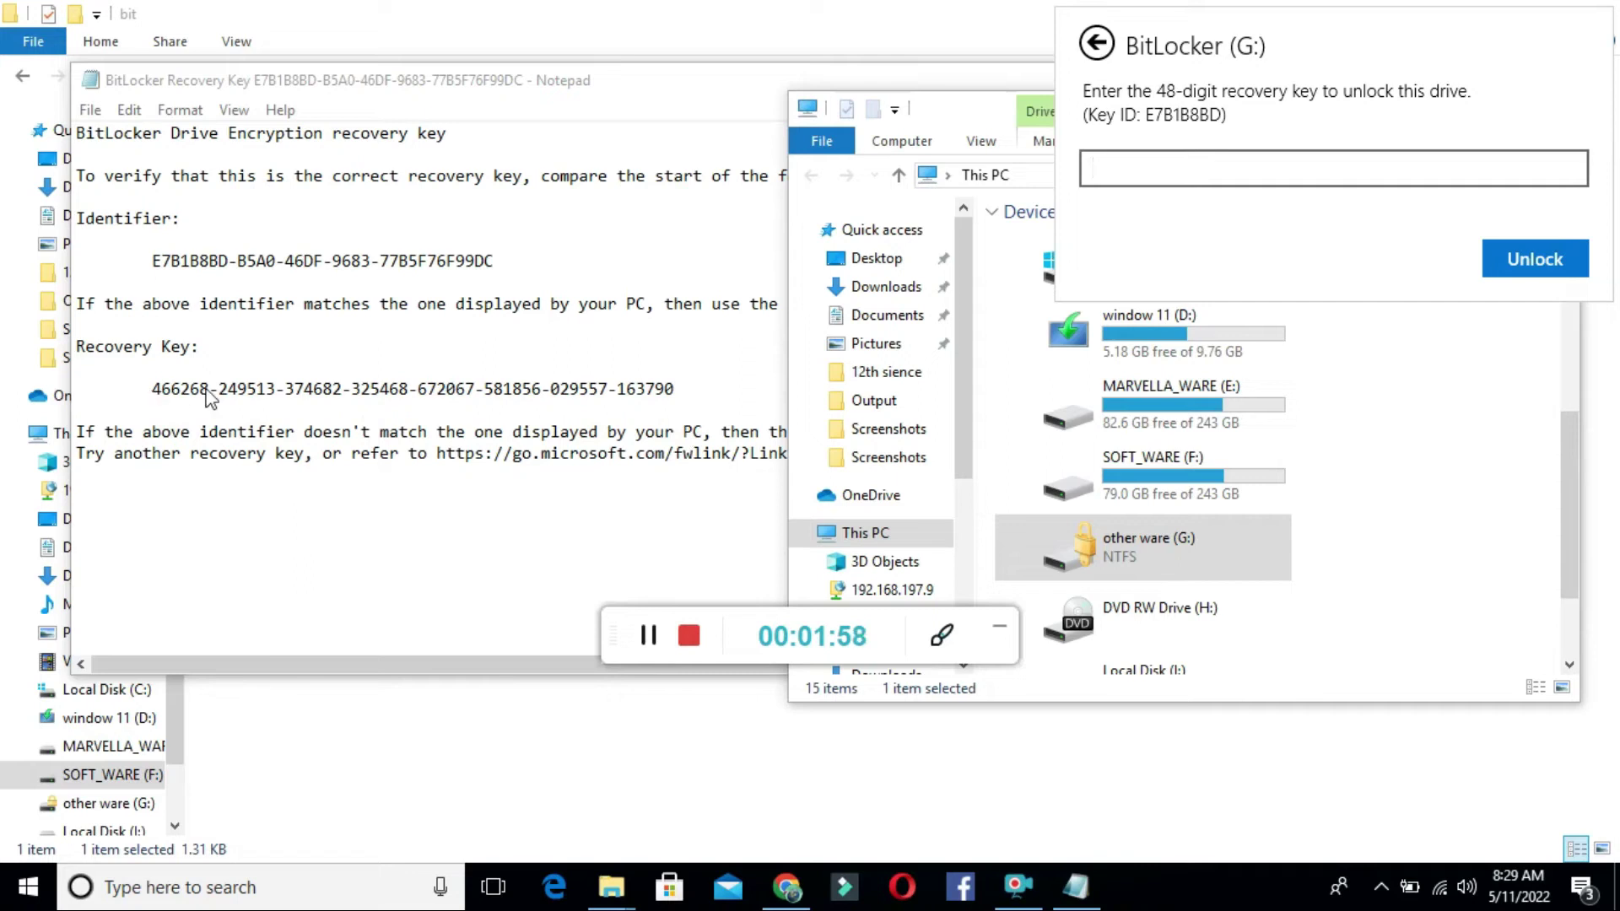
left_click(311, 385)
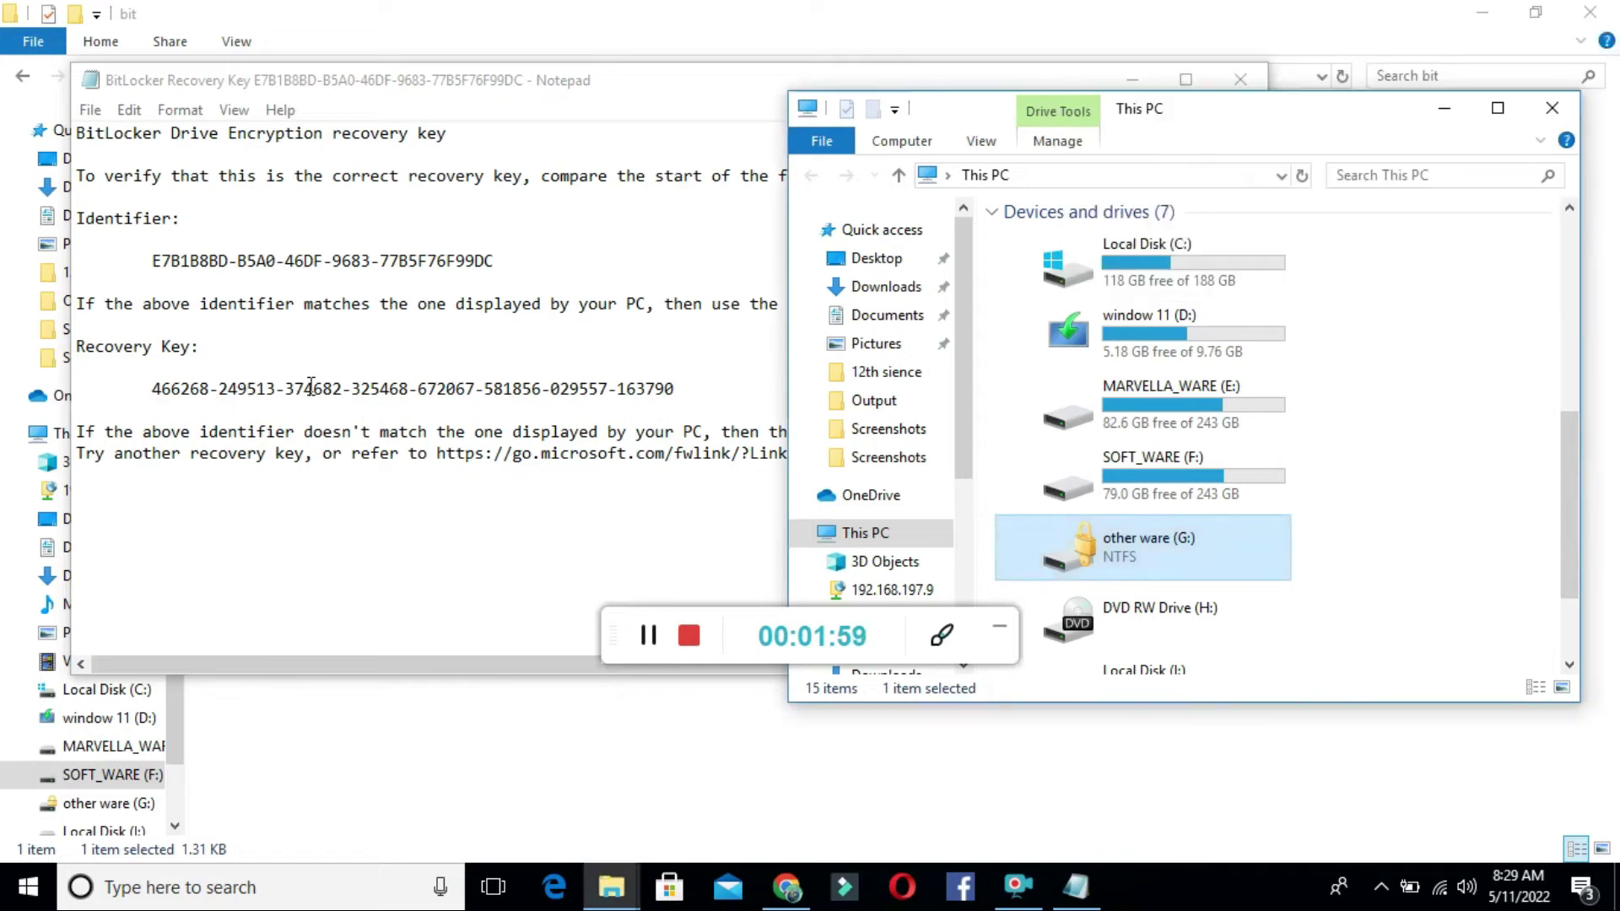
Step: Copy the complete recovery key from the BitLocker recovery key text file
left_click(699, 387)
left_click_drag(699, 388, 437, 382)
left_click(124, 394)
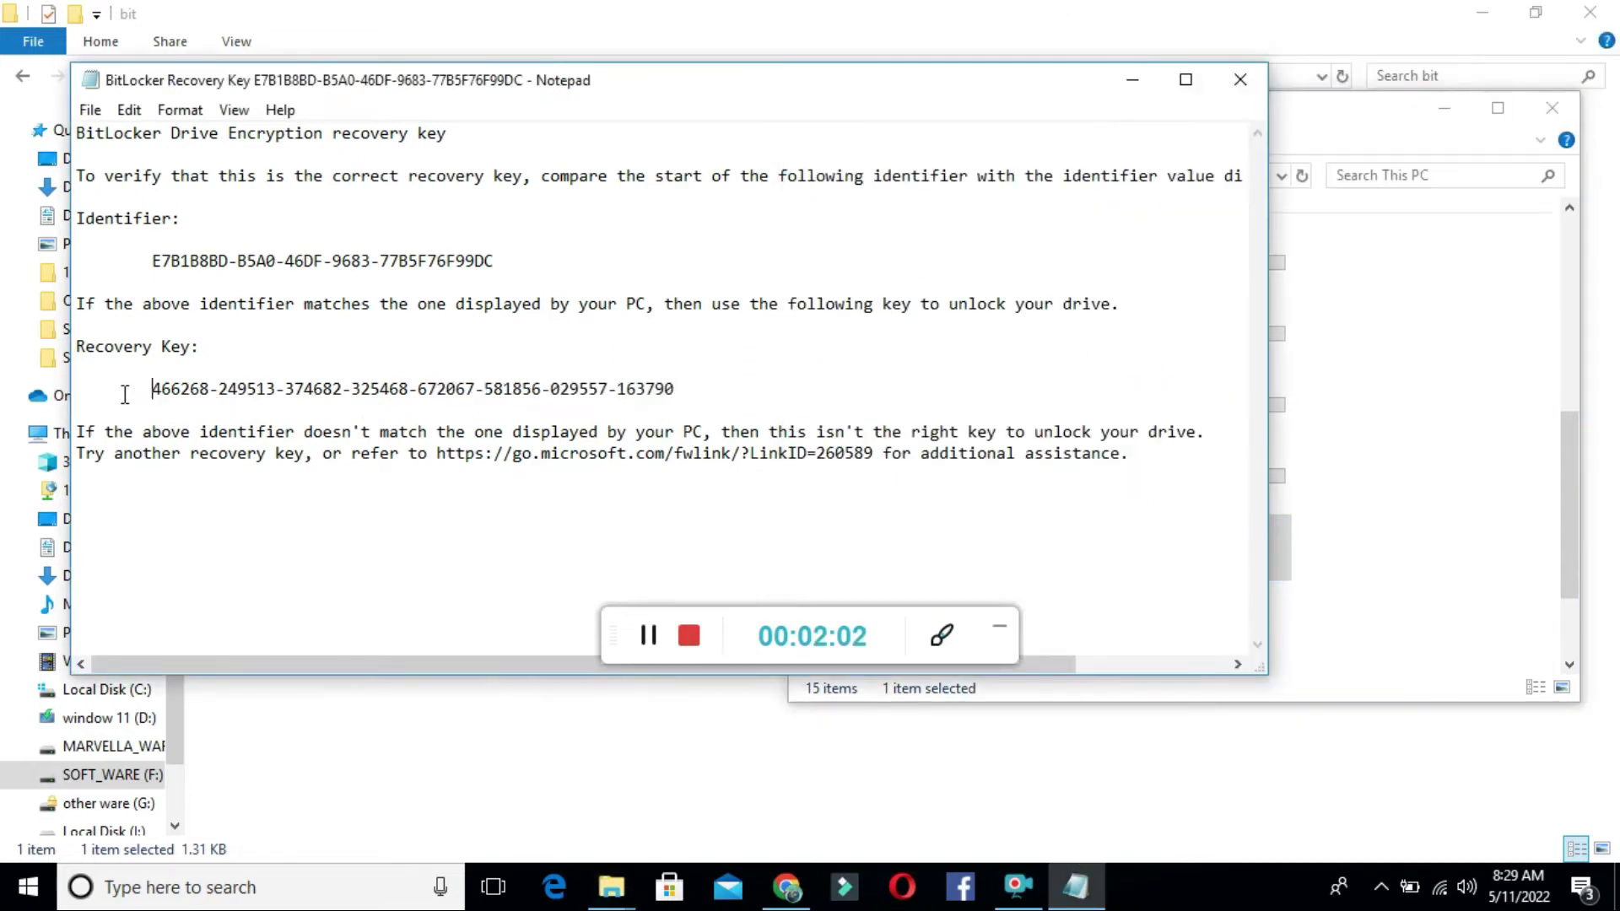
left_click_drag(158, 389, 711, 389)
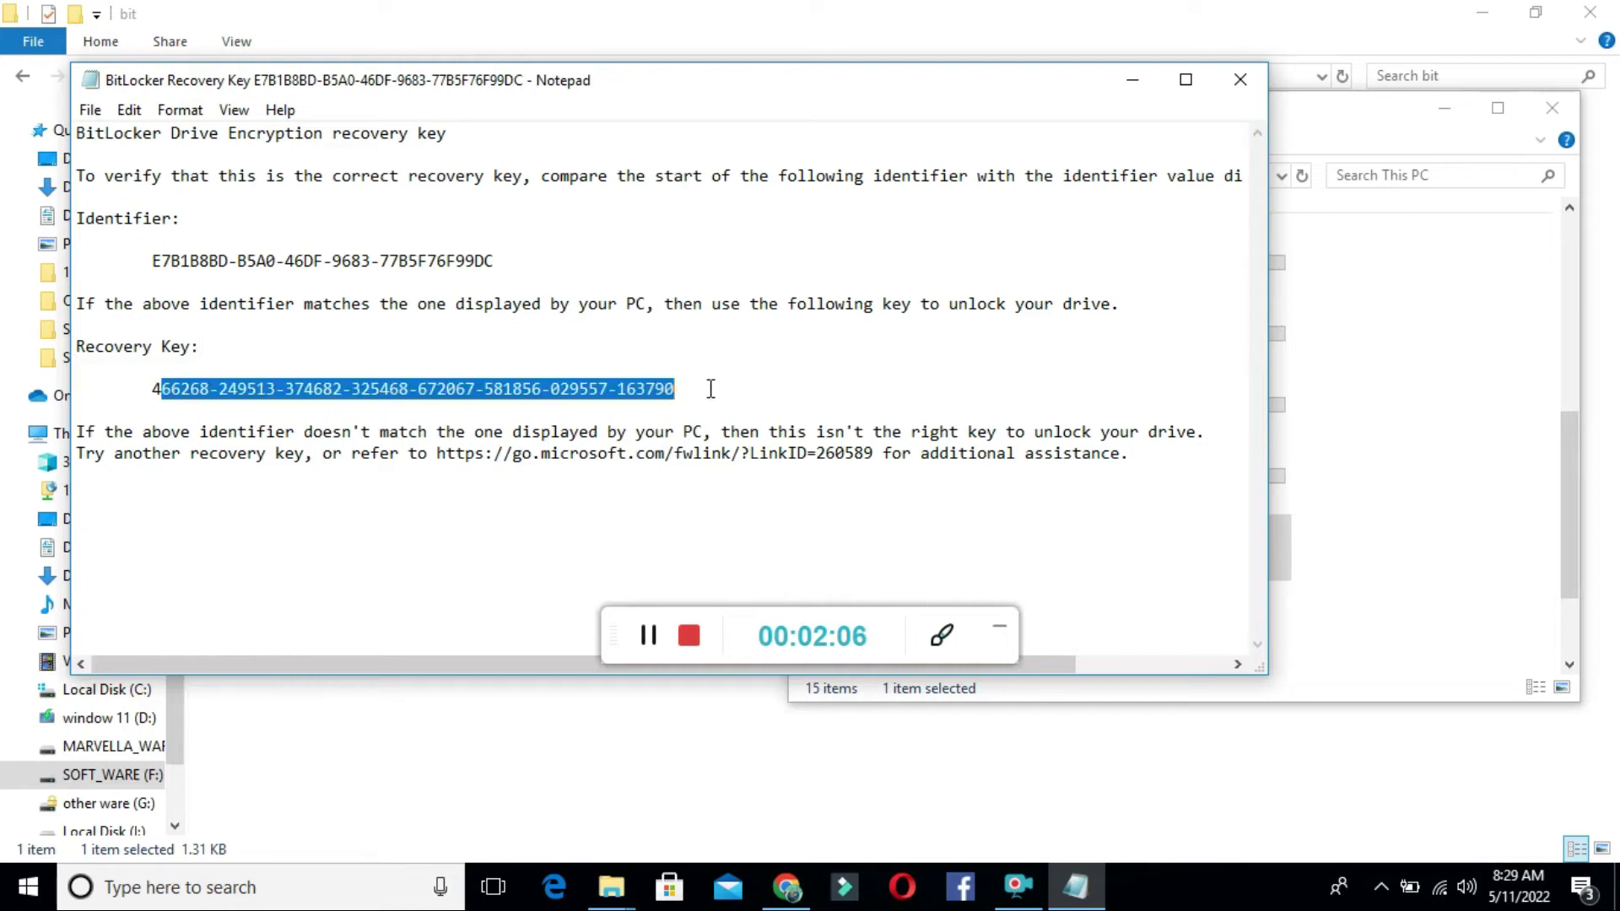
left_click(711, 389)
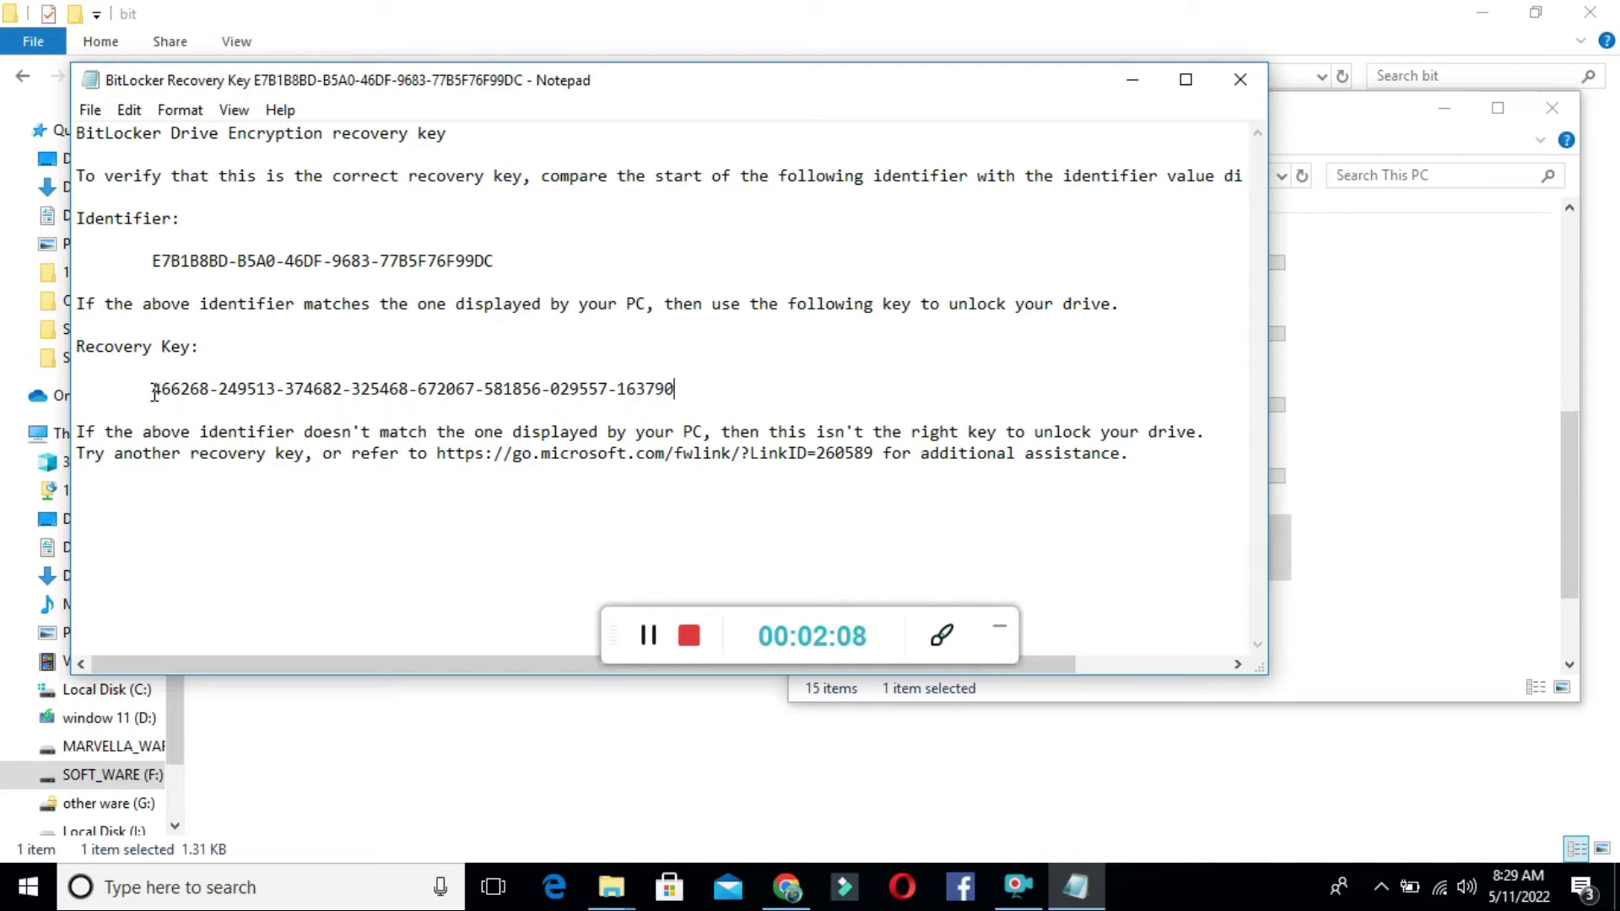
left_click_drag(154, 394, 699, 392)
key("ctrl+c")
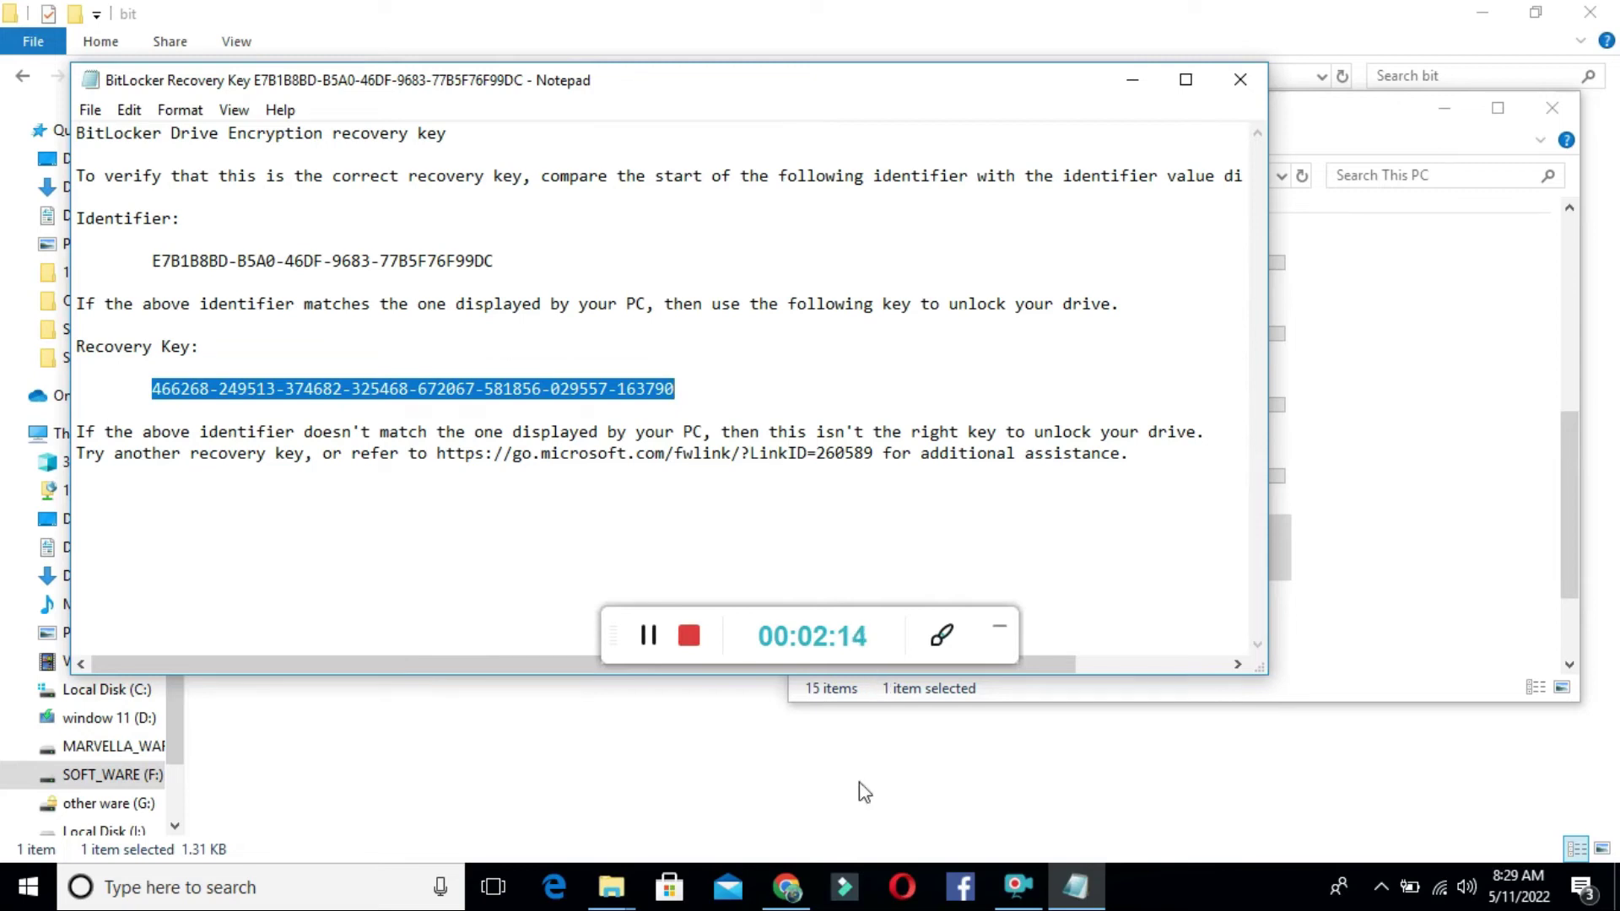
Step: Unlock the other ware (G:) drive from This PC by pasting the copied recovery key into its recovery key prompt
mouse_move(647, 892)
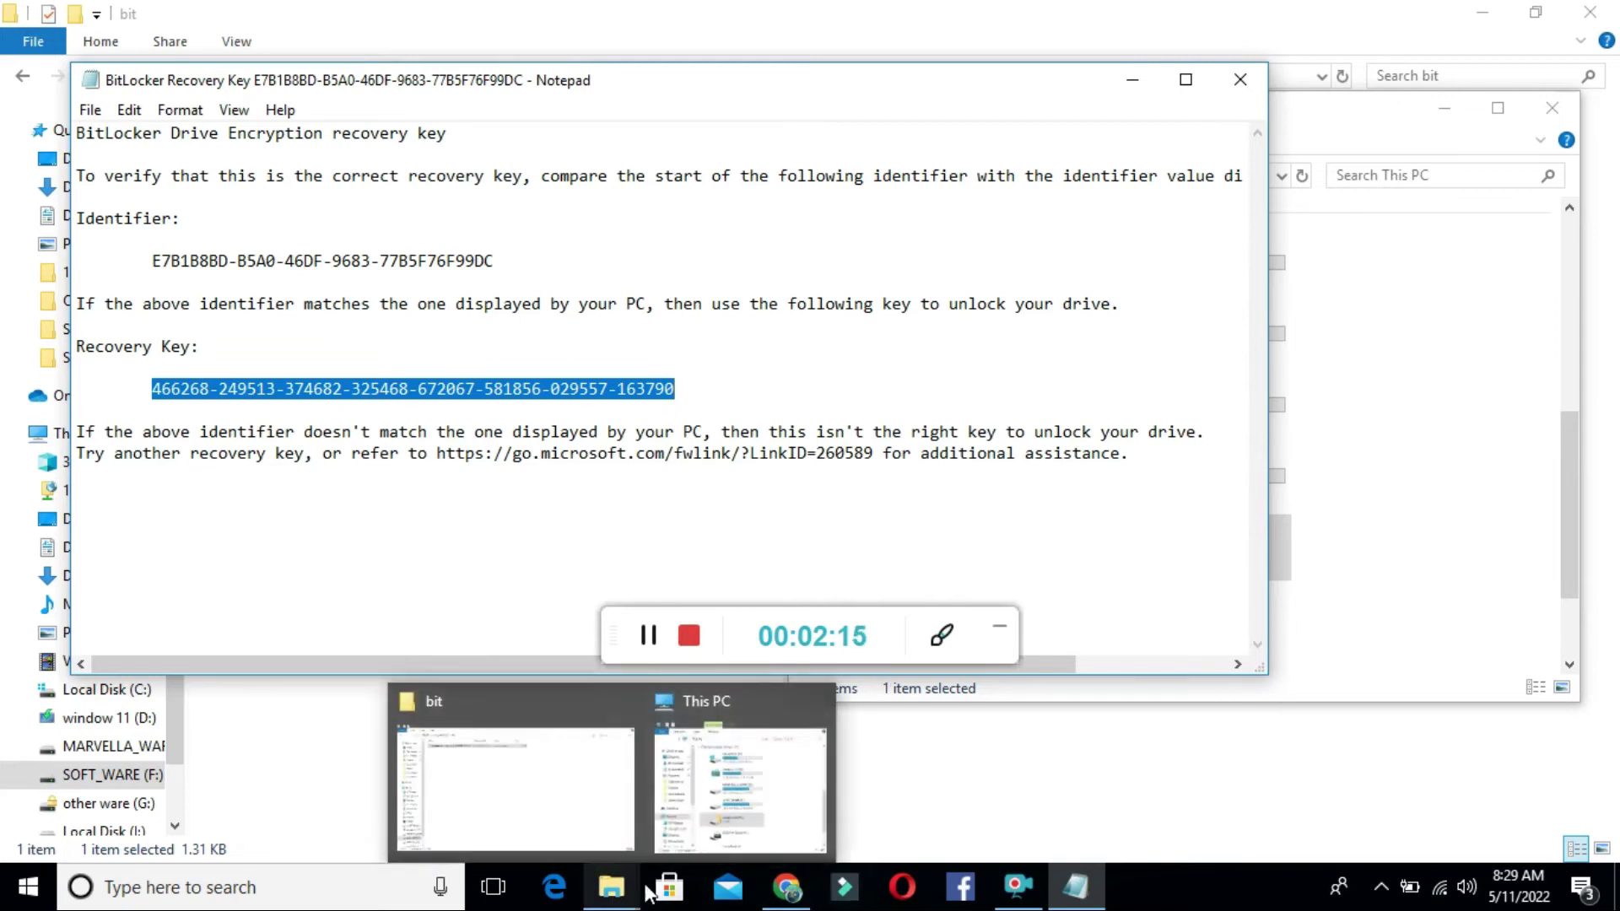
left_click(692, 843)
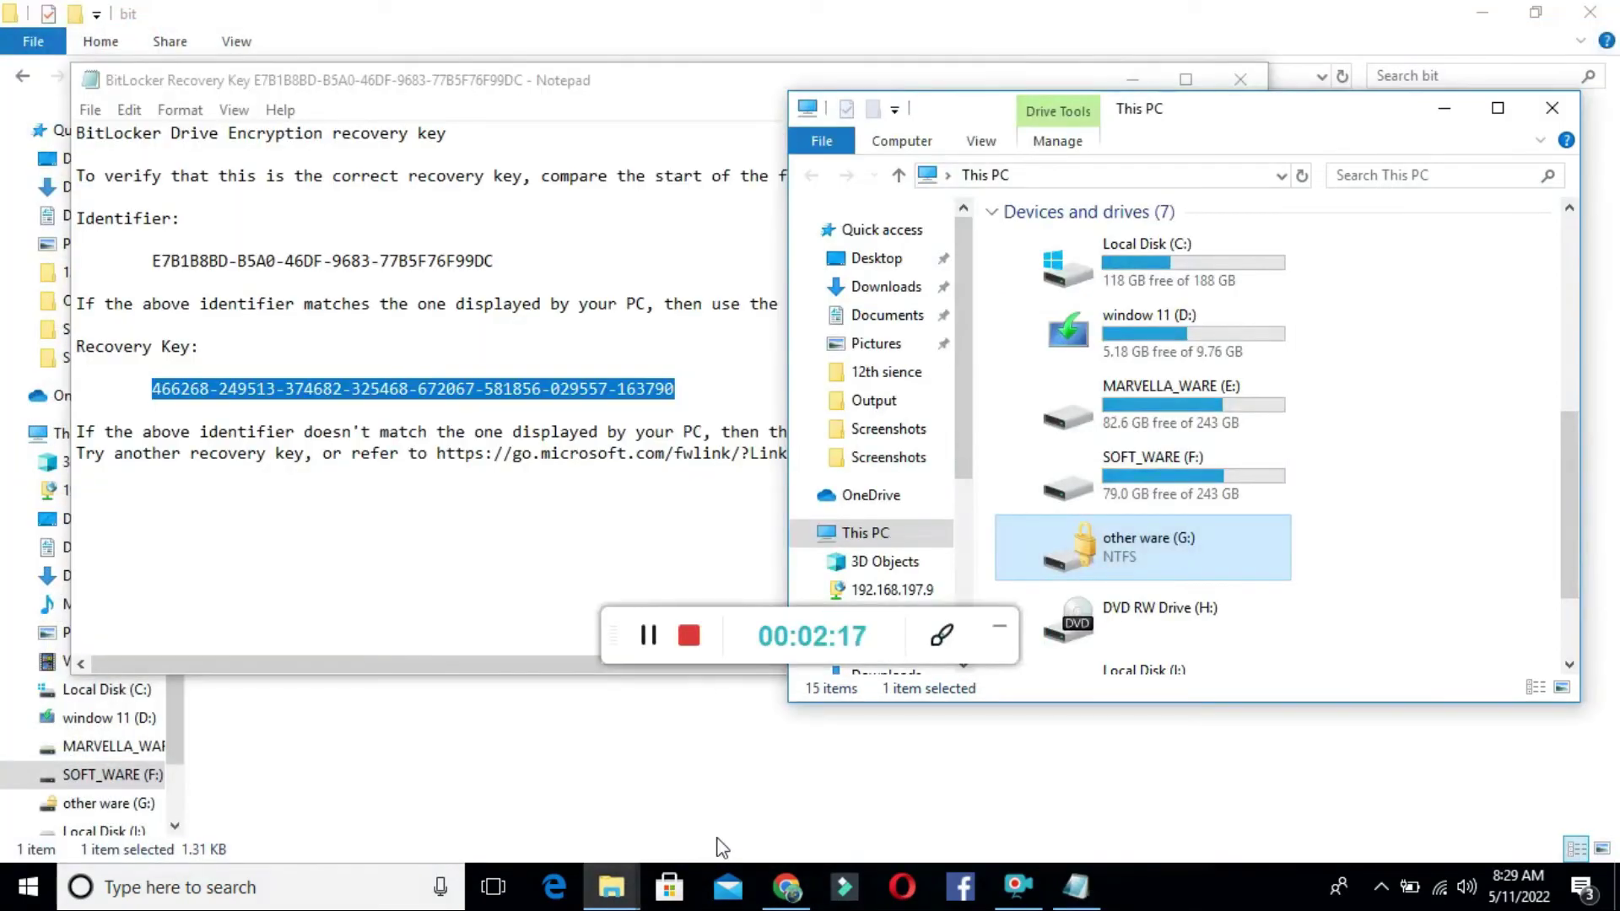
double_click(1201, 530)
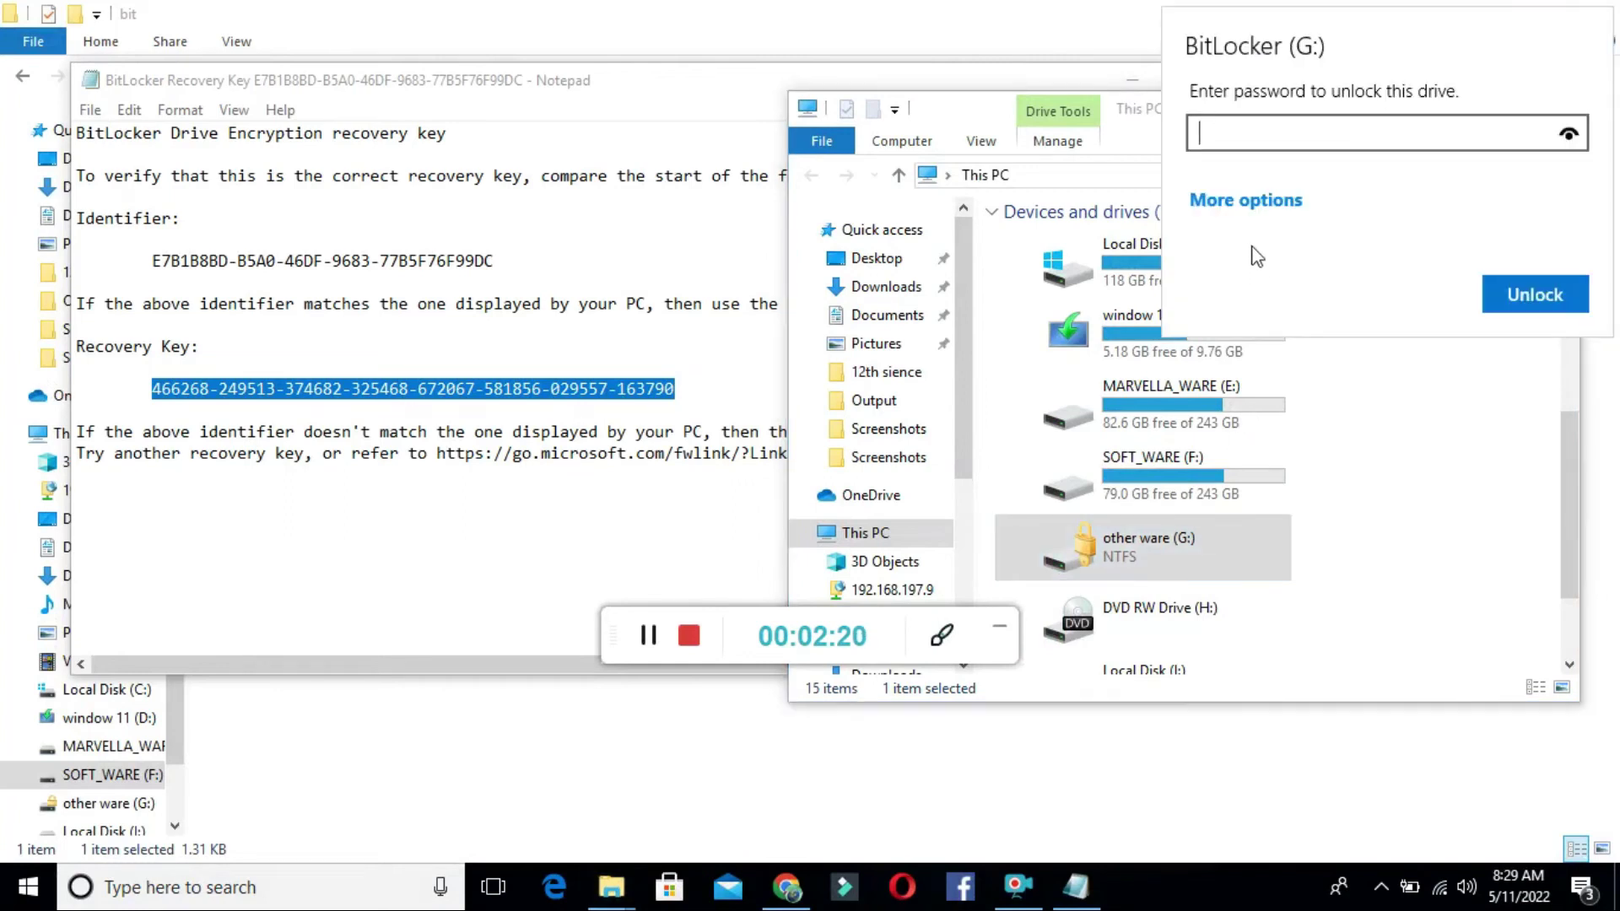
left_click(1247, 200)
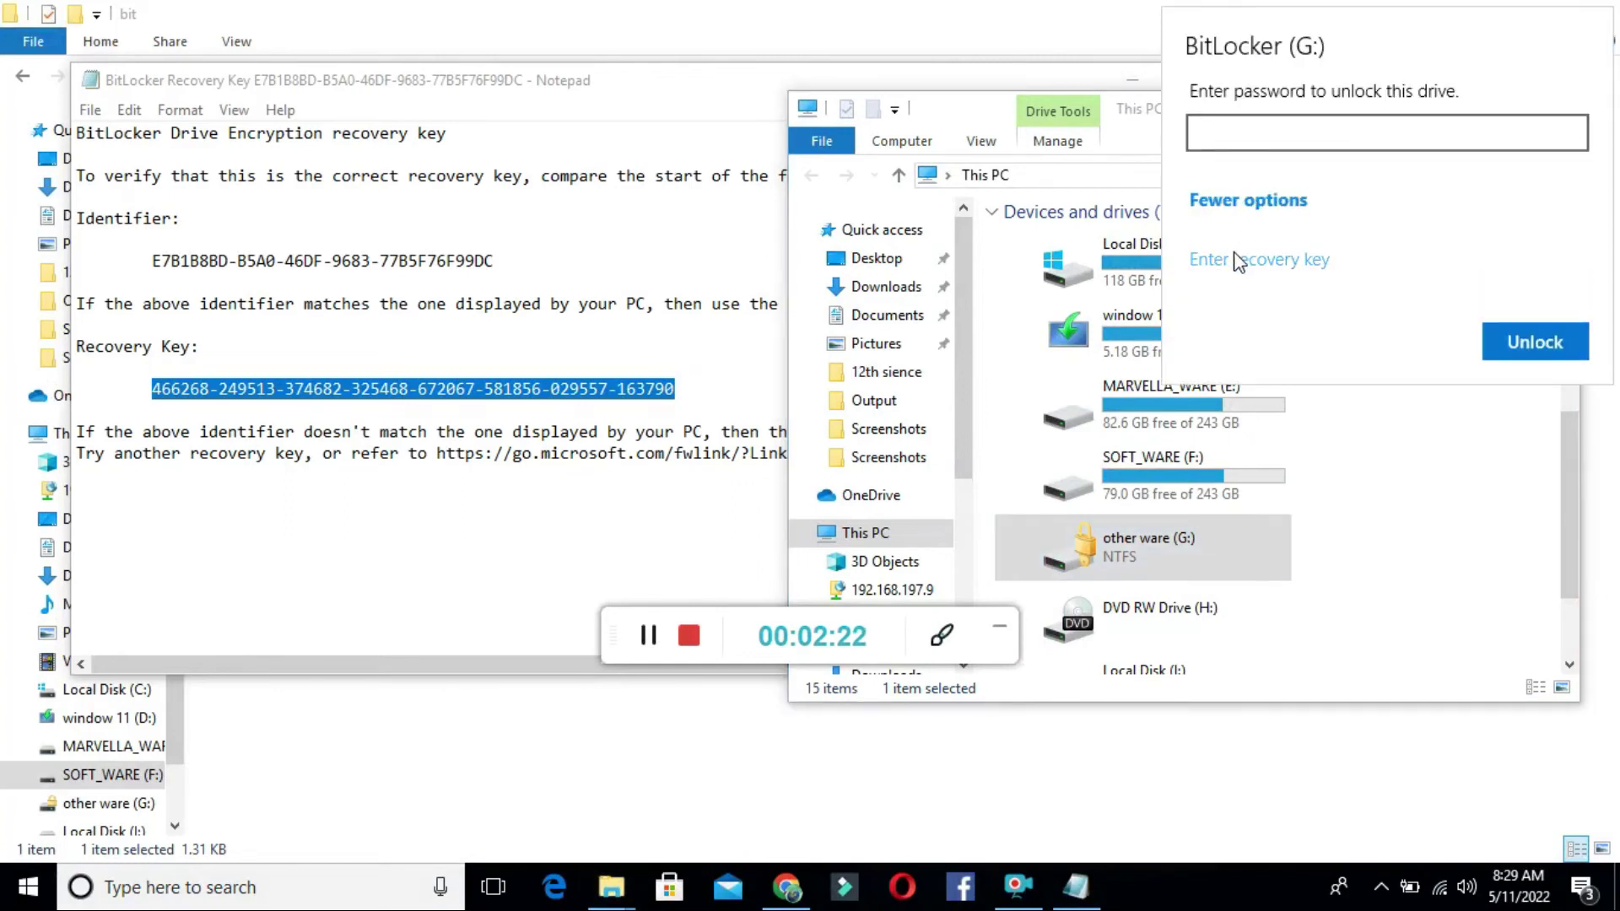
left_click(1240, 258)
key("ctrl+v")
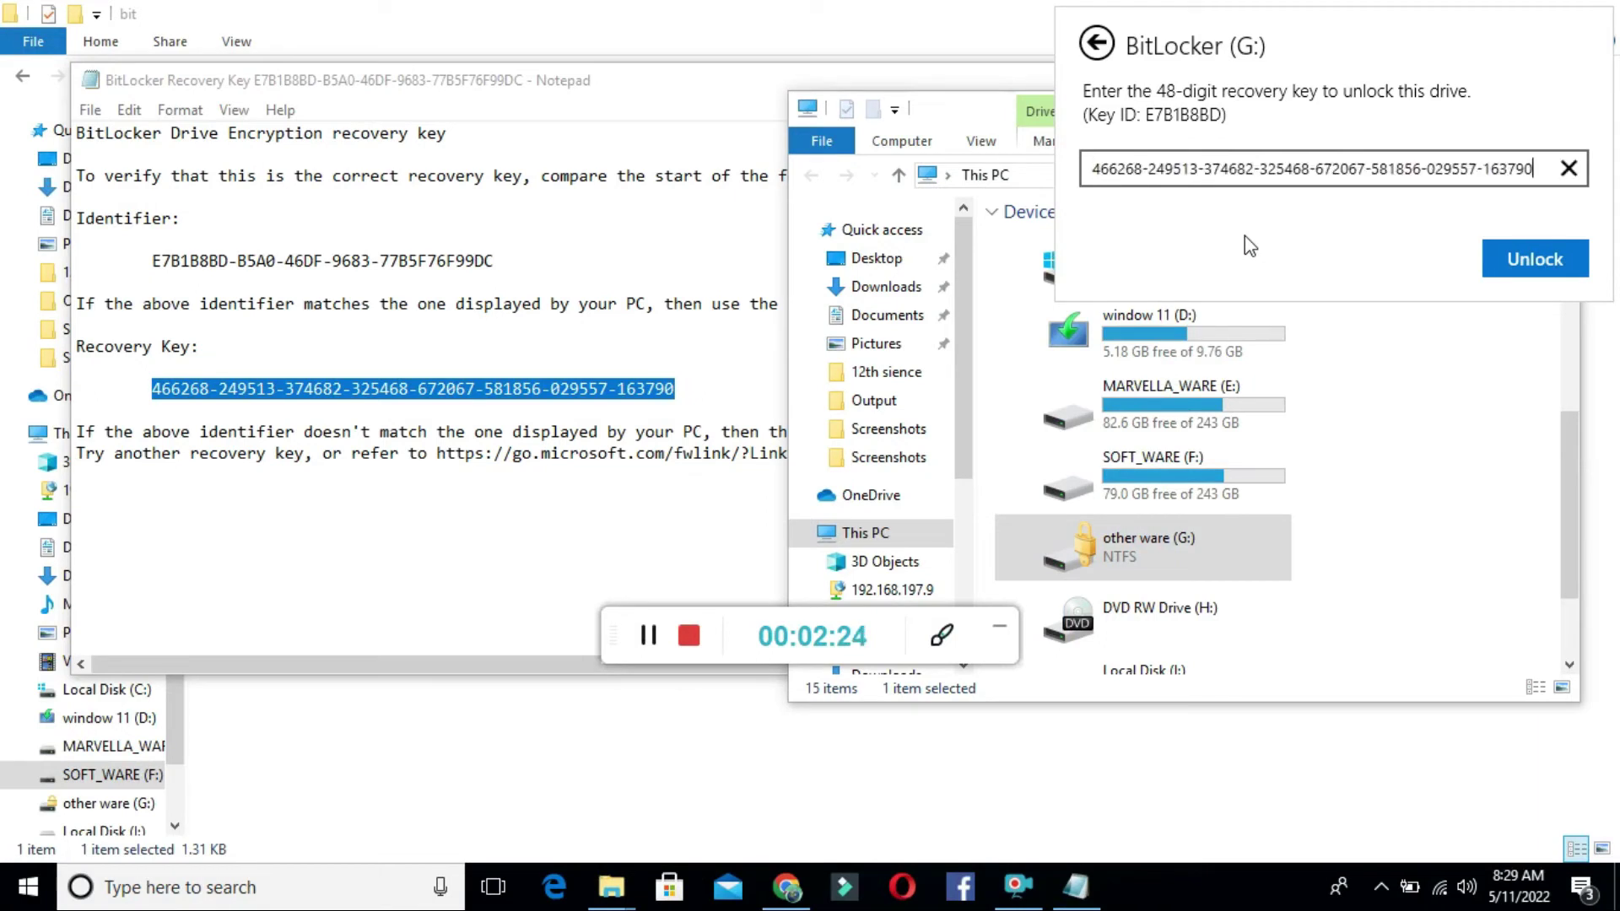
left_click(1514, 258)
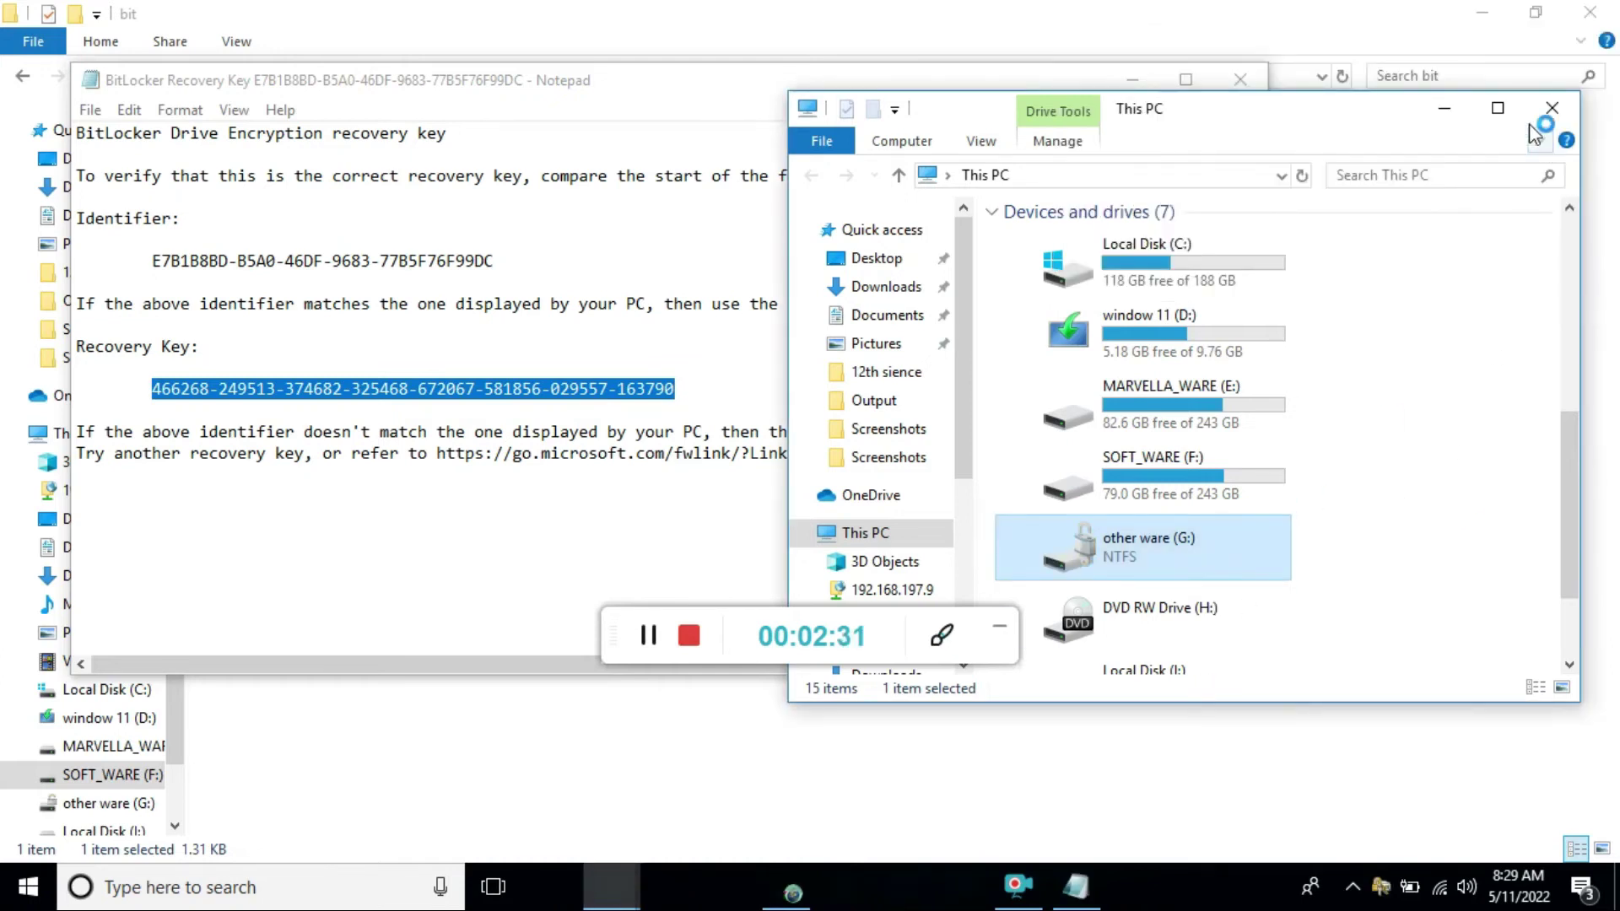
Step: Maximize the This PC window, check the contents of the unlocked other ware (G:) drive, and return to This PC
left_click(1498, 108)
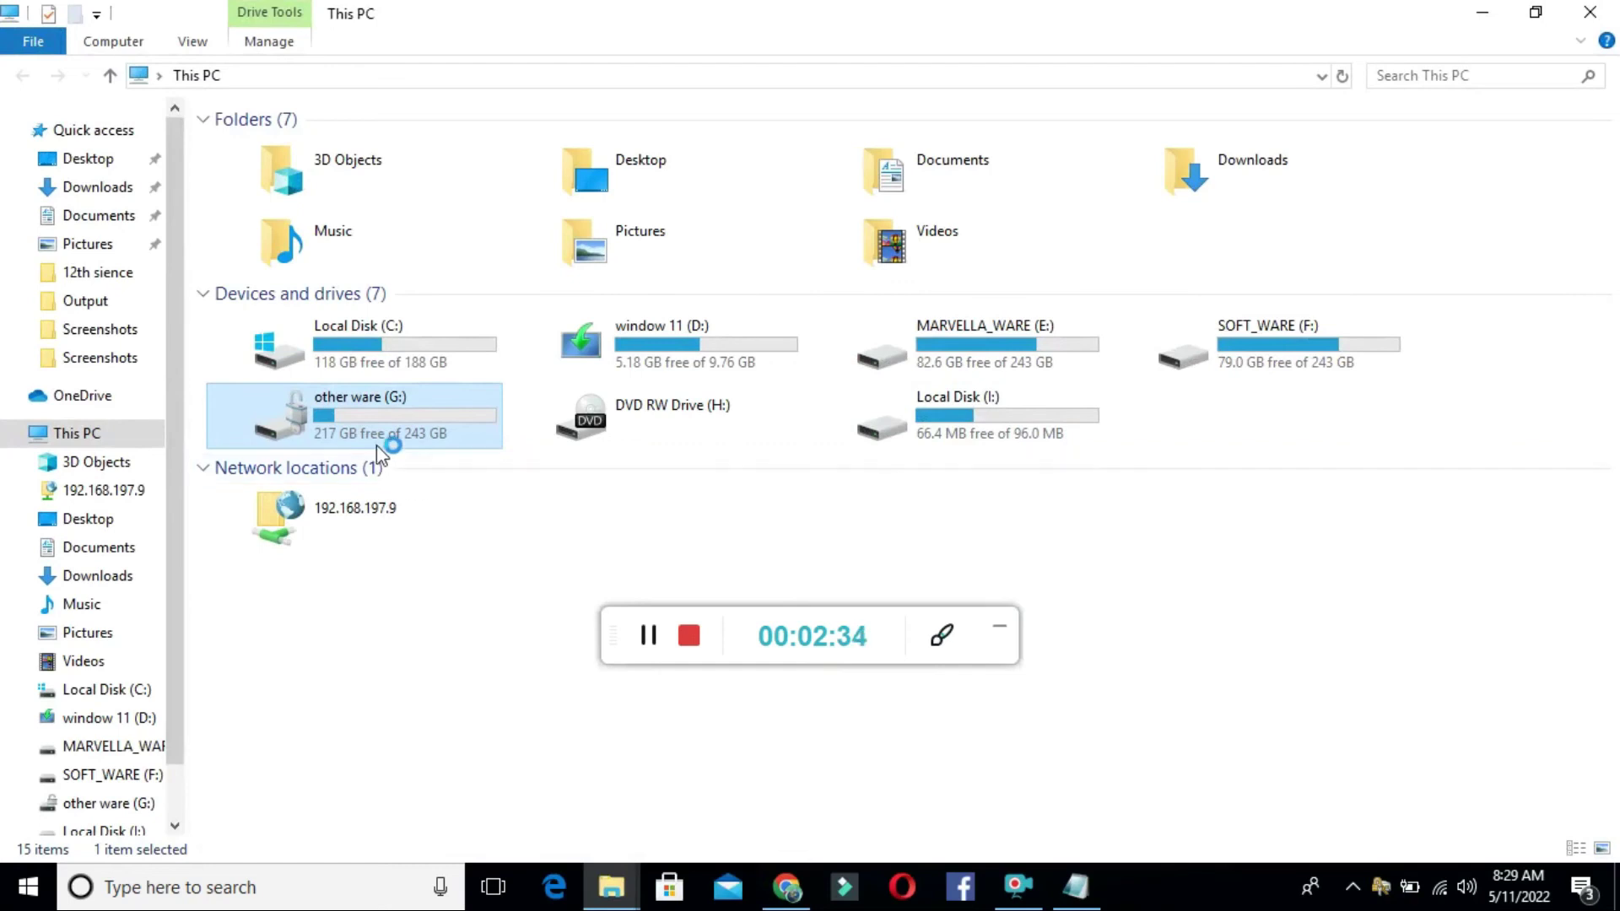
double_click(412, 416)
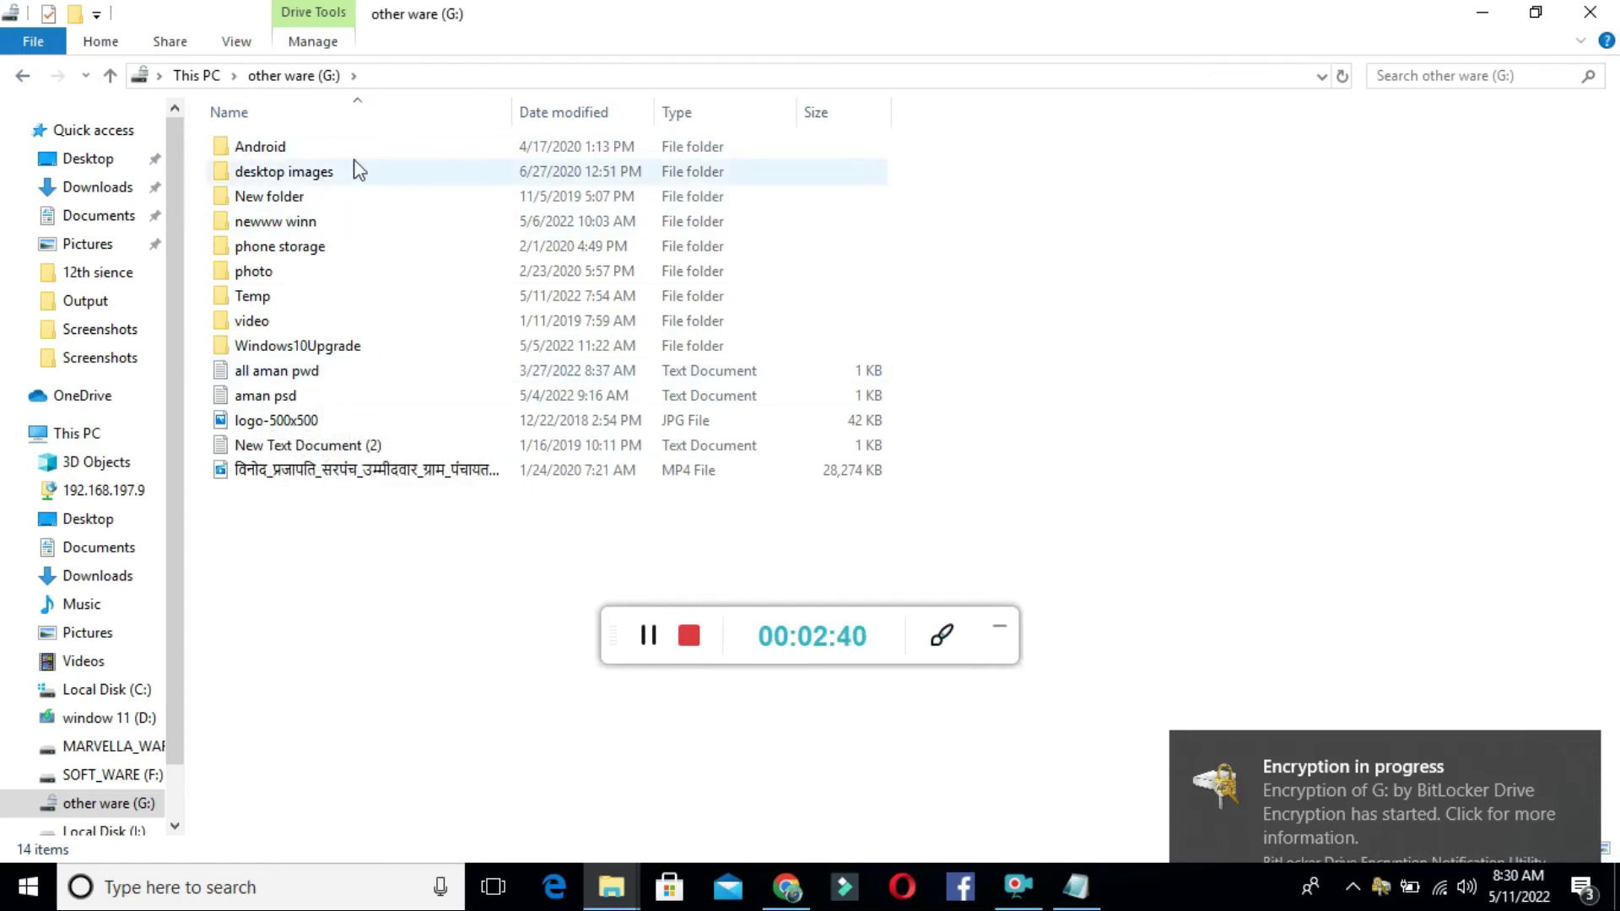
left_click(22, 81)
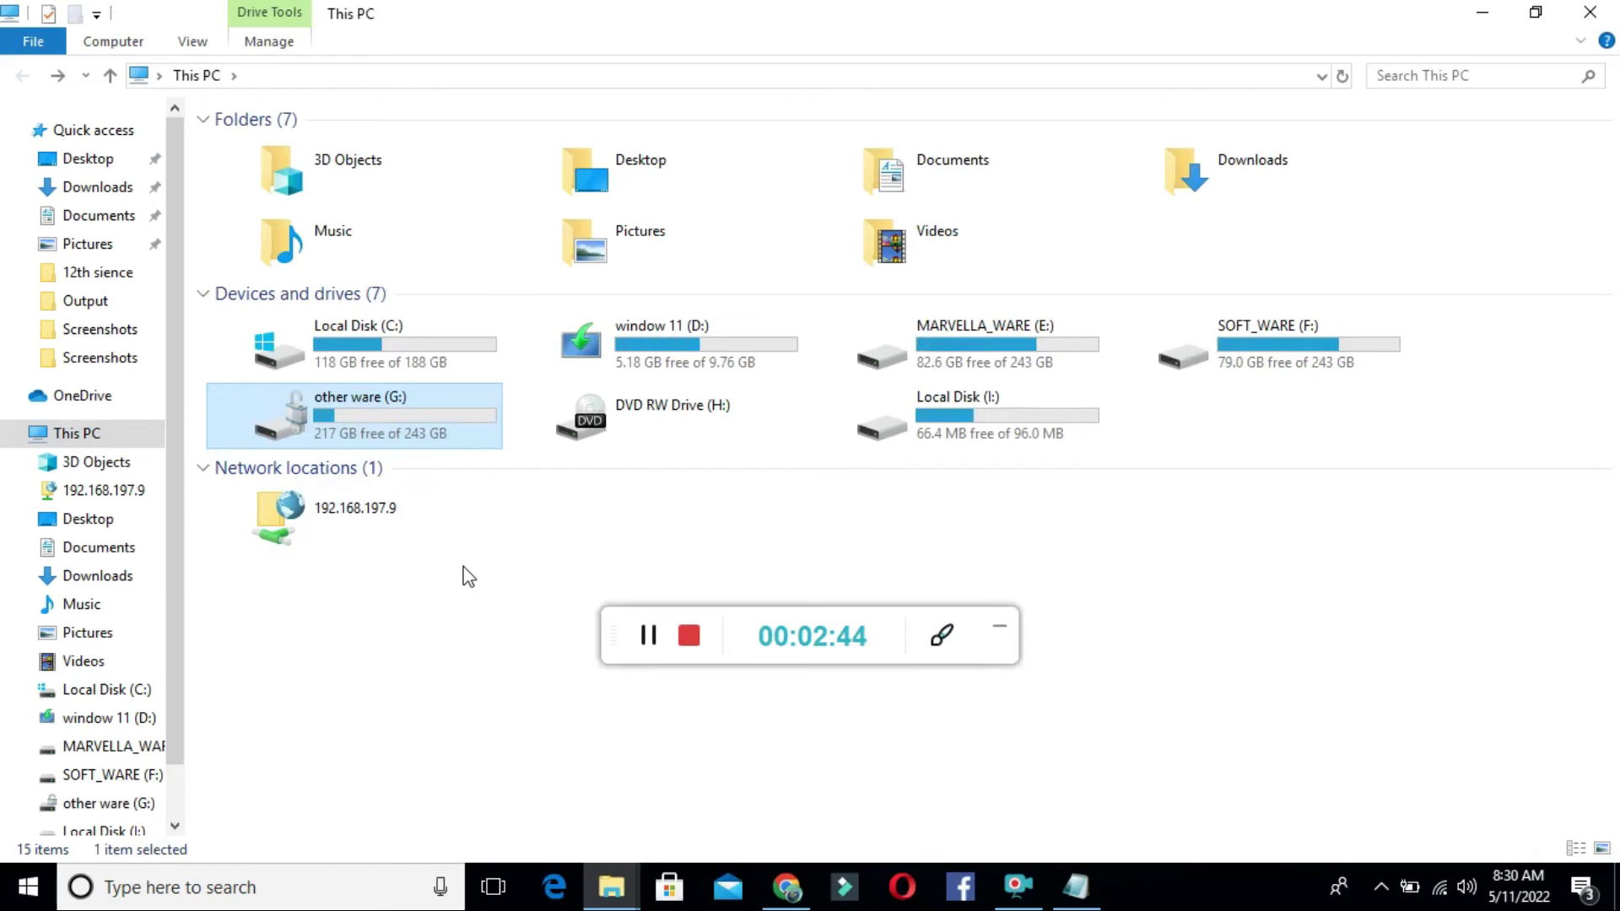
left_click(648, 648)
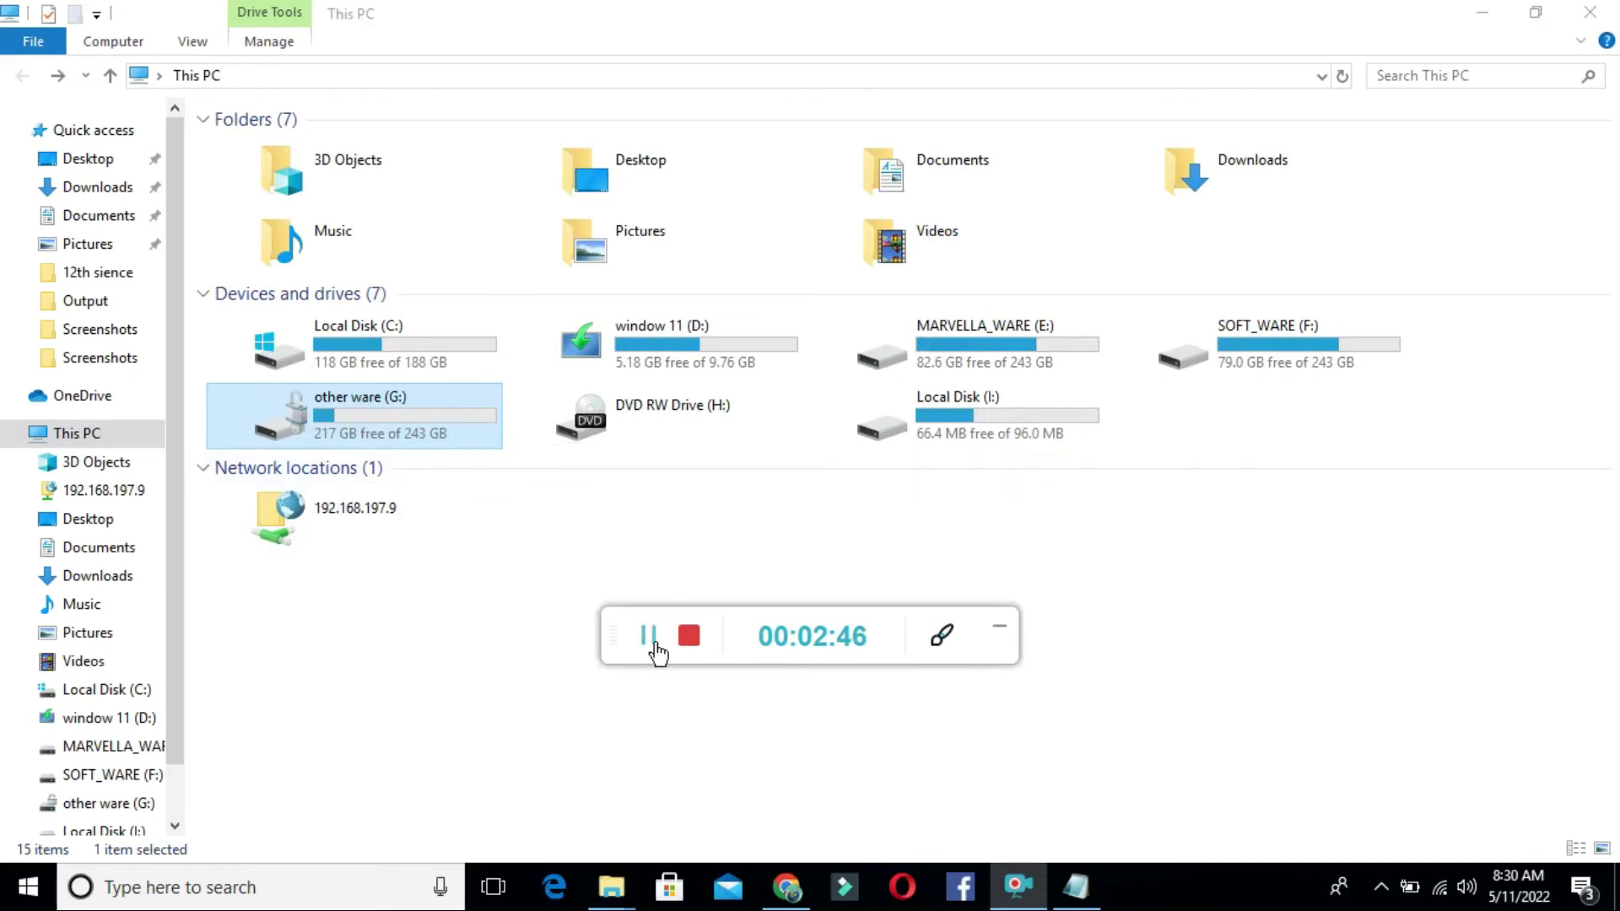
Step: View the BitLocker password change form for the other ware (G:) drive and cancel it
right_click(414, 431)
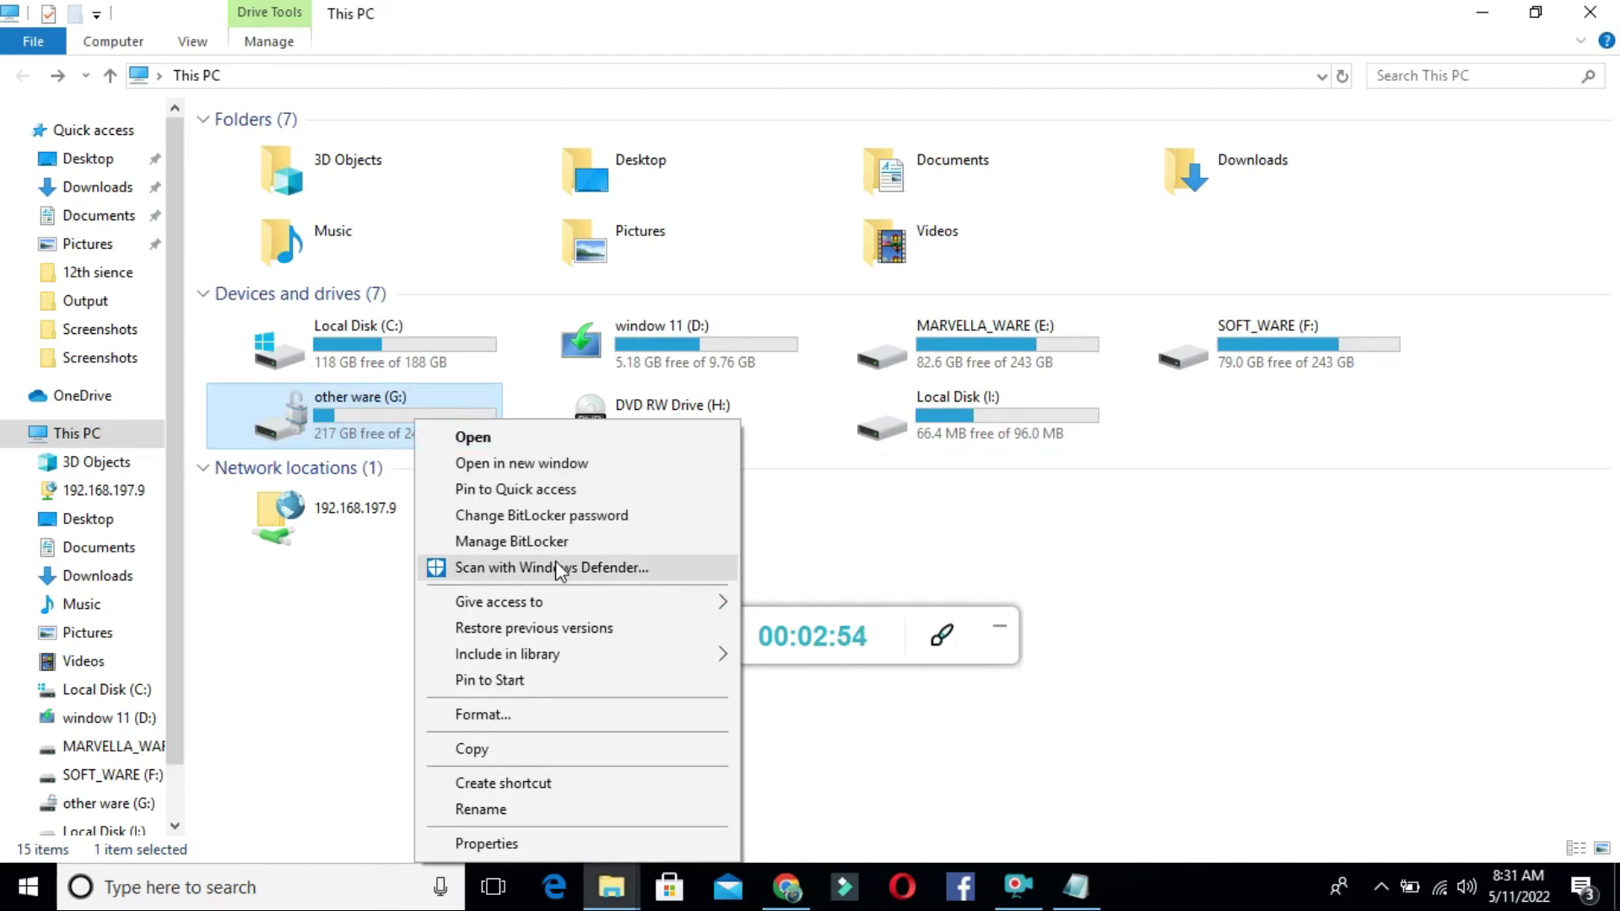
left_click(616, 517)
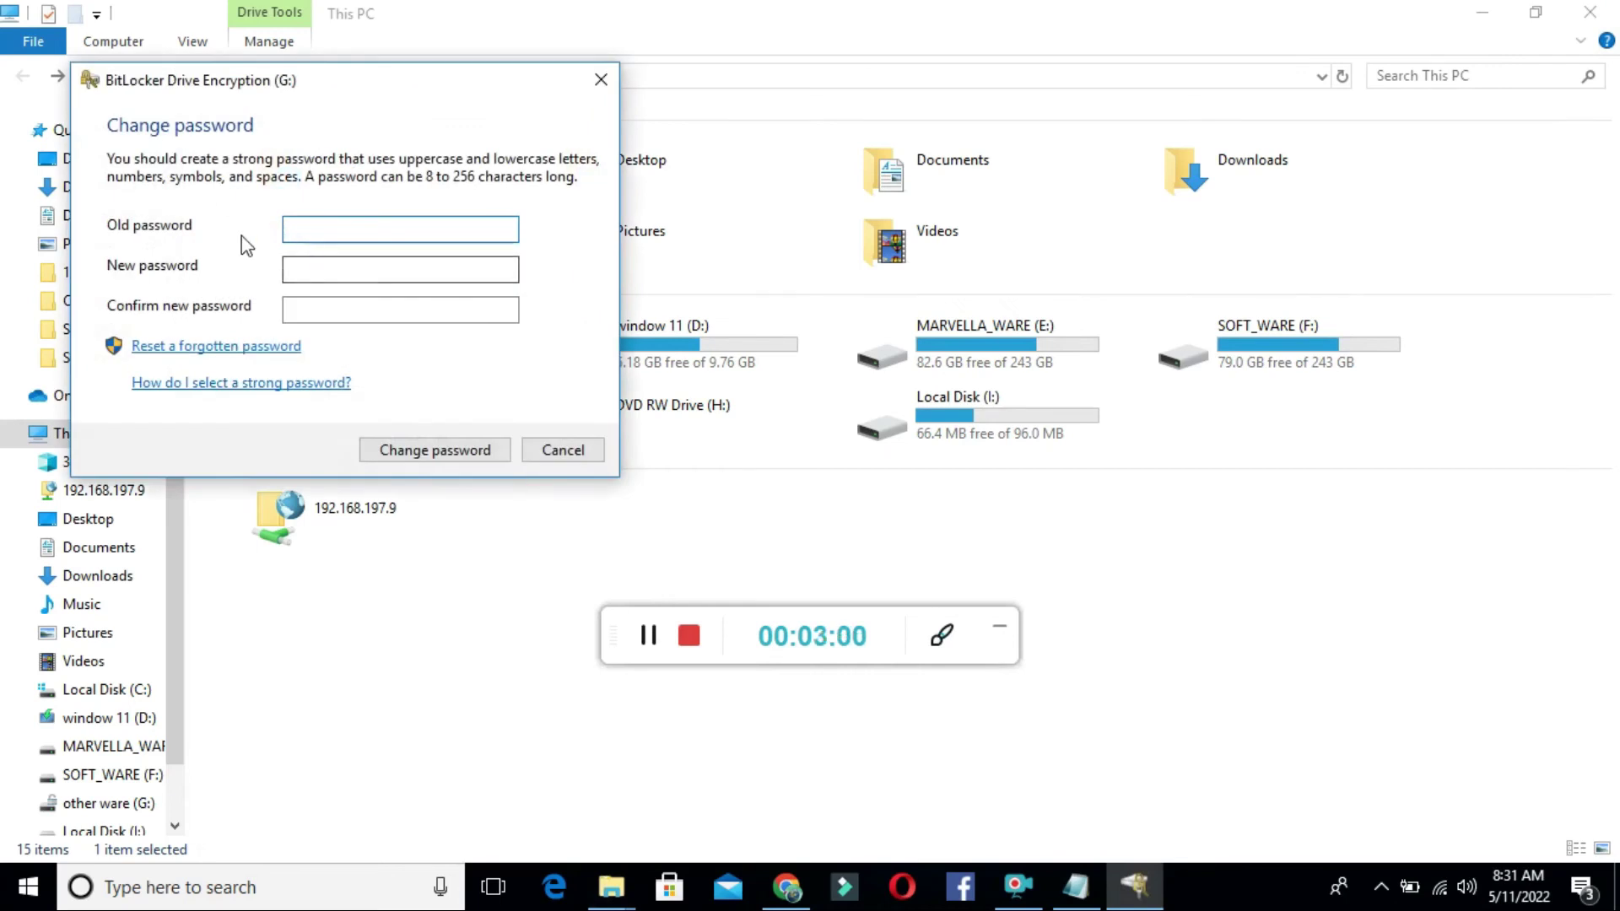
left_click(562, 450)
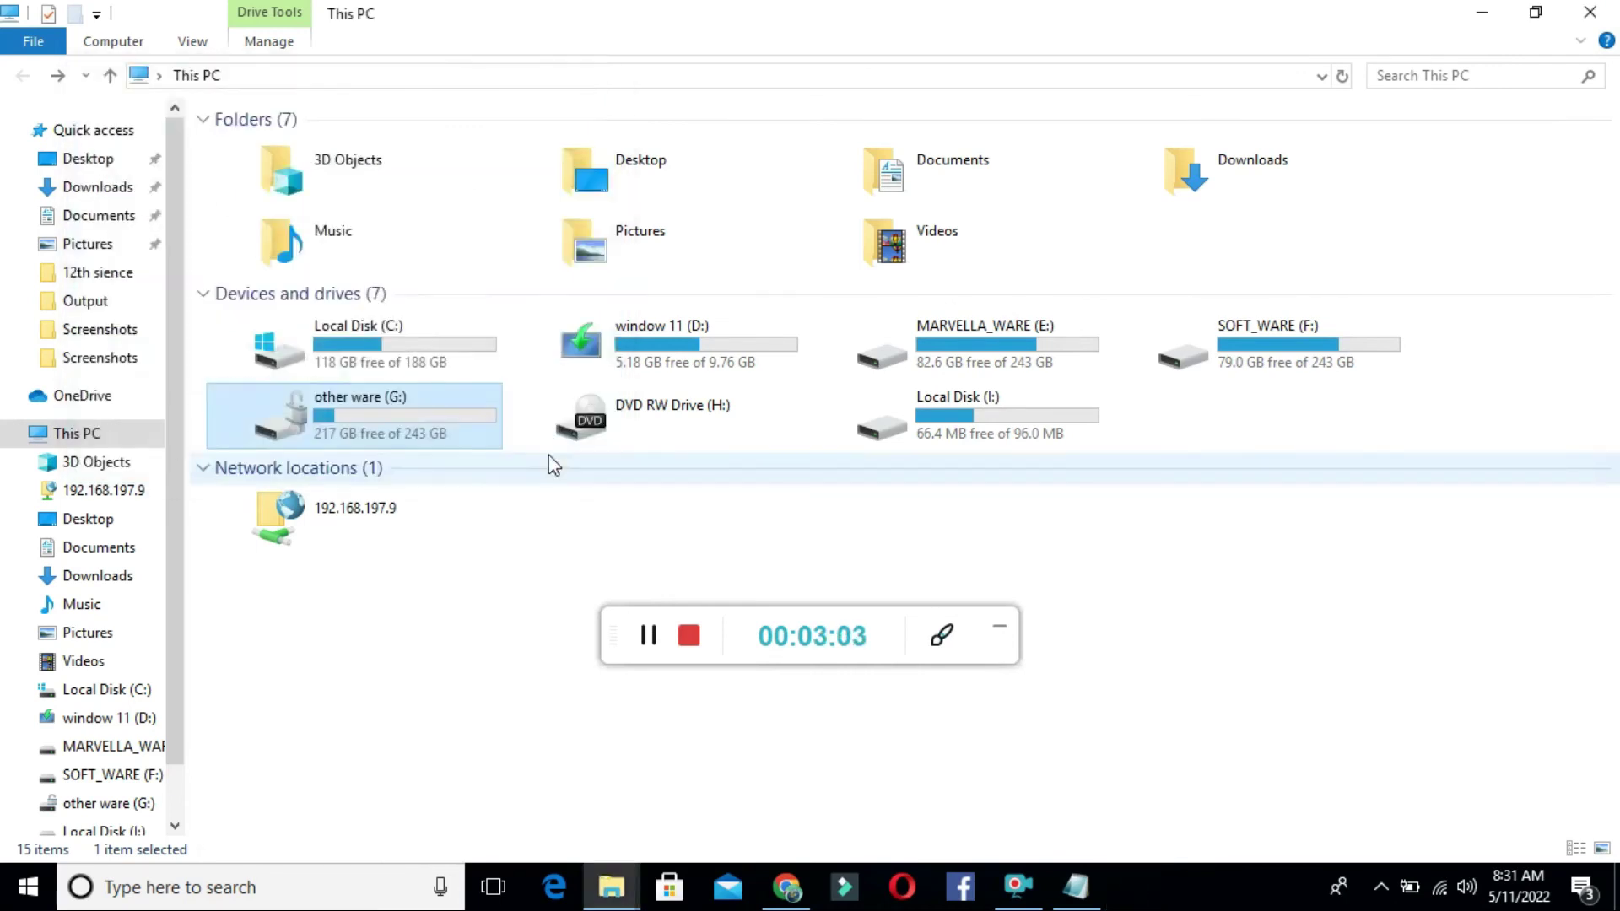
Step: Open Manage BitLocker for the other ware (G:) drive and expand SOFT_WARE (F:) to compare the options of both drives
right_click(429, 424)
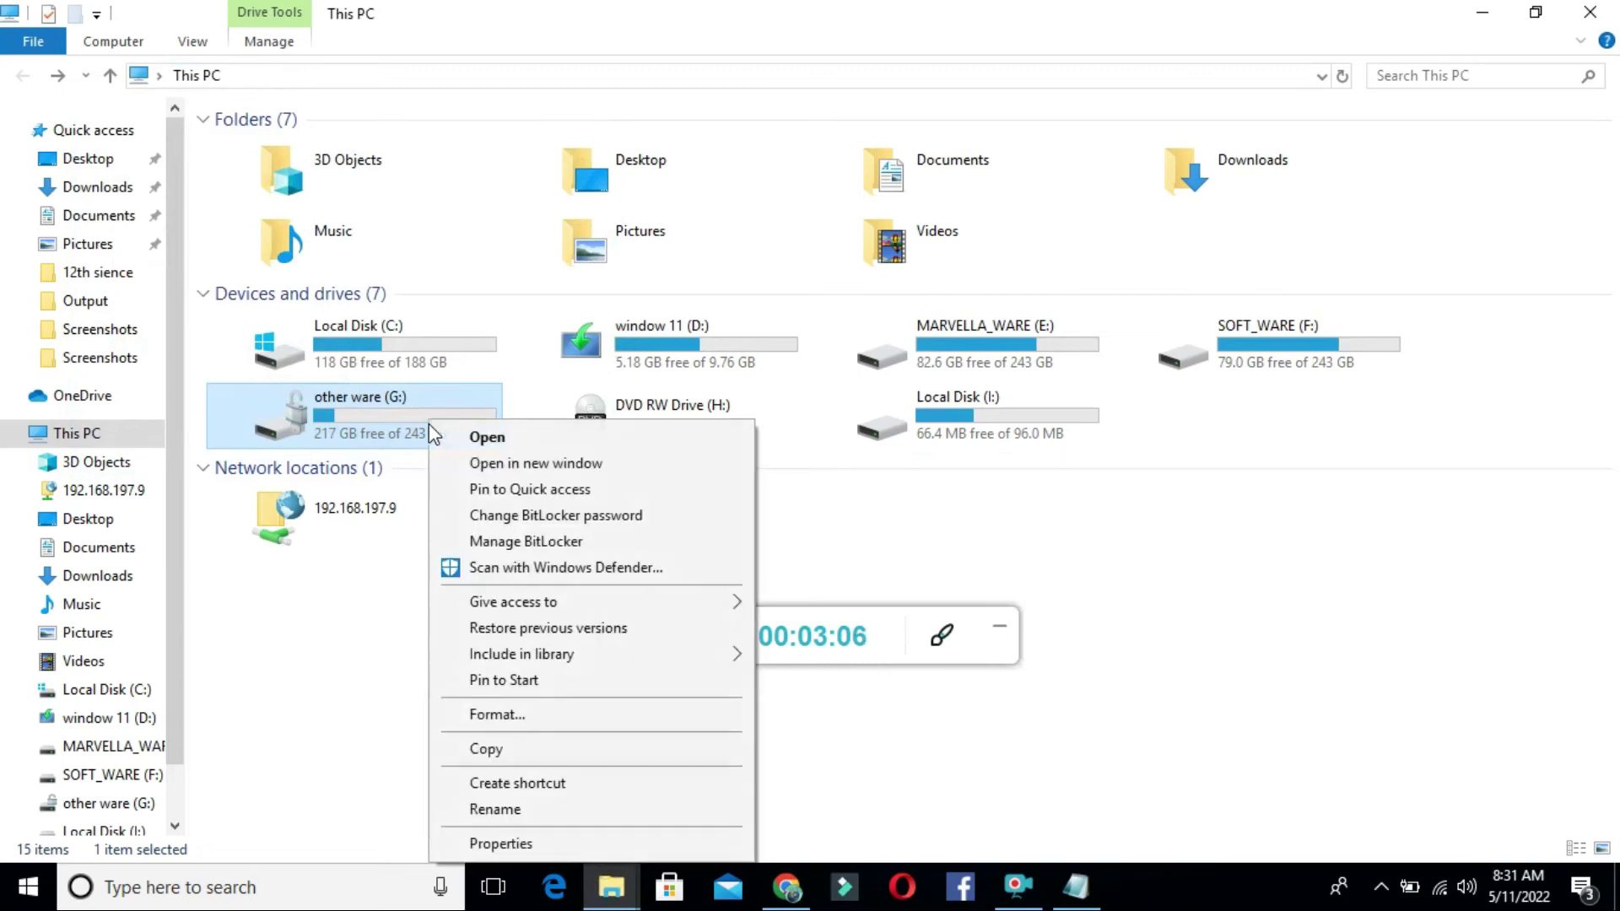
left_click(567, 544)
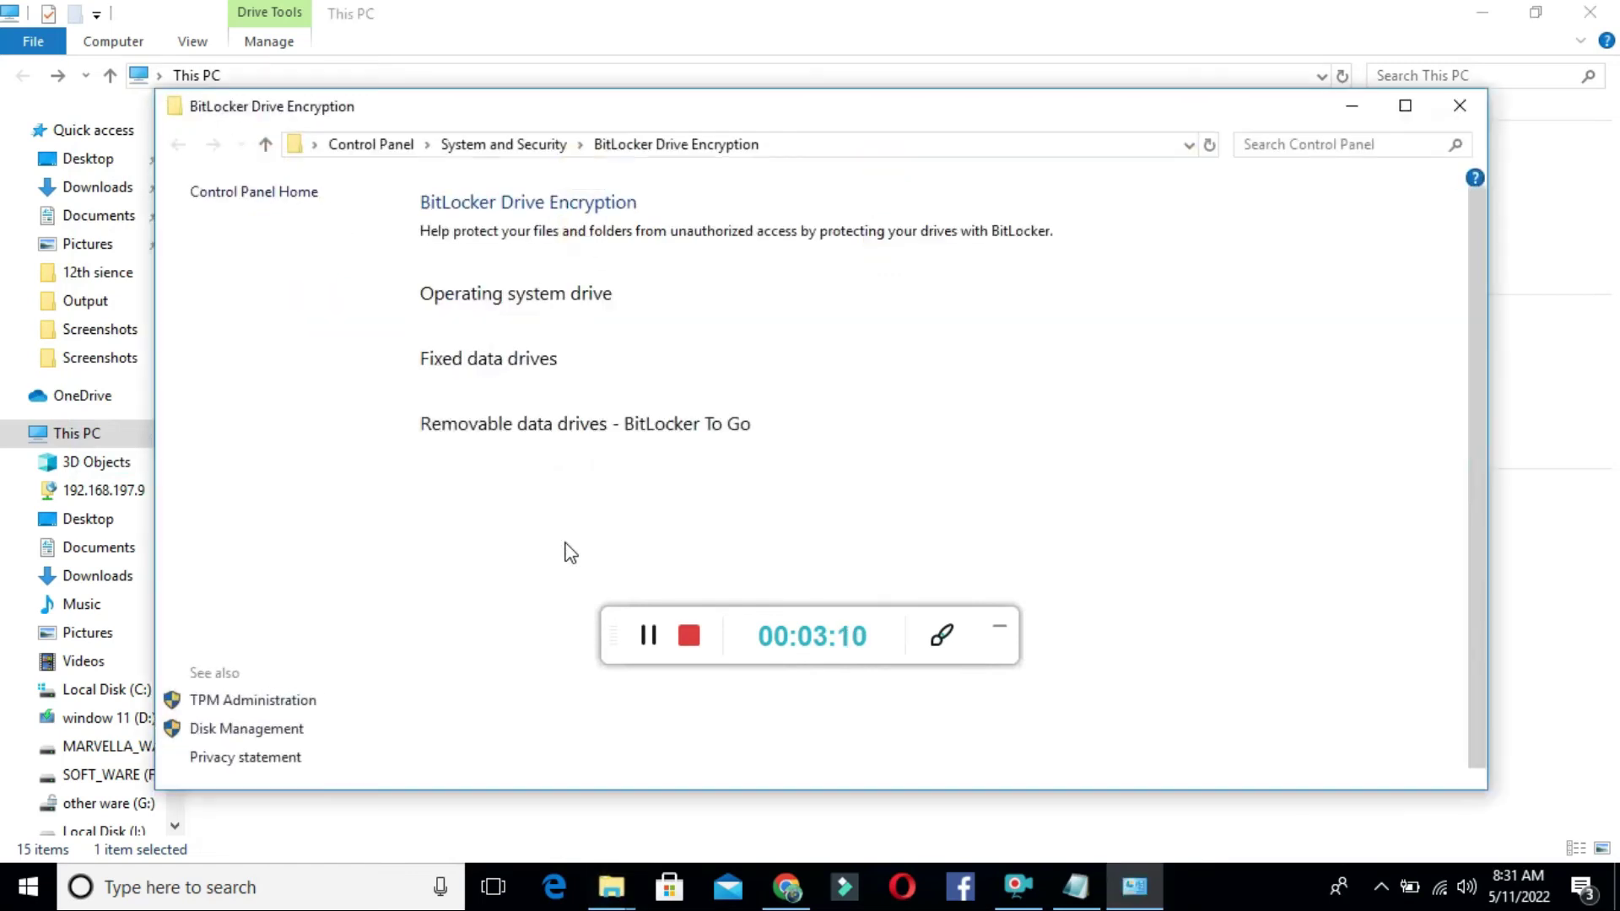
left_click(645, 641)
left_click(644, 641)
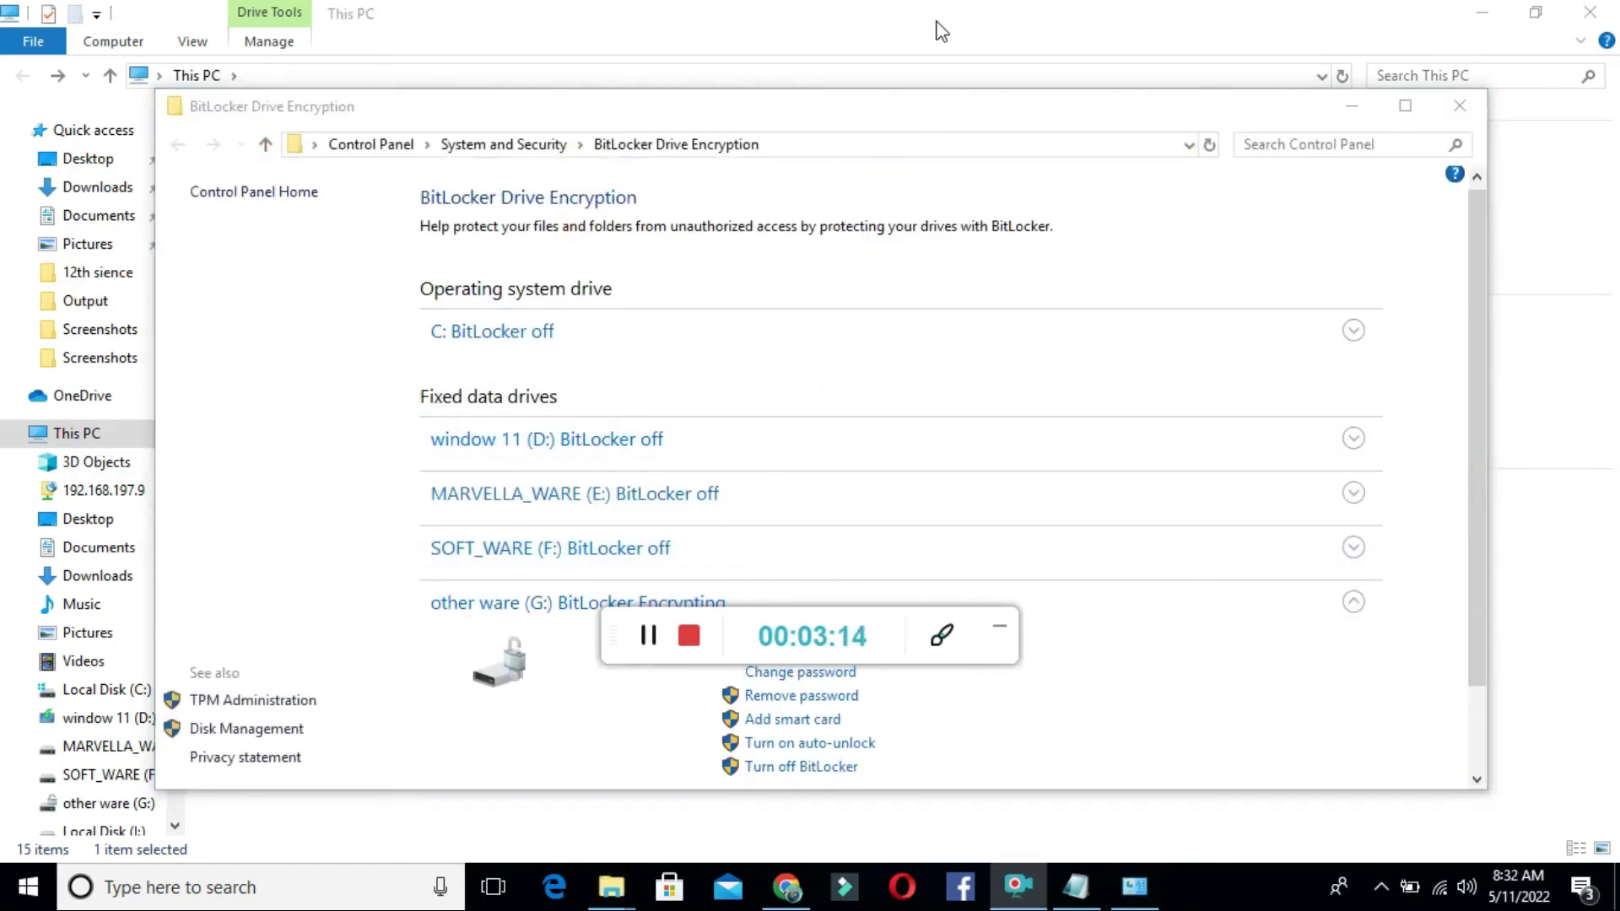
left_click_drag(1477, 396, 1481, 519)
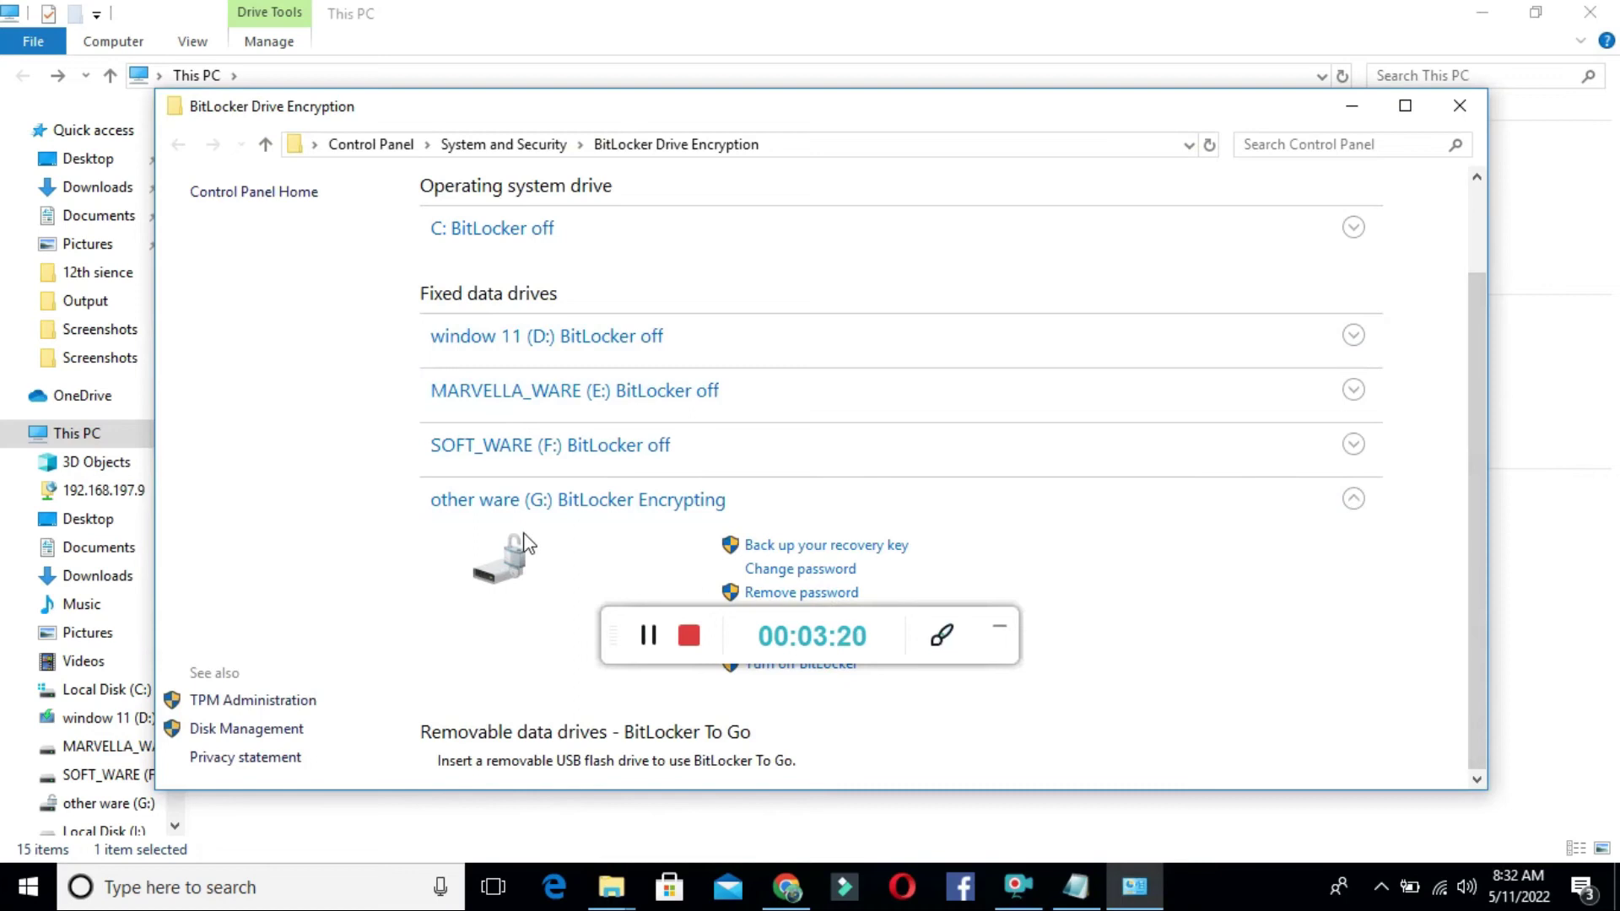
left_click(1358, 447)
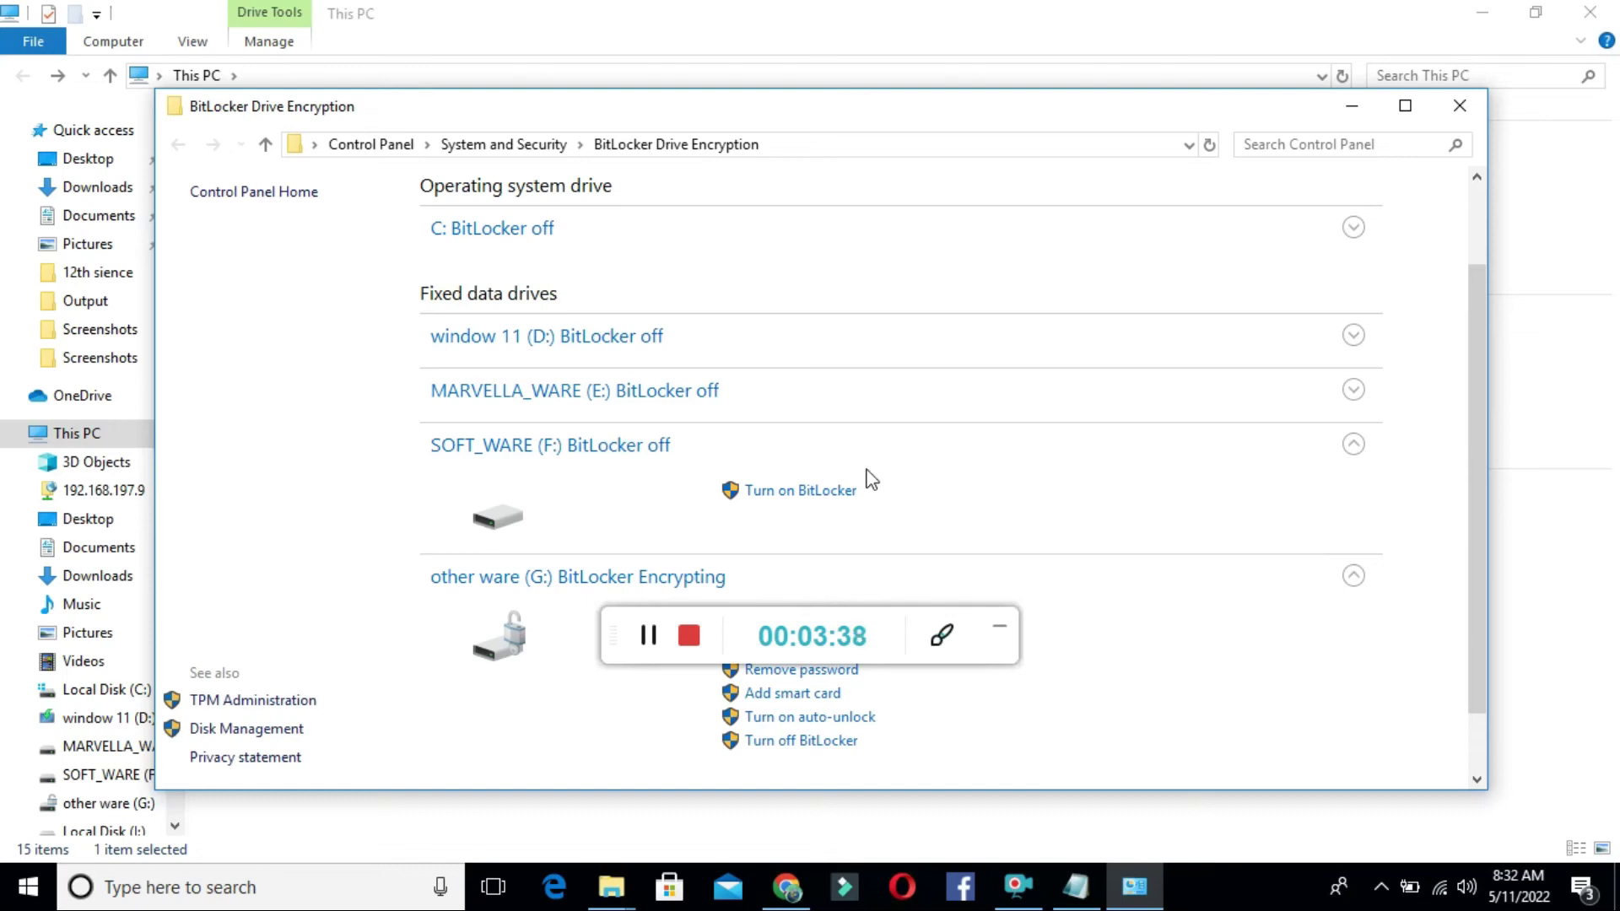
scroll(1472, 533, "down", 2)
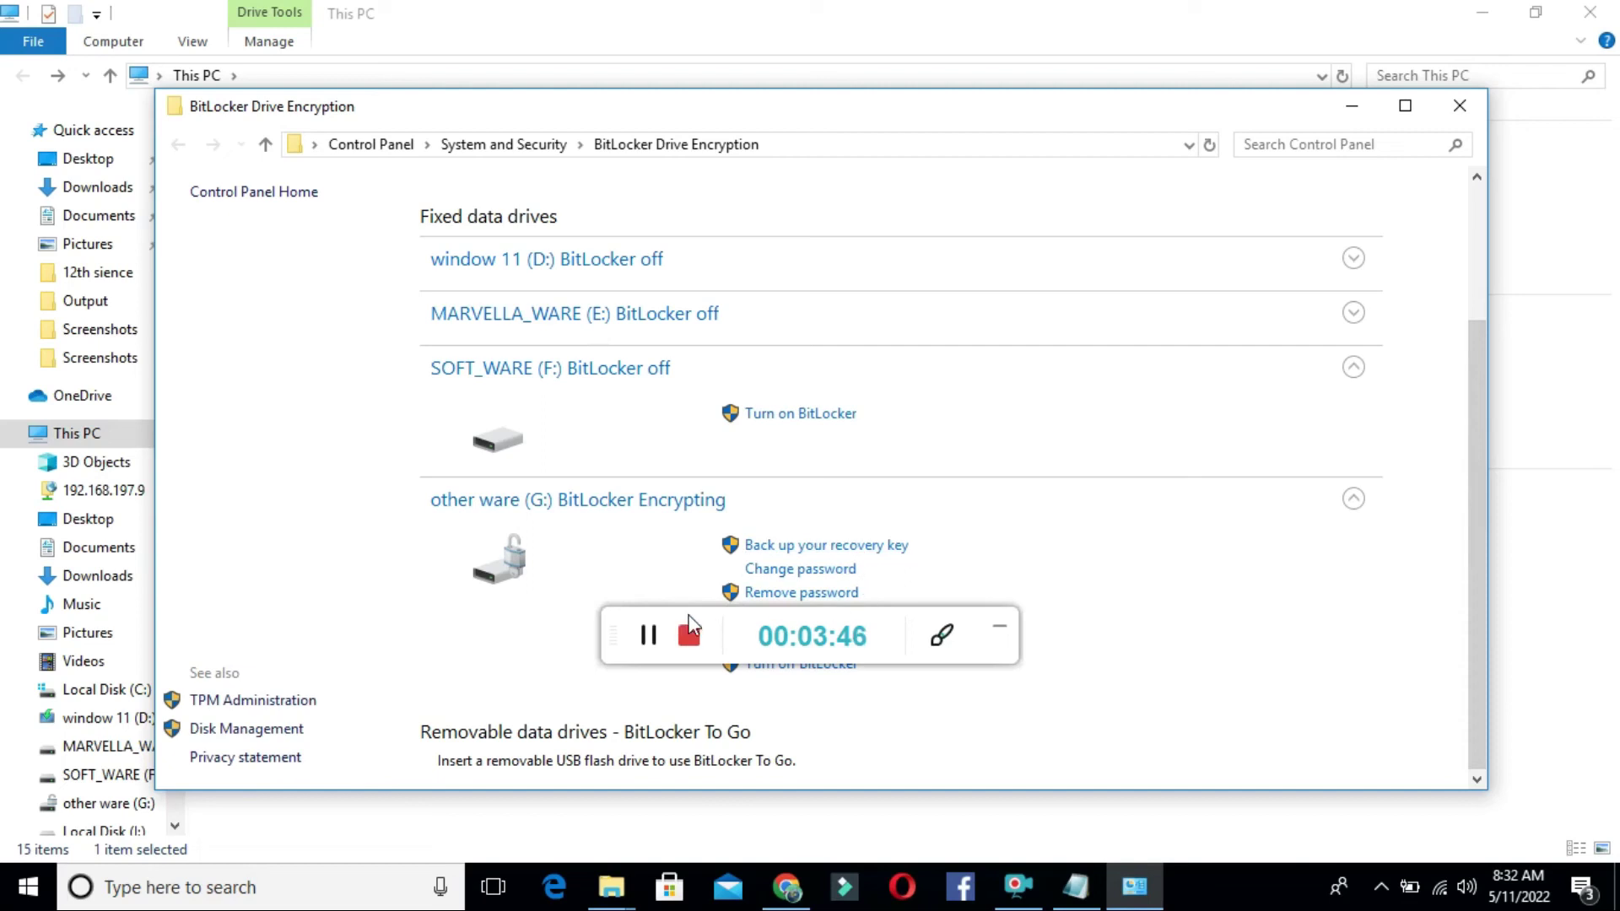
left_click_drag(607, 636, 620, 763)
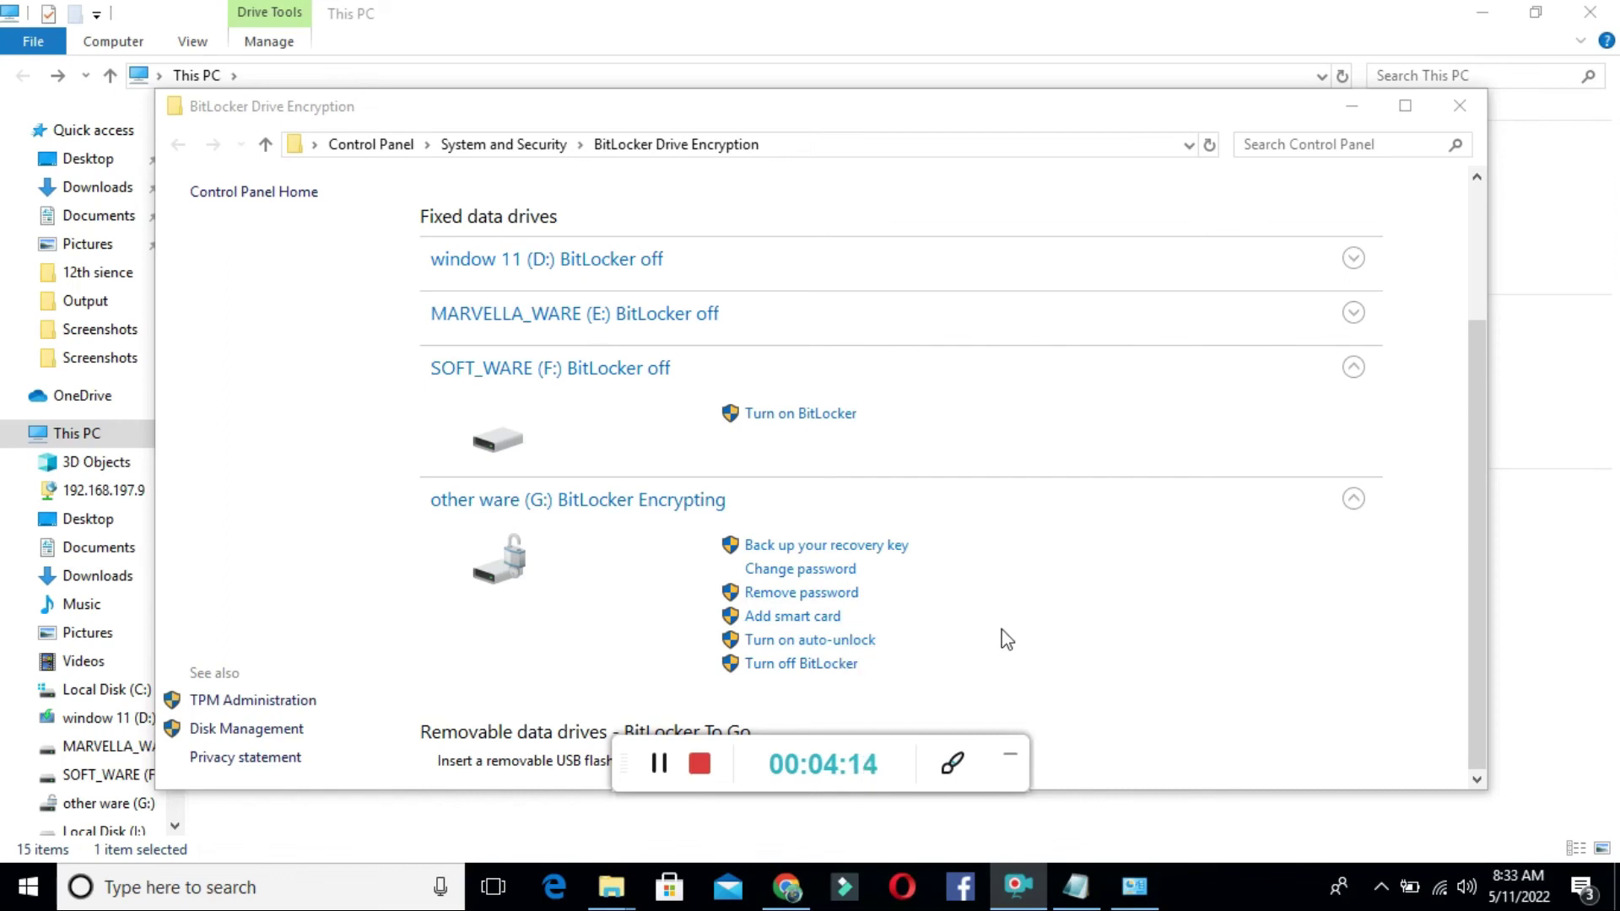
Step: Turn off BitLocker for the other ware (G:) drive, confirm its decryption, and close the BitLocker Drive Encryption window
left_click(827, 673)
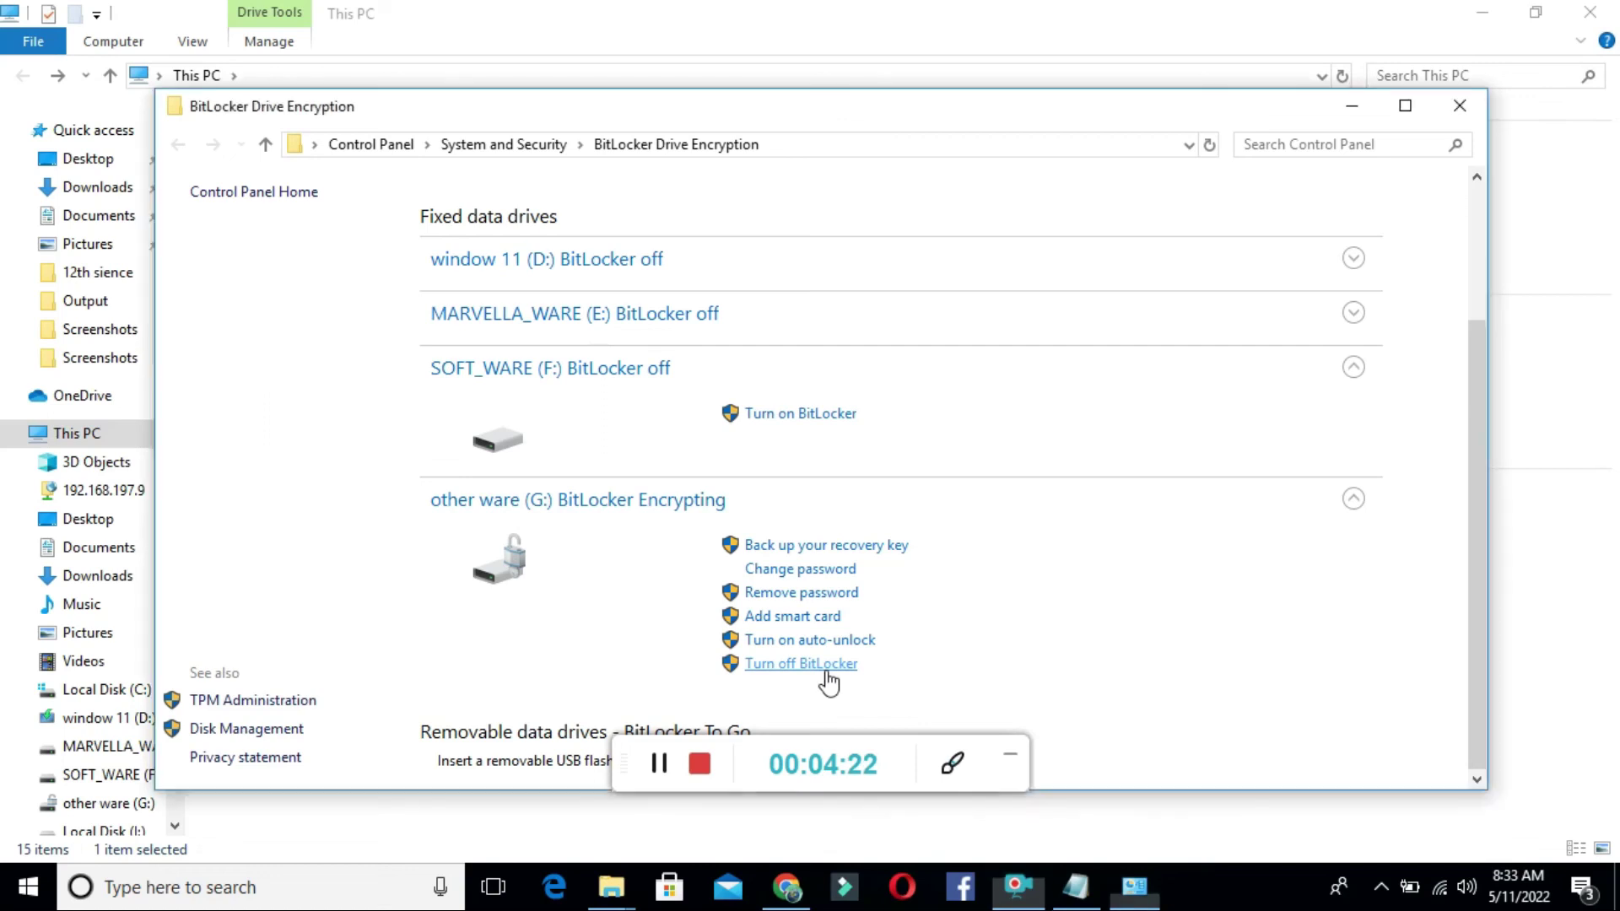
left_click(828, 682)
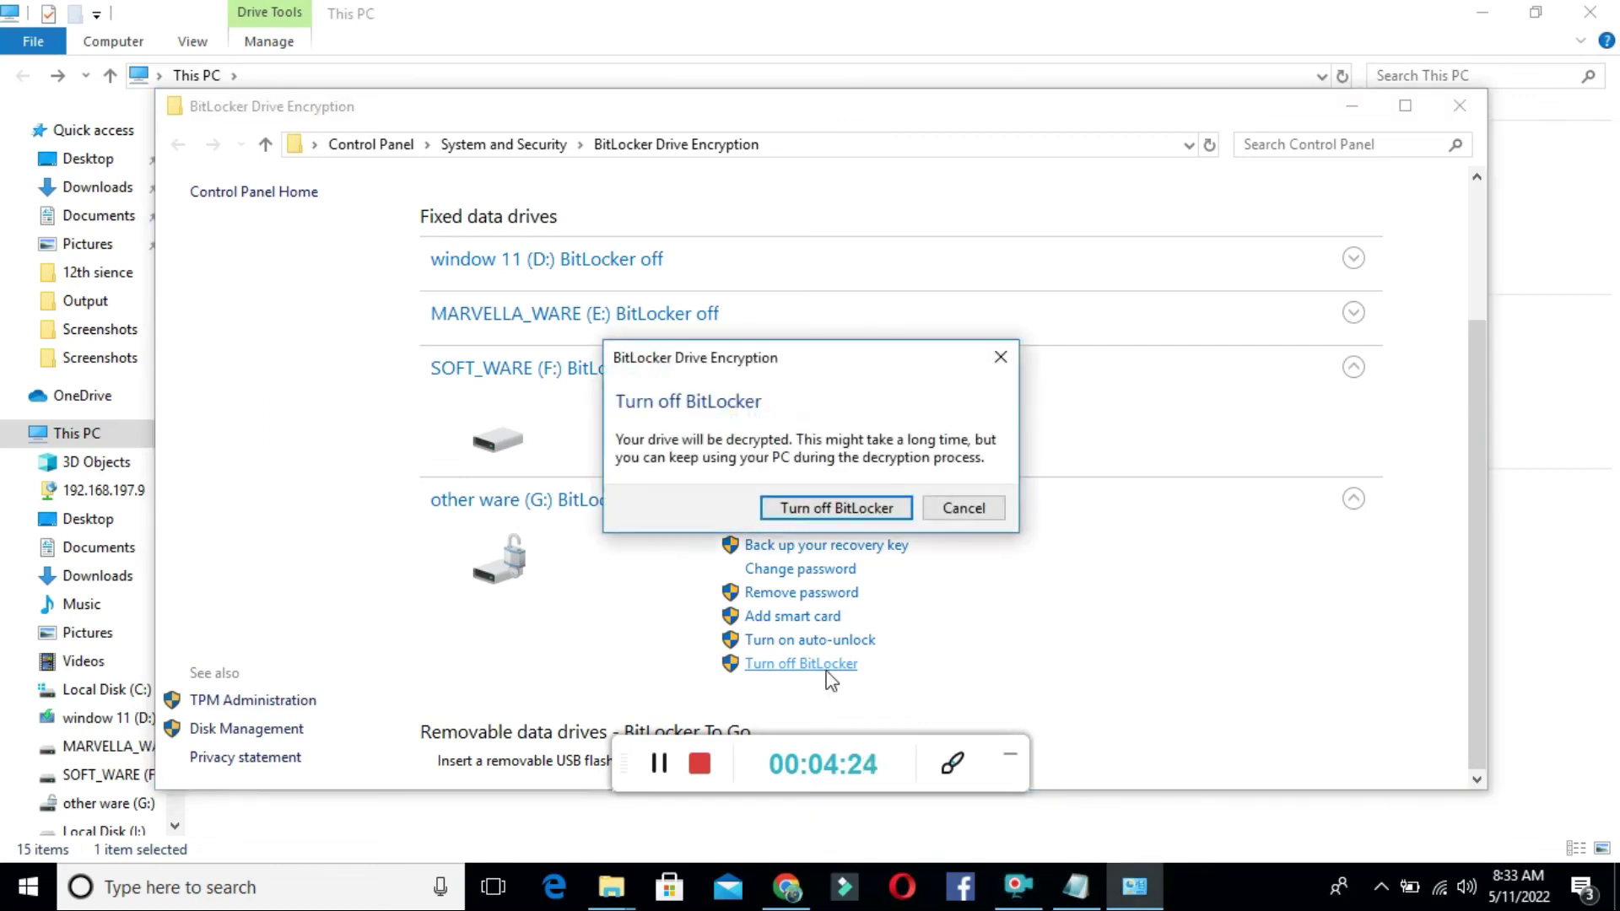
left_click(848, 518)
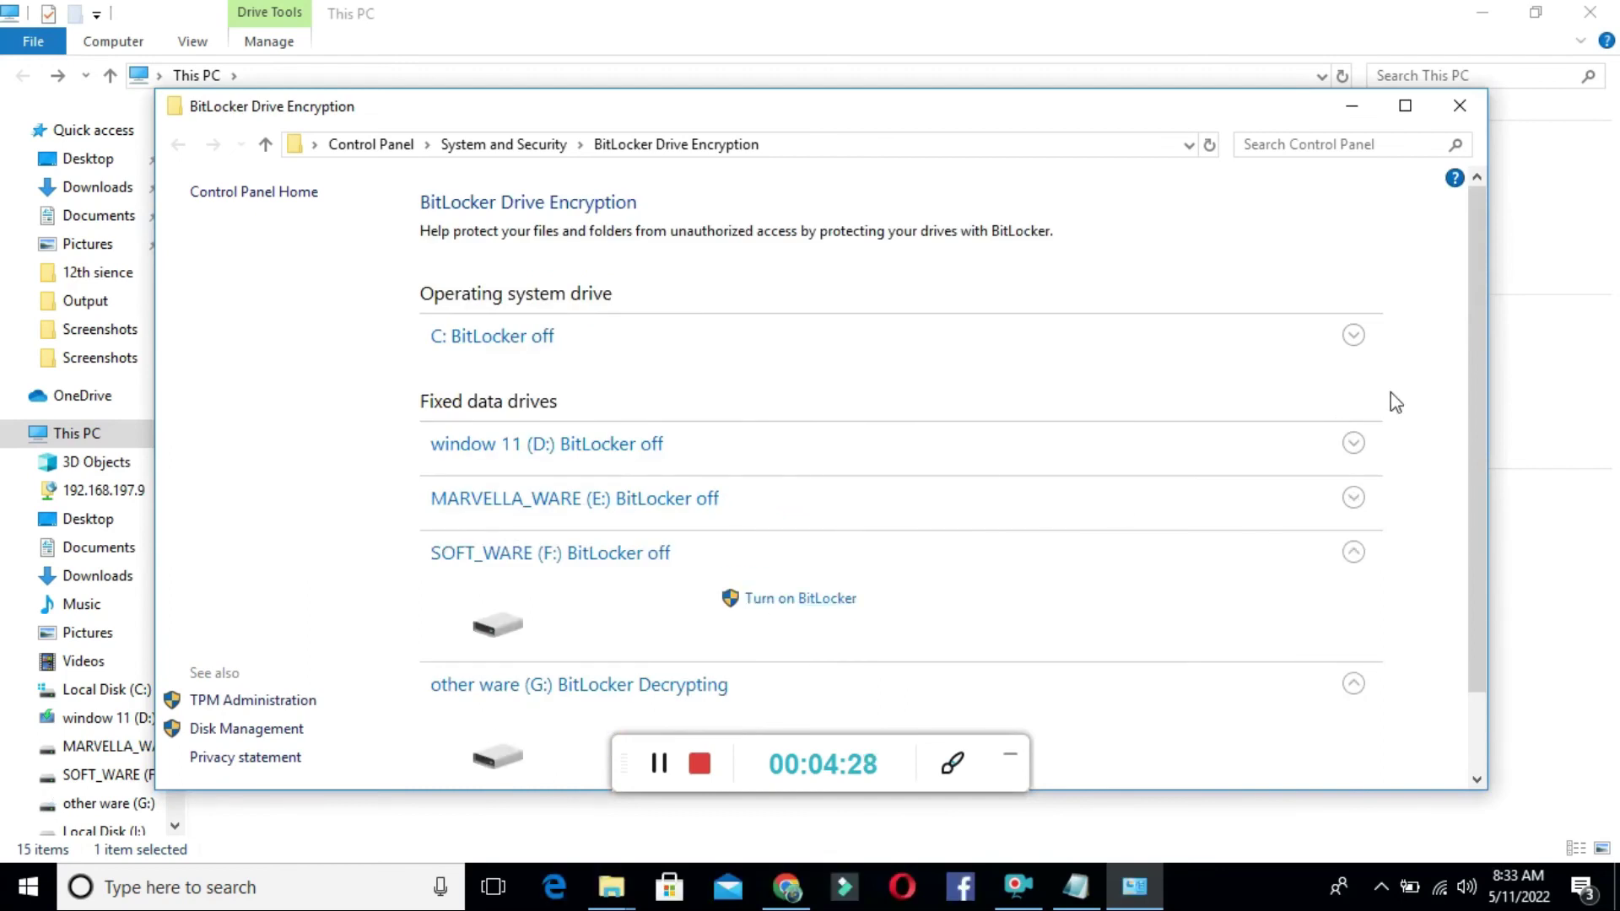
left_click_drag(1470, 262, 1466, 334)
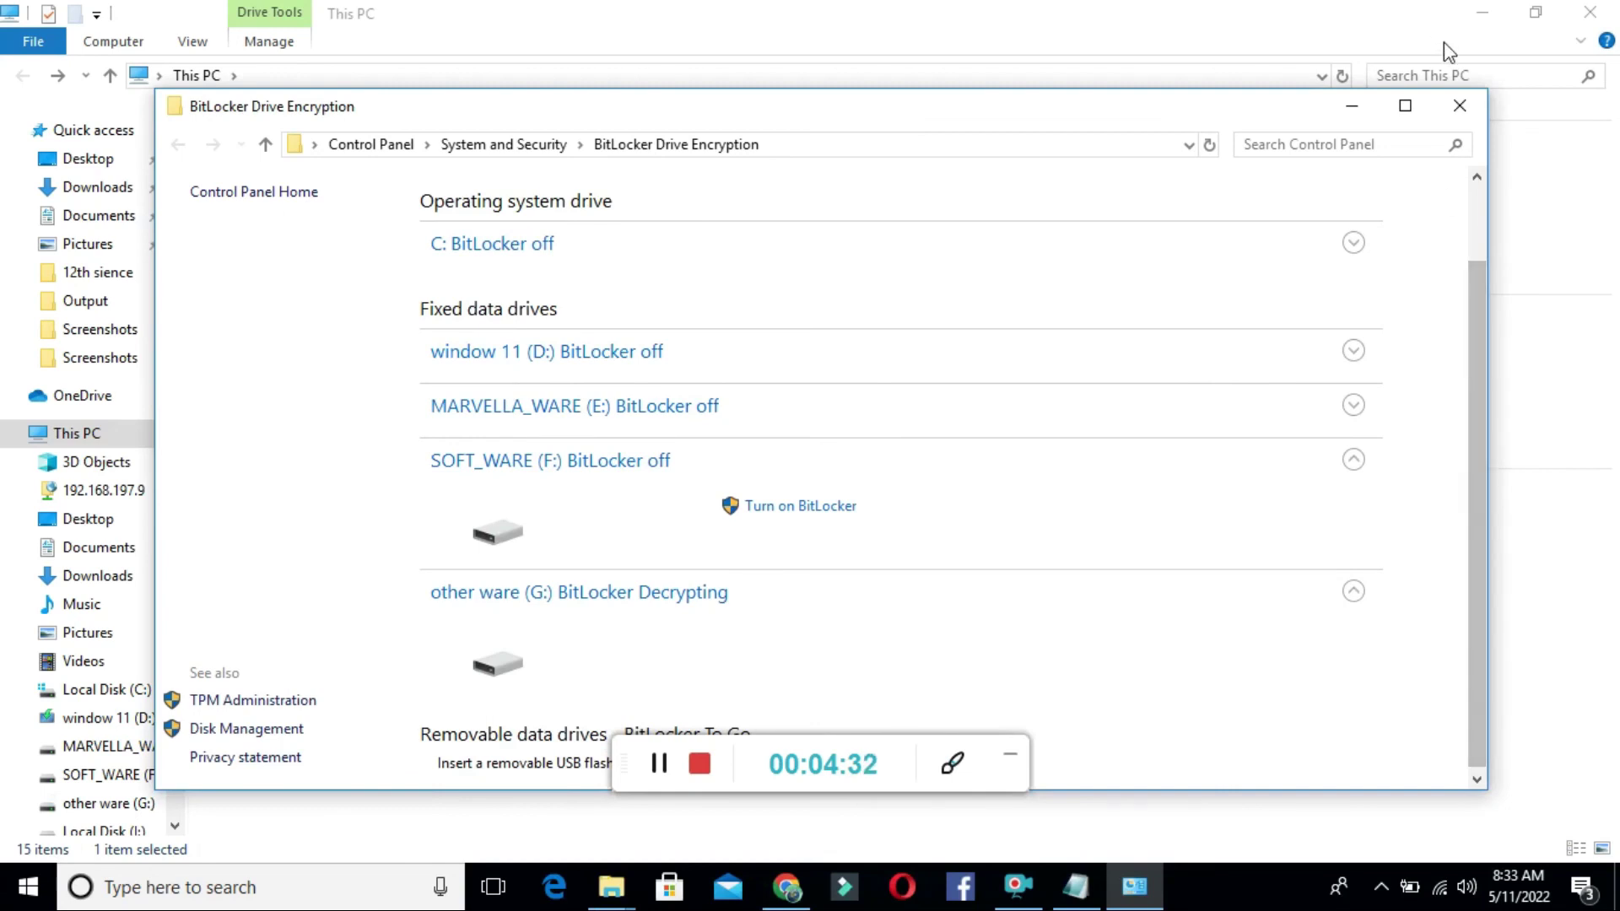
left_click(1460, 106)
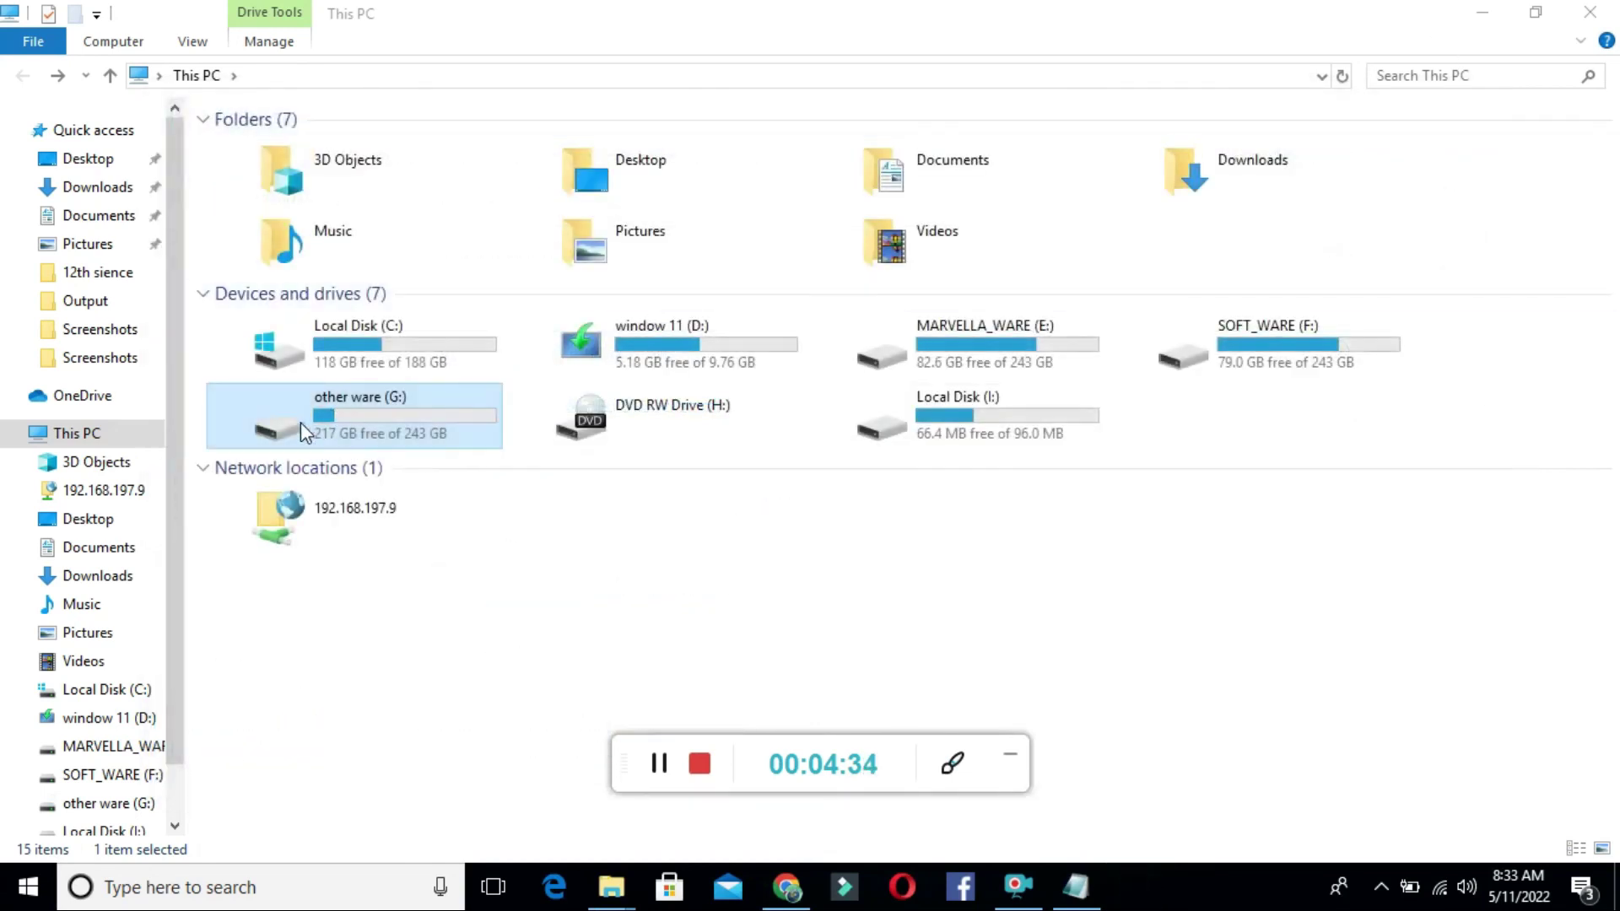